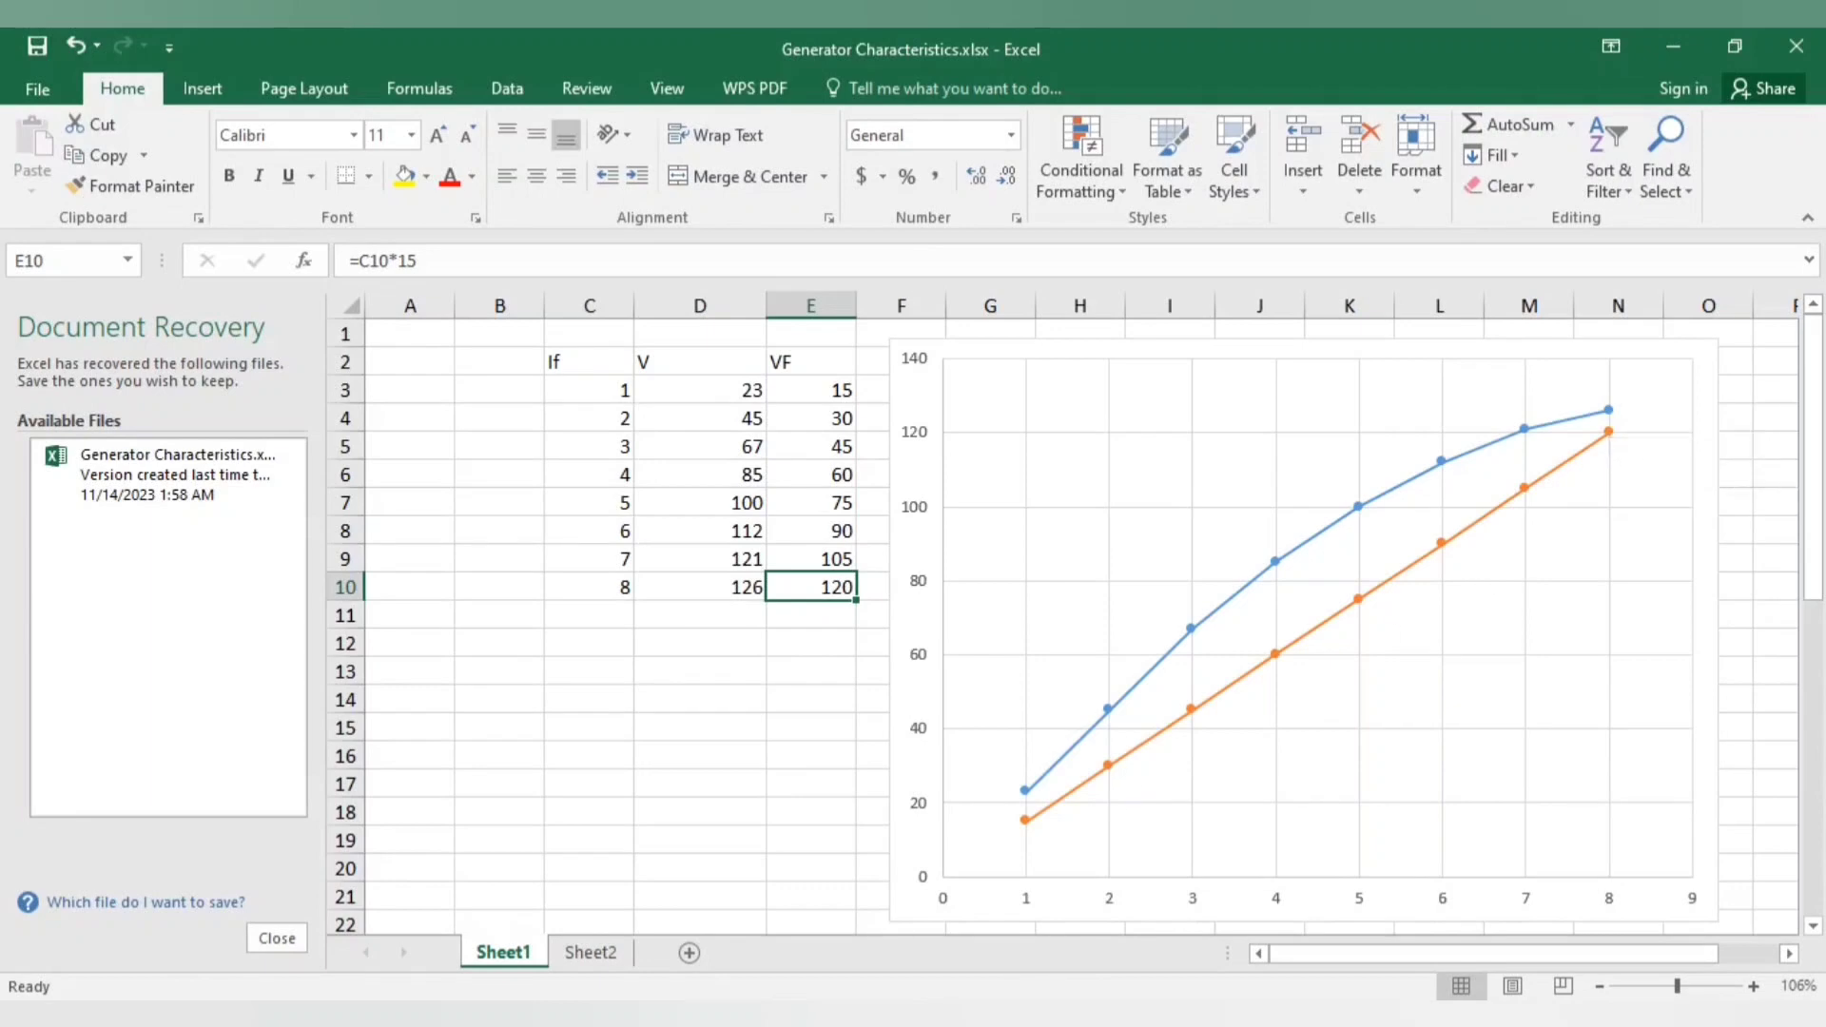
Switch to the DC Generator presentation in PowerPoint and start its slide show
key("alt+Tab")
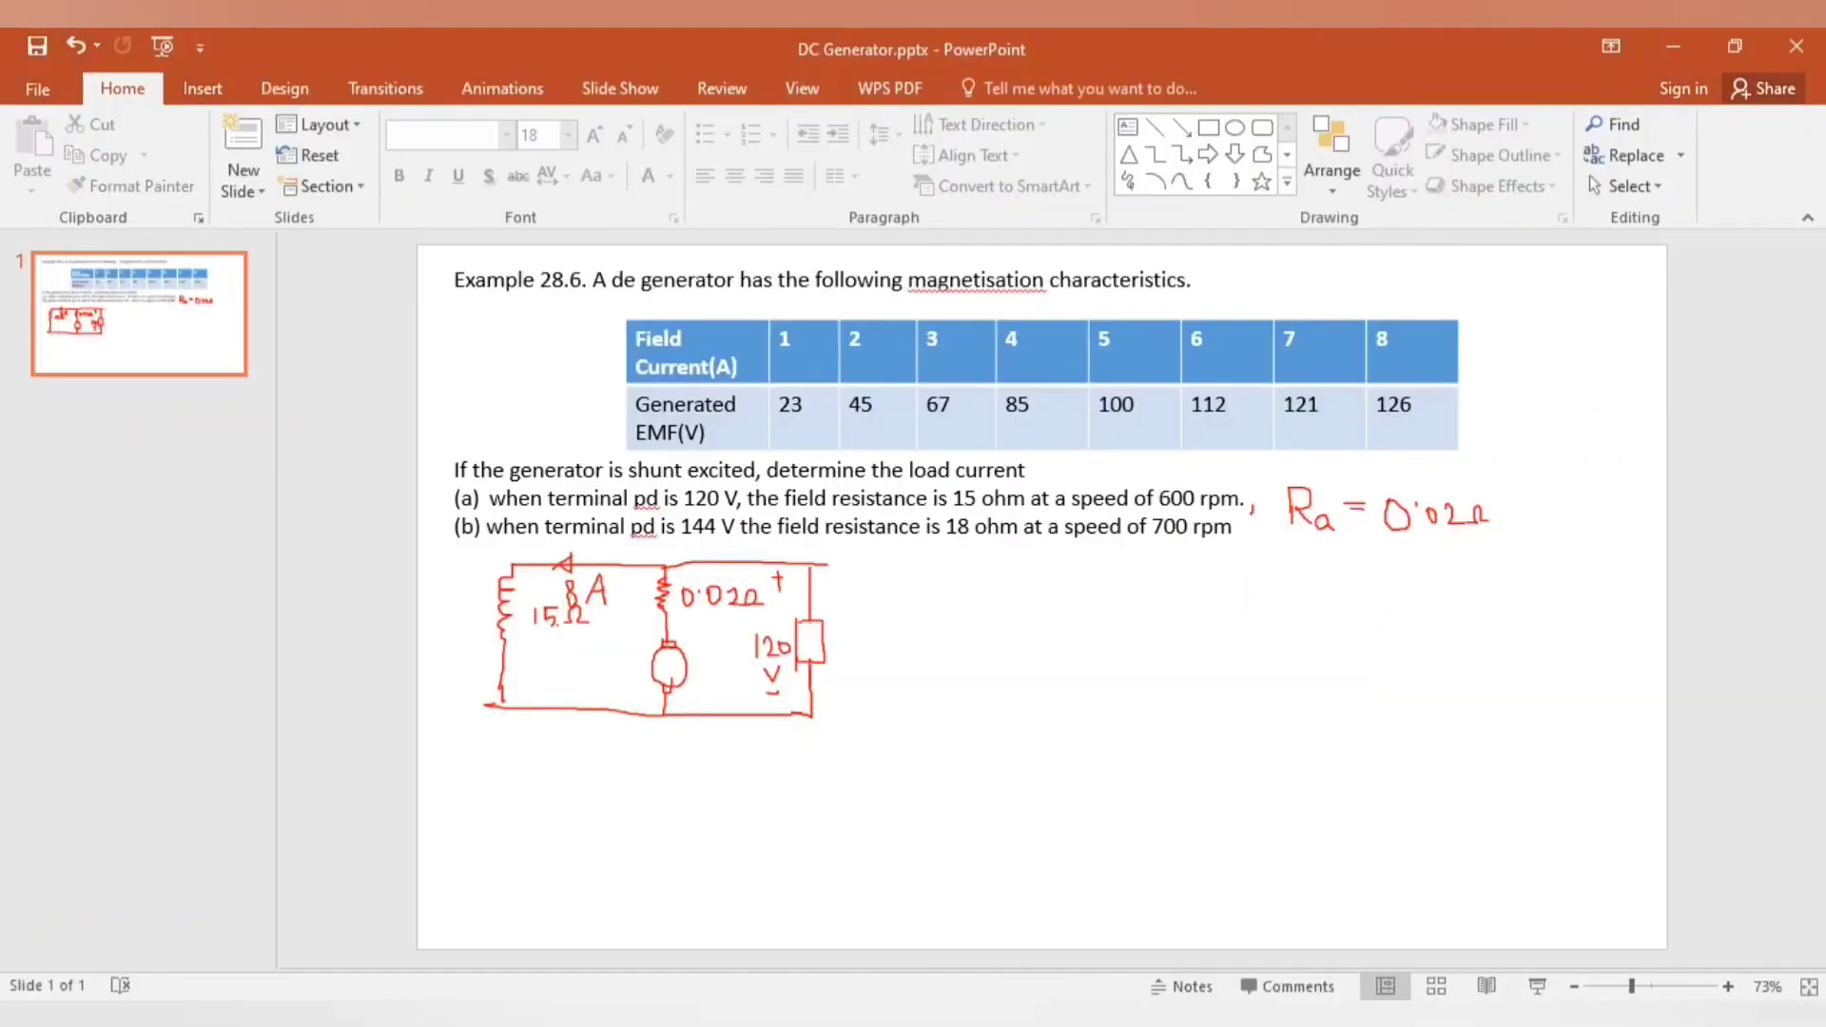
right_click(931, 663)
key("Escape")
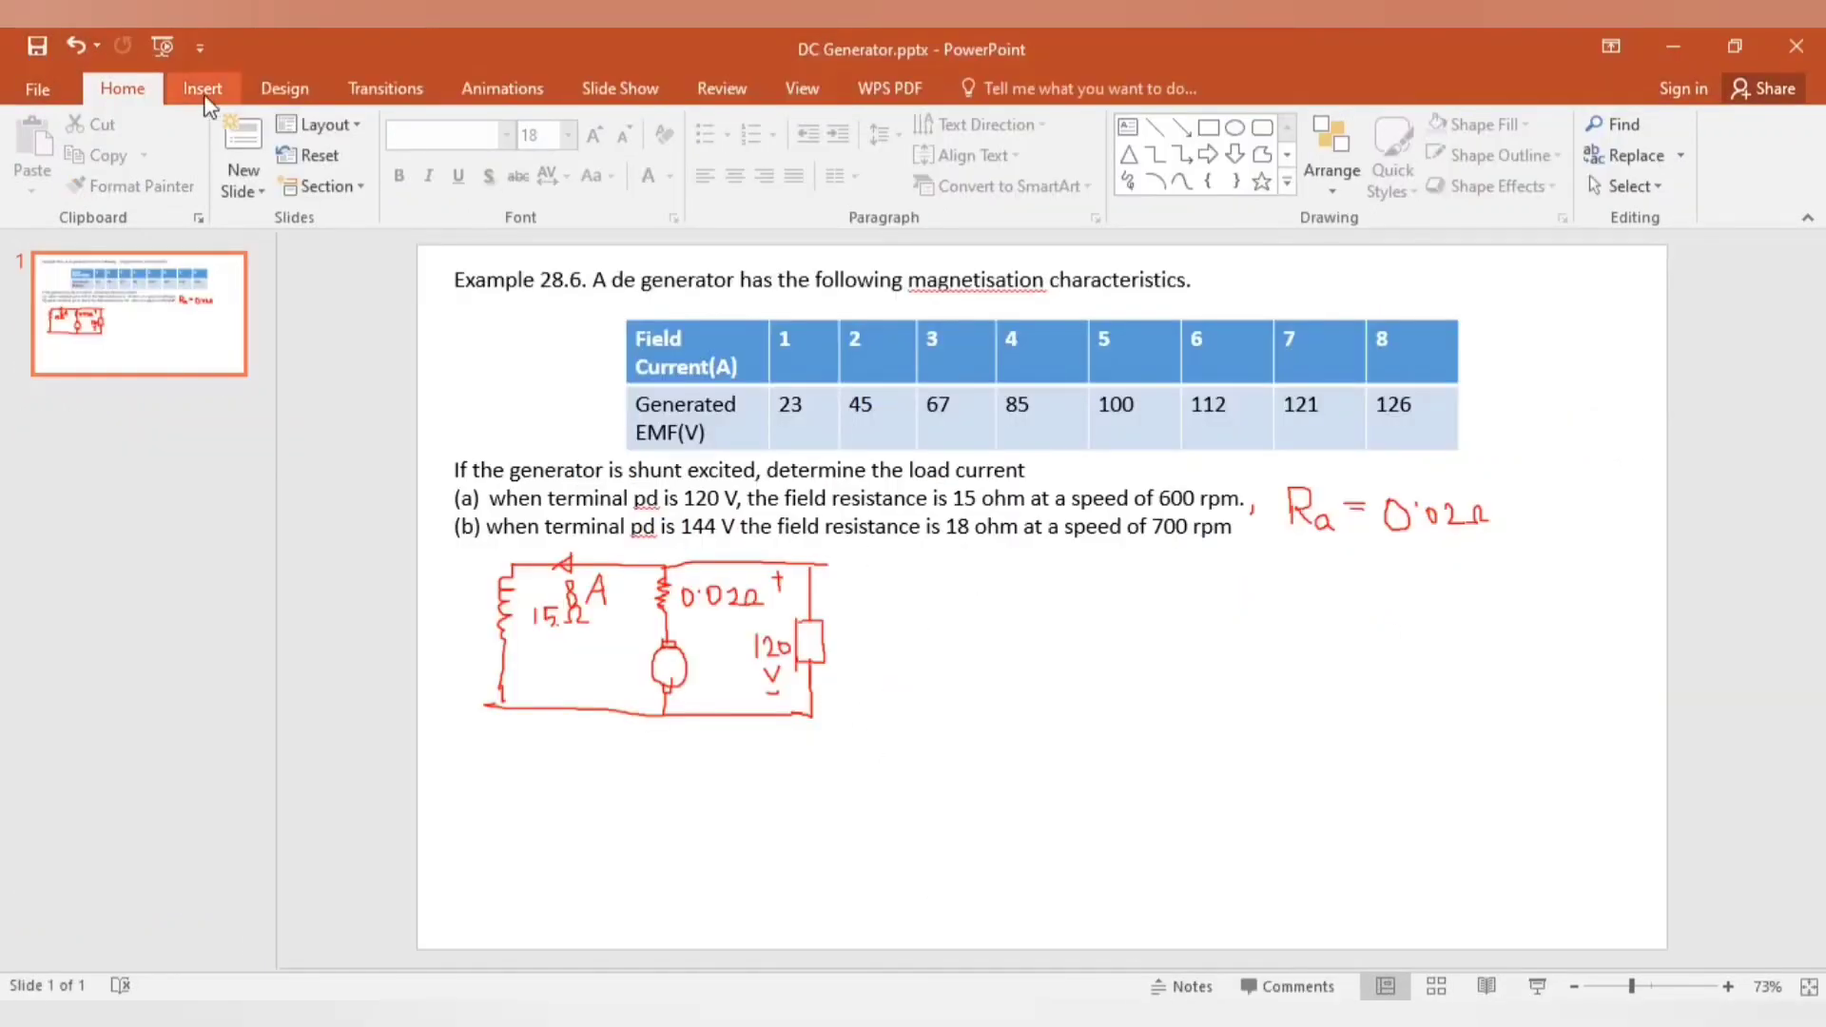
left_click(162, 45)
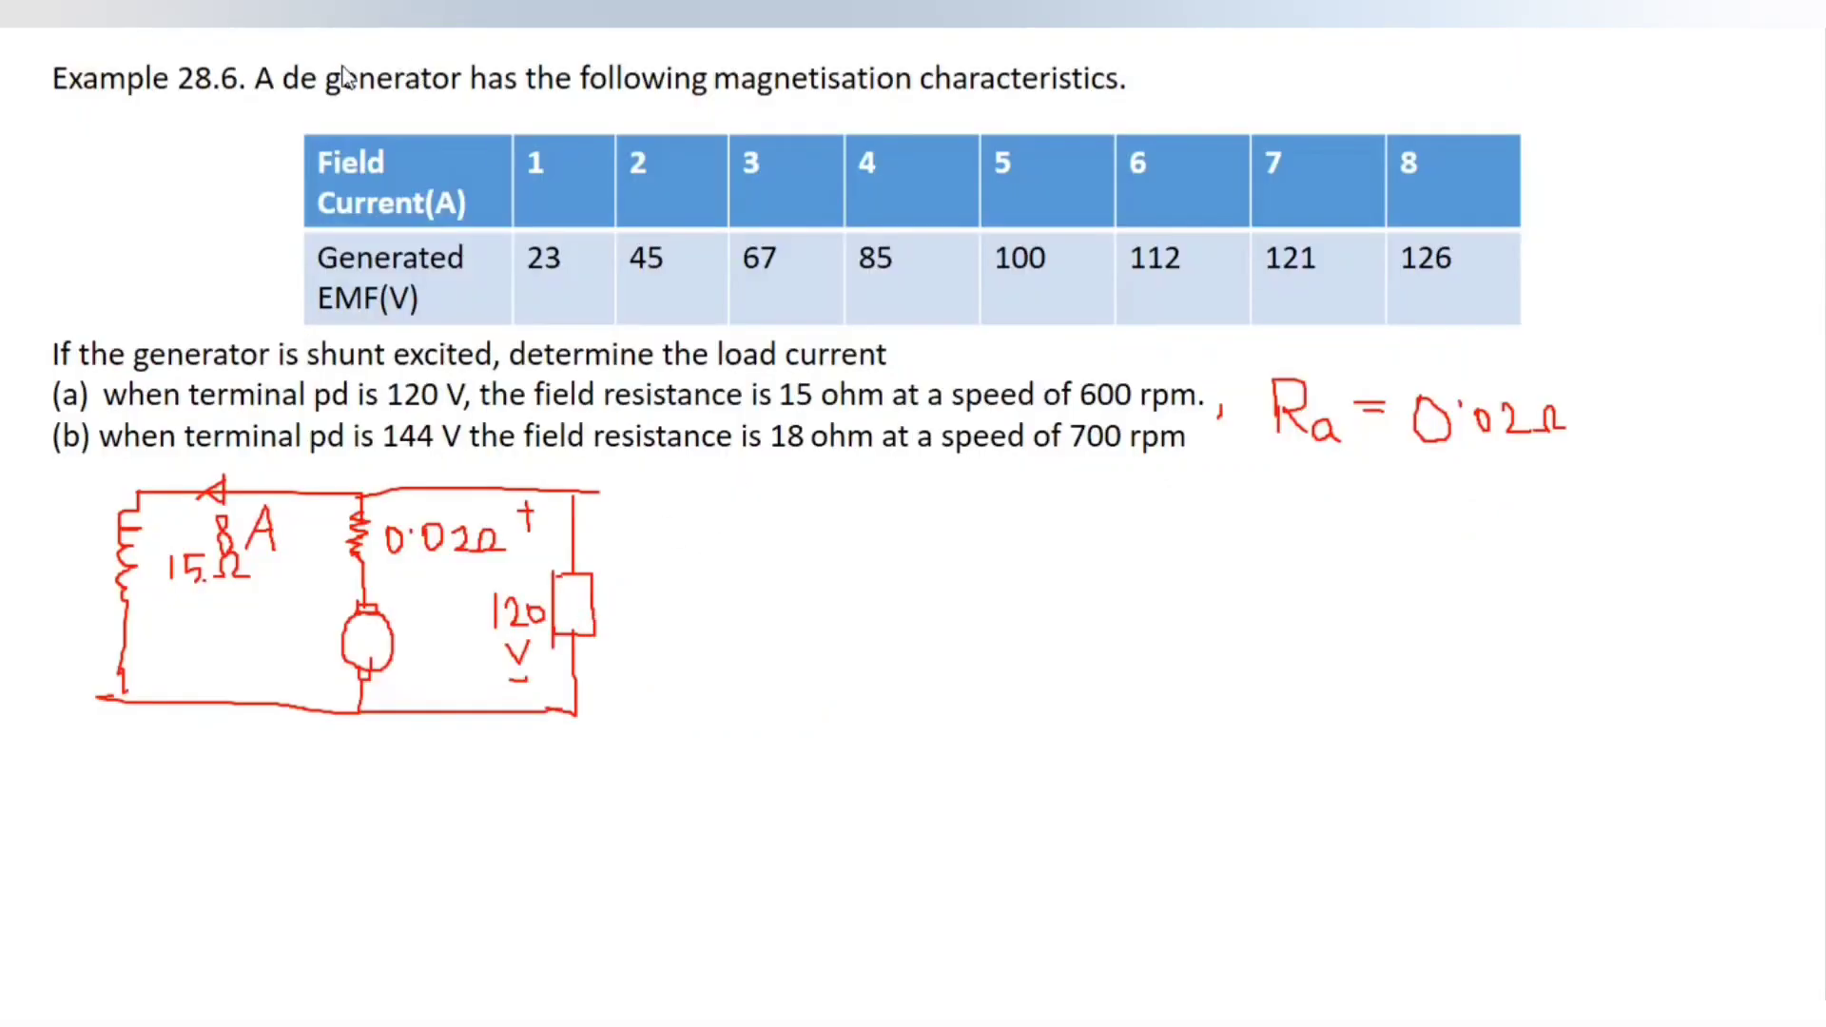
Use the slide show pen to write "a) Eg = 126V" beside the circuit diagram
right_click(865, 551)
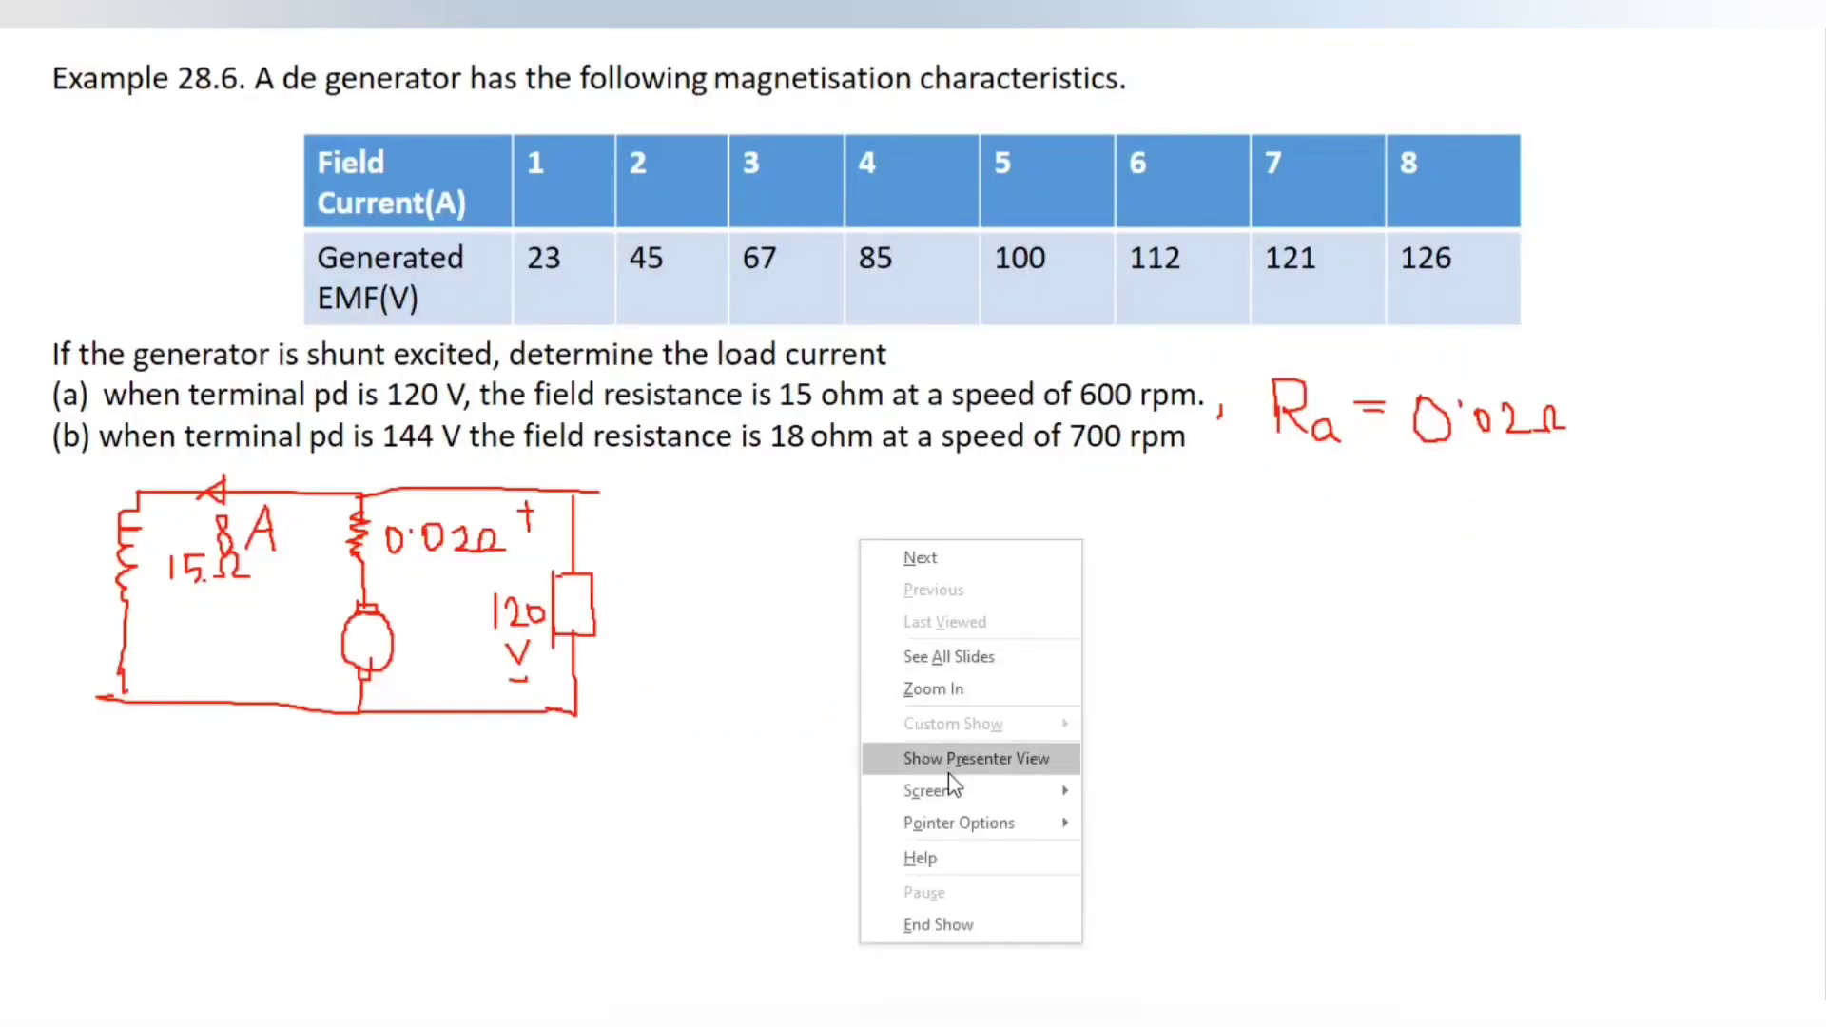
mouse_move(958, 825)
left_click(1137, 808)
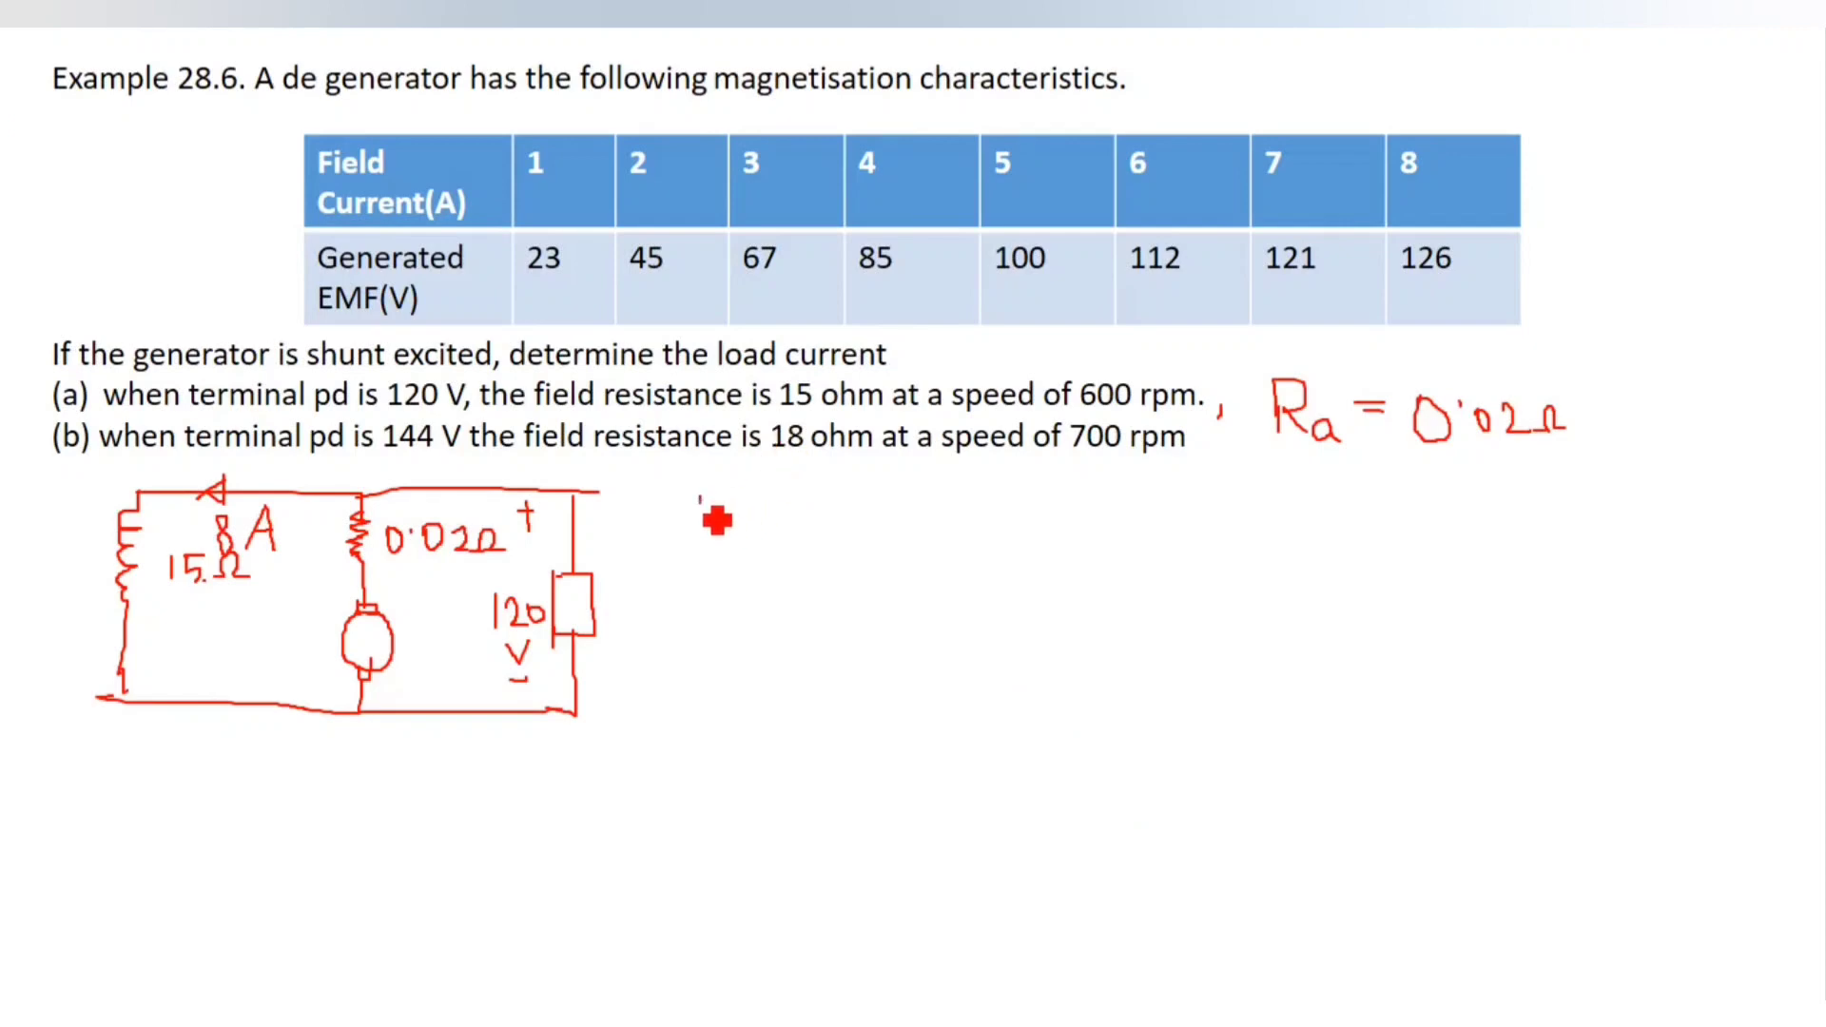
mouse_move(701, 493)
left_mouse_down()
mouse_move(712, 520)
mouse_move(794, 482)
mouse_move(796, 512)
mouse_move(821, 504)
mouse_move(810, 554)
mouse_move(852, 497)
mouse_move(994, 510)
mouse_move(1001, 533)
mouse_move(1023, 488)
left_mouse_up()
left_click(826, 504)
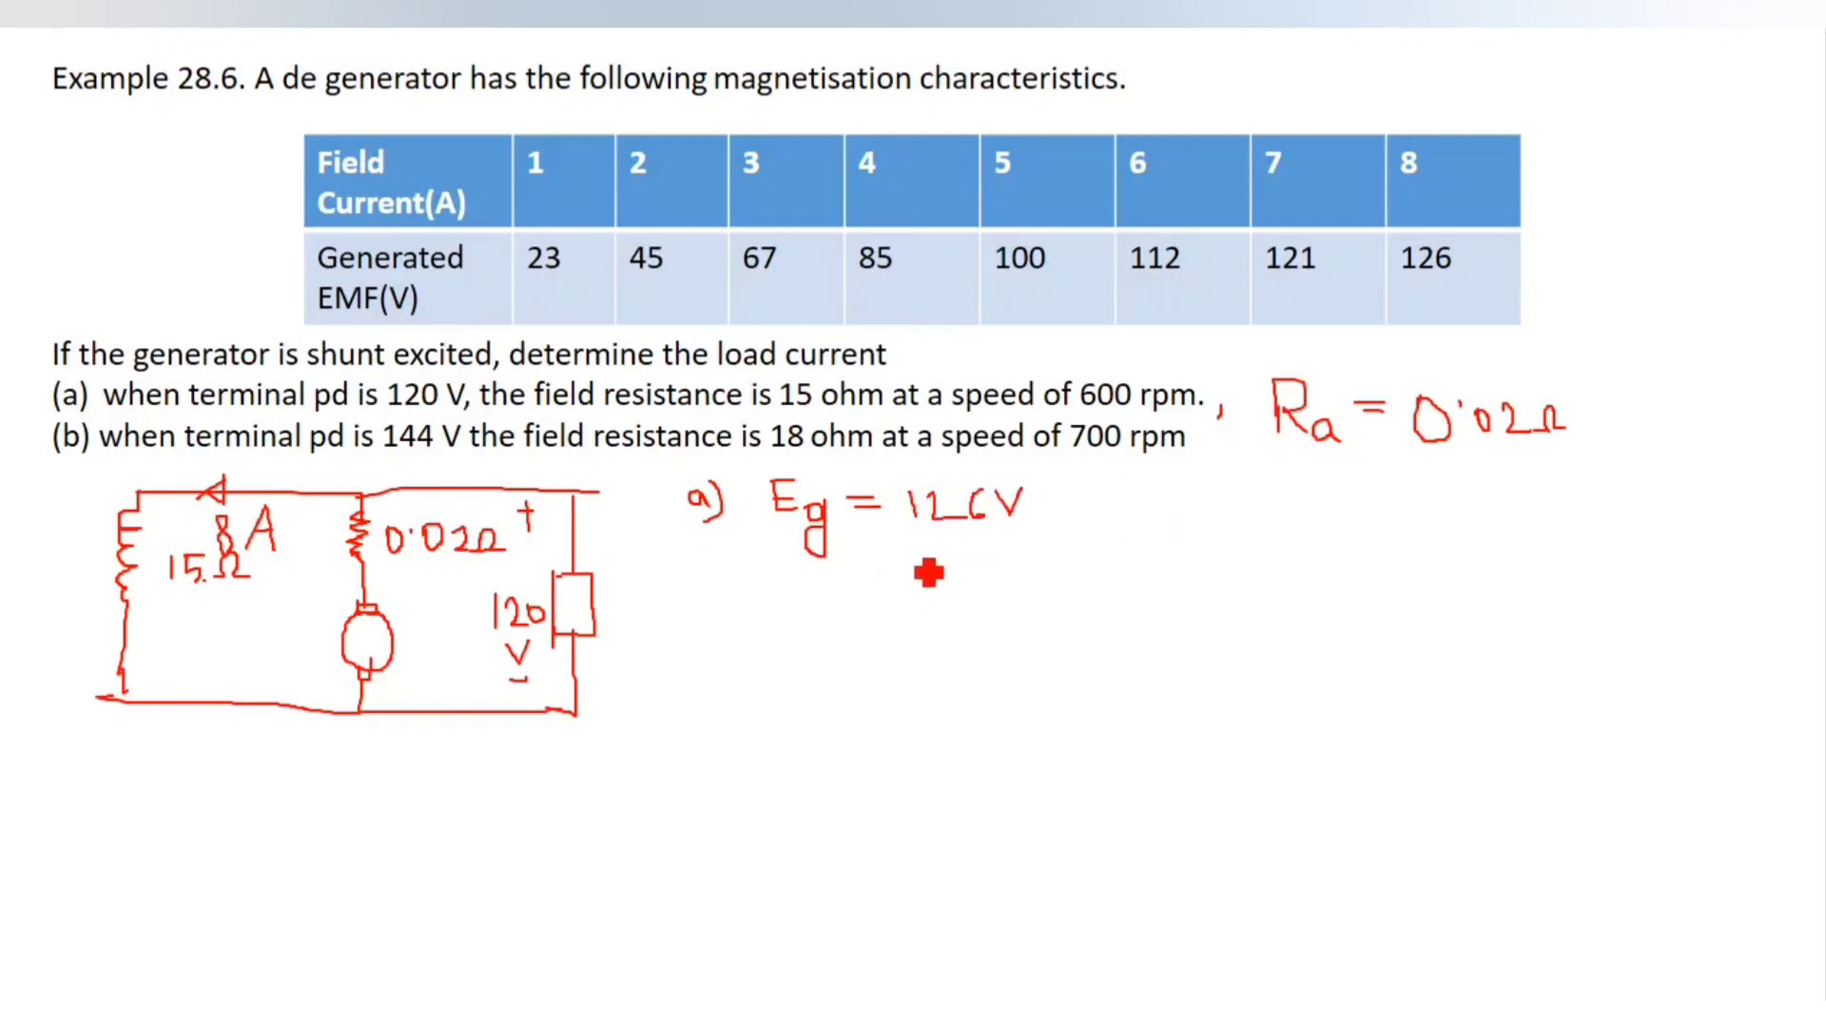
Handwrite the equation "126 = 120 + Ia × 0.02" to the right of the Eg line, with "Ia = 300A" beneath it
mouse_move(1171, 494)
left_mouse_down()
mouse_move(1173, 525)
mouse_move(1270, 539)
mouse_move(1253, 519)
left_mouse_up()
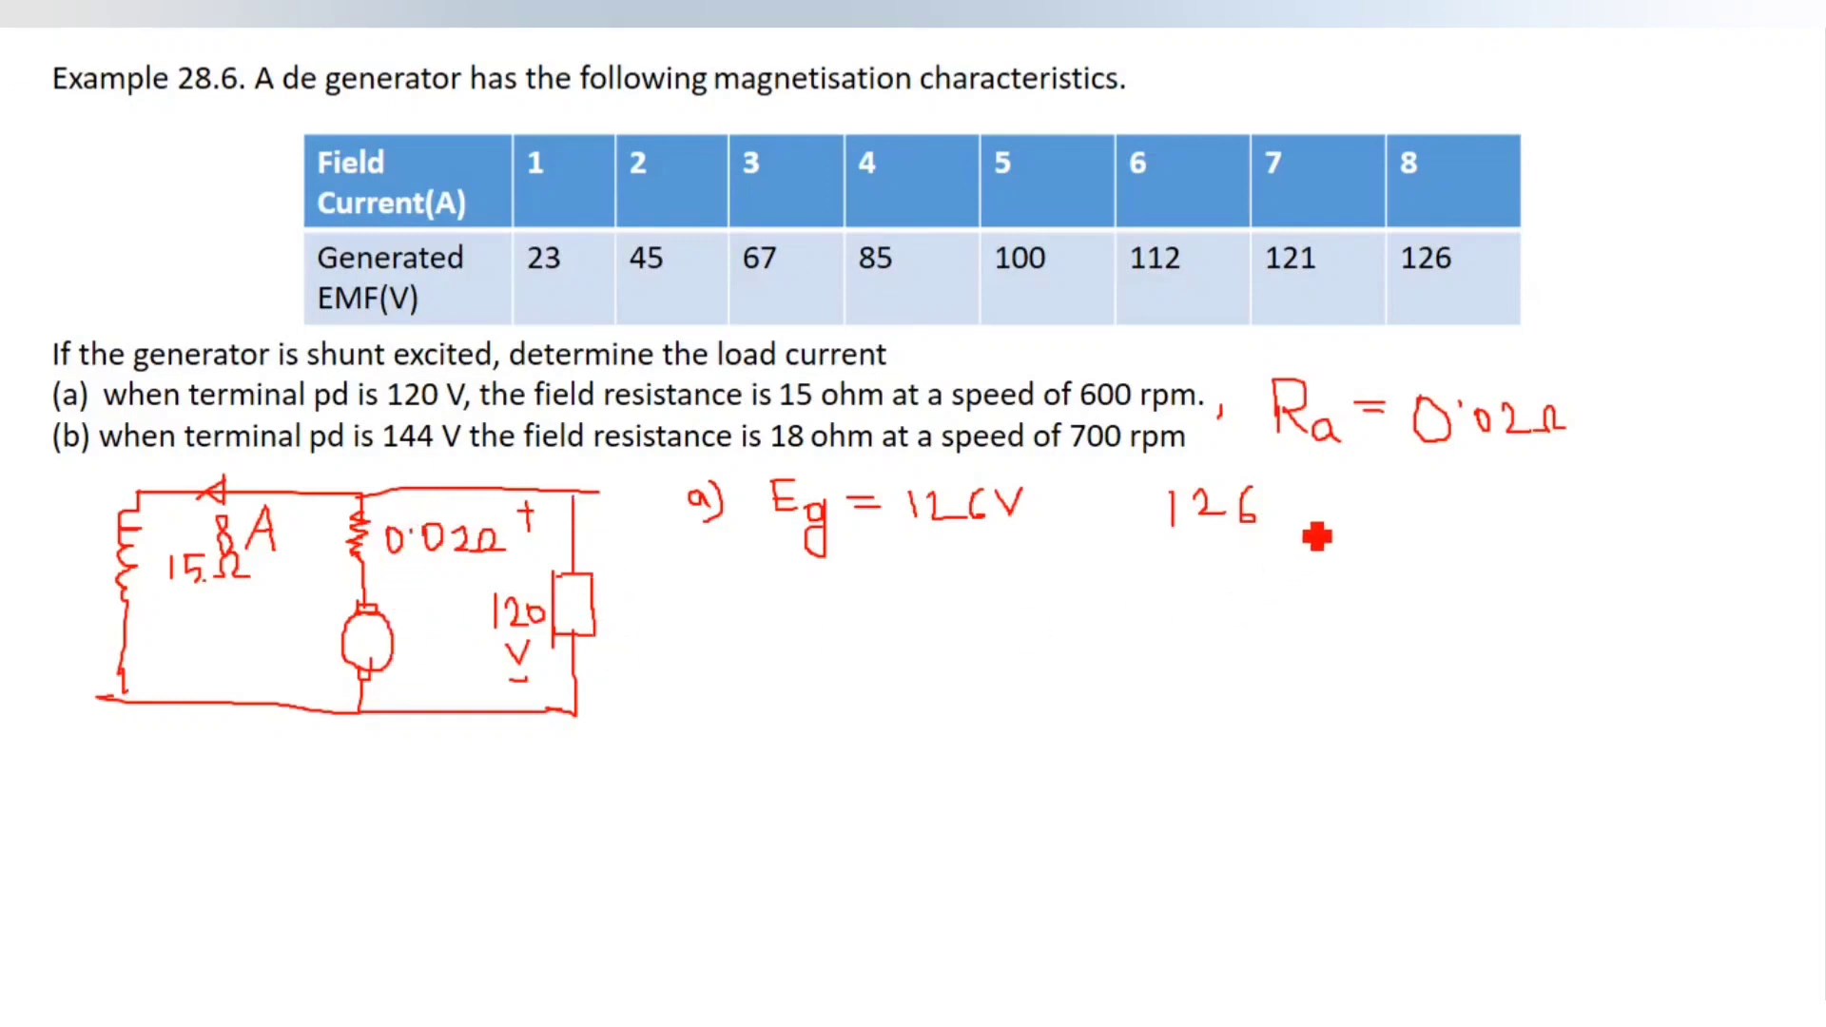
left_click_drag(1286, 502, 1324, 516)
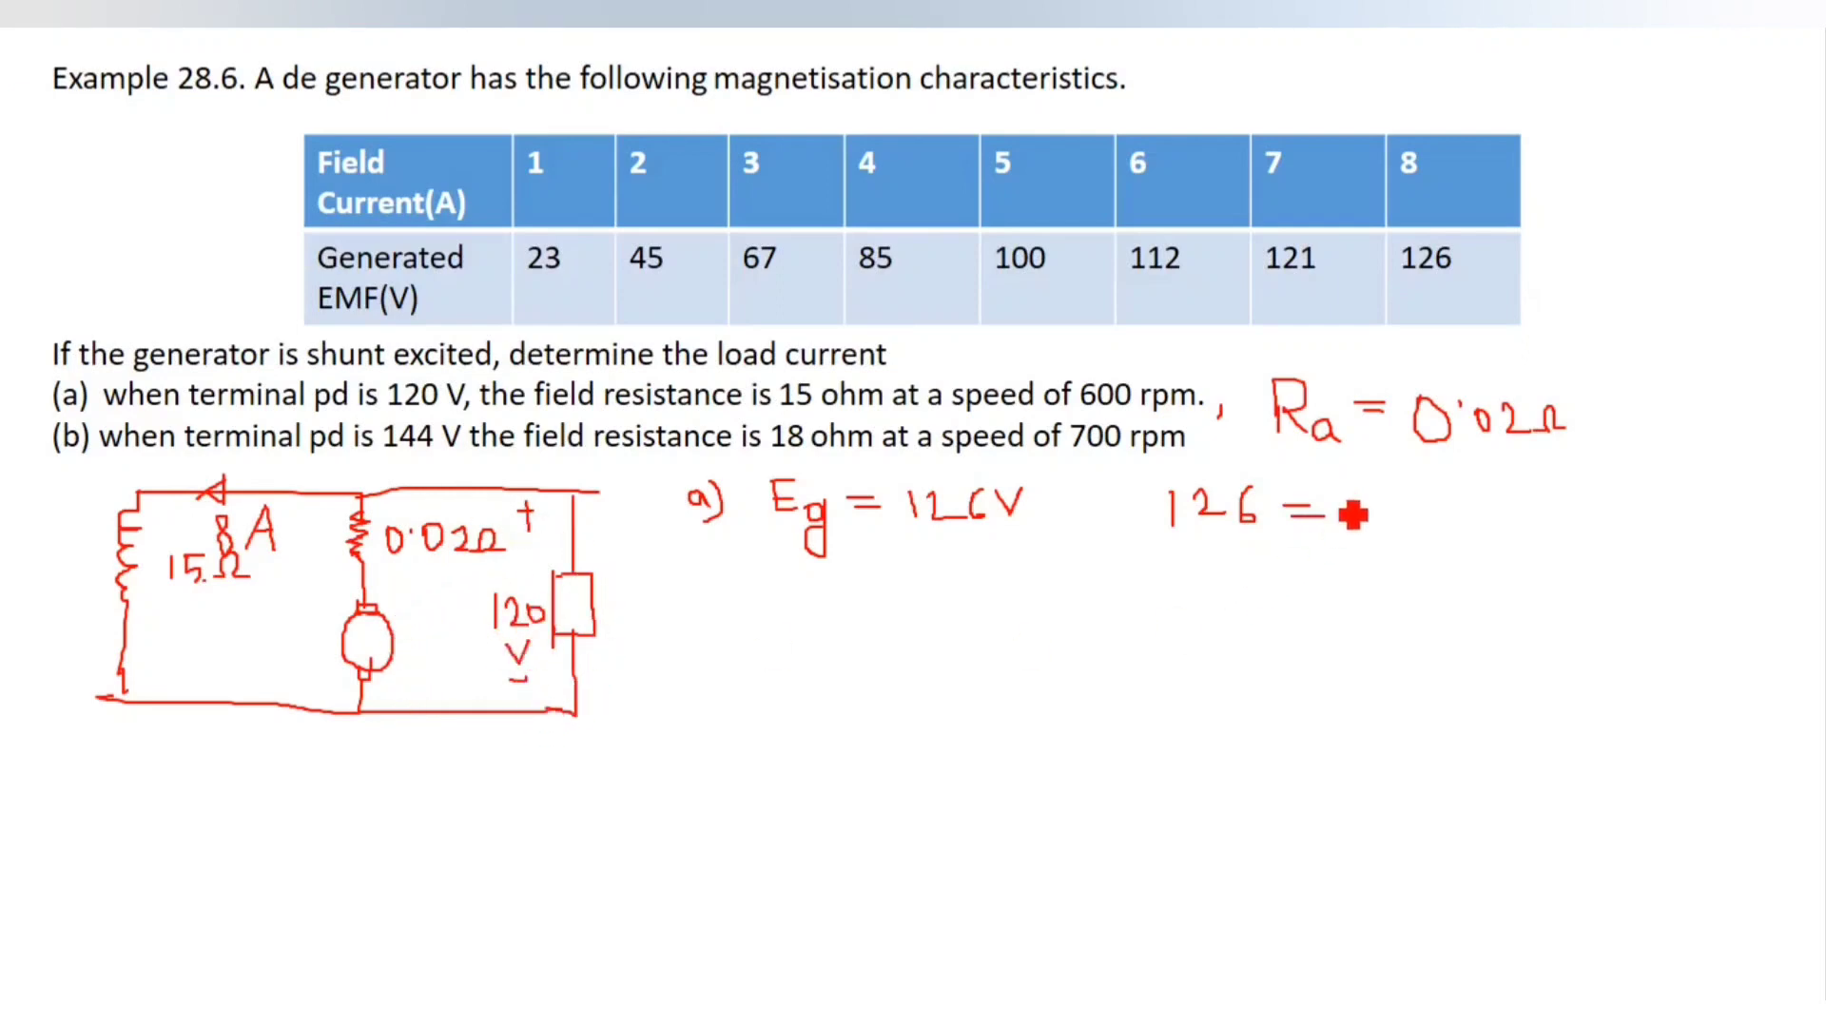
mouse_move(1336, 498)
left_mouse_down()
mouse_move(1340, 523)
mouse_move(1442, 535)
mouse_move(1424, 544)
left_mouse_up()
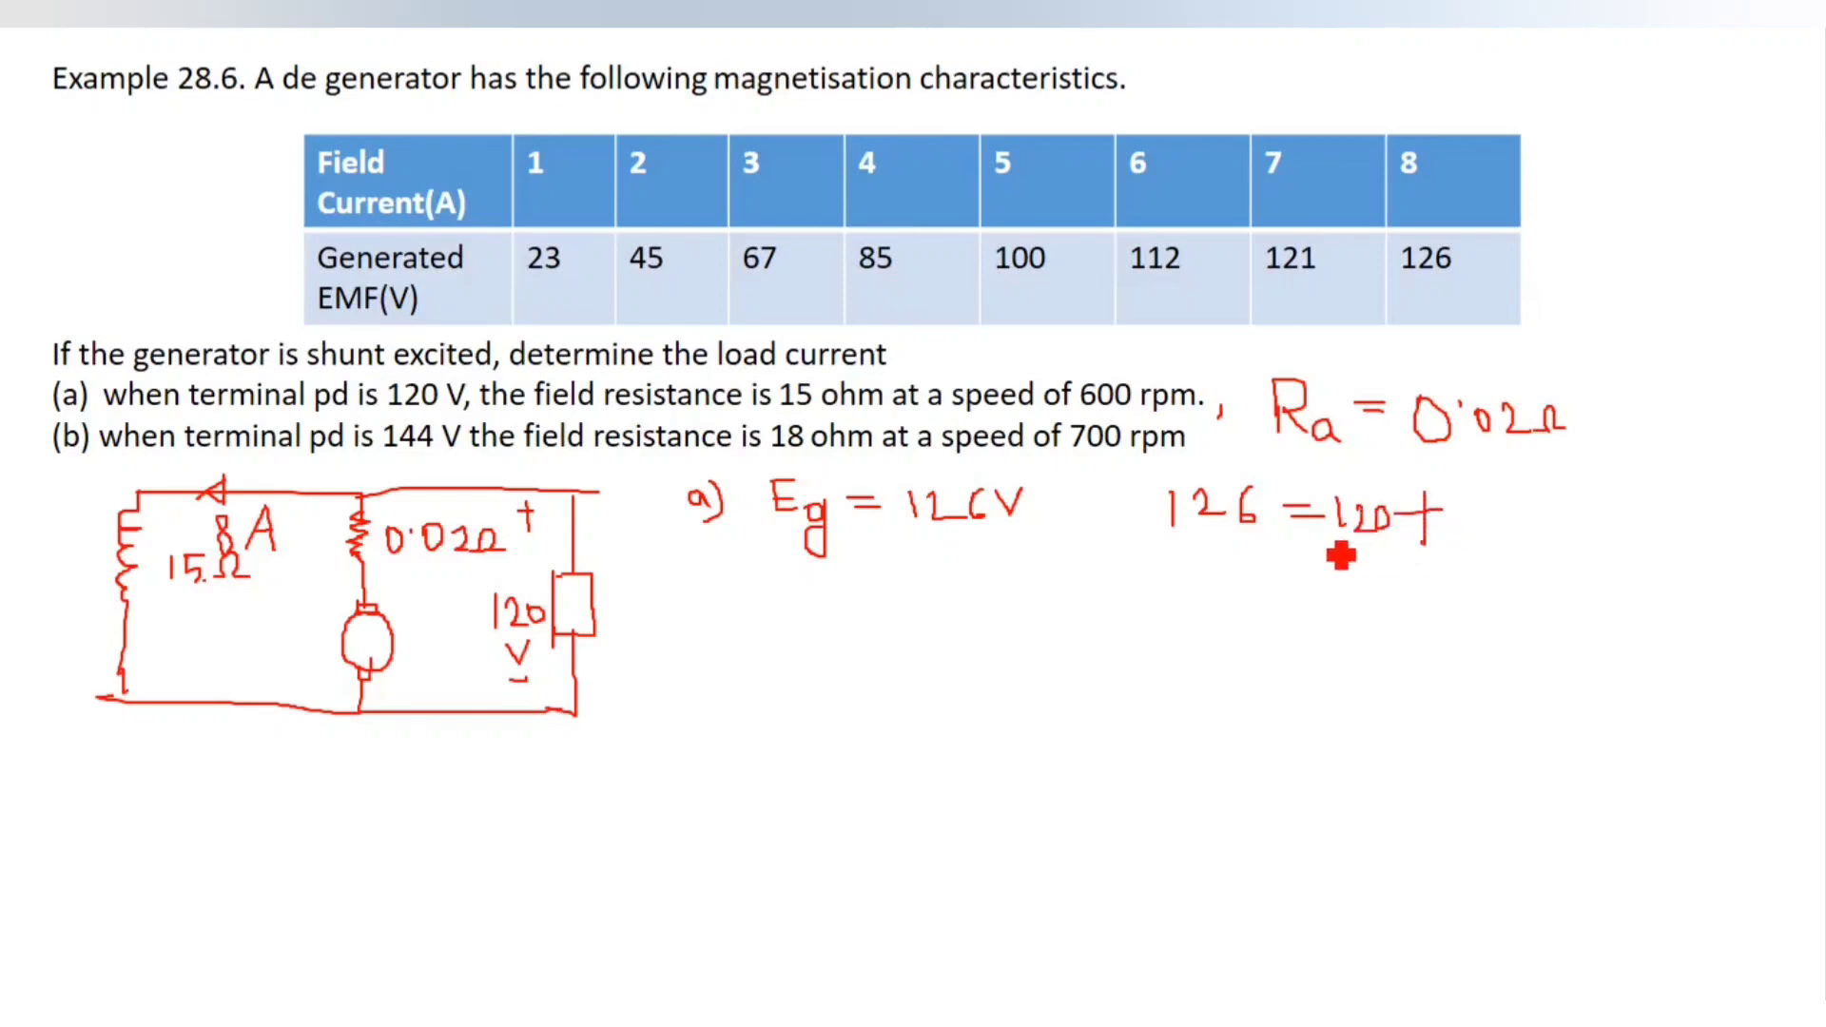
left_click_drag(404, 540, 396, 542)
mouse_move(1458, 496)
left_mouse_down()
mouse_move(1493, 496)
mouse_move(1471, 542)
mouse_move(1528, 561)
left_mouse_up()
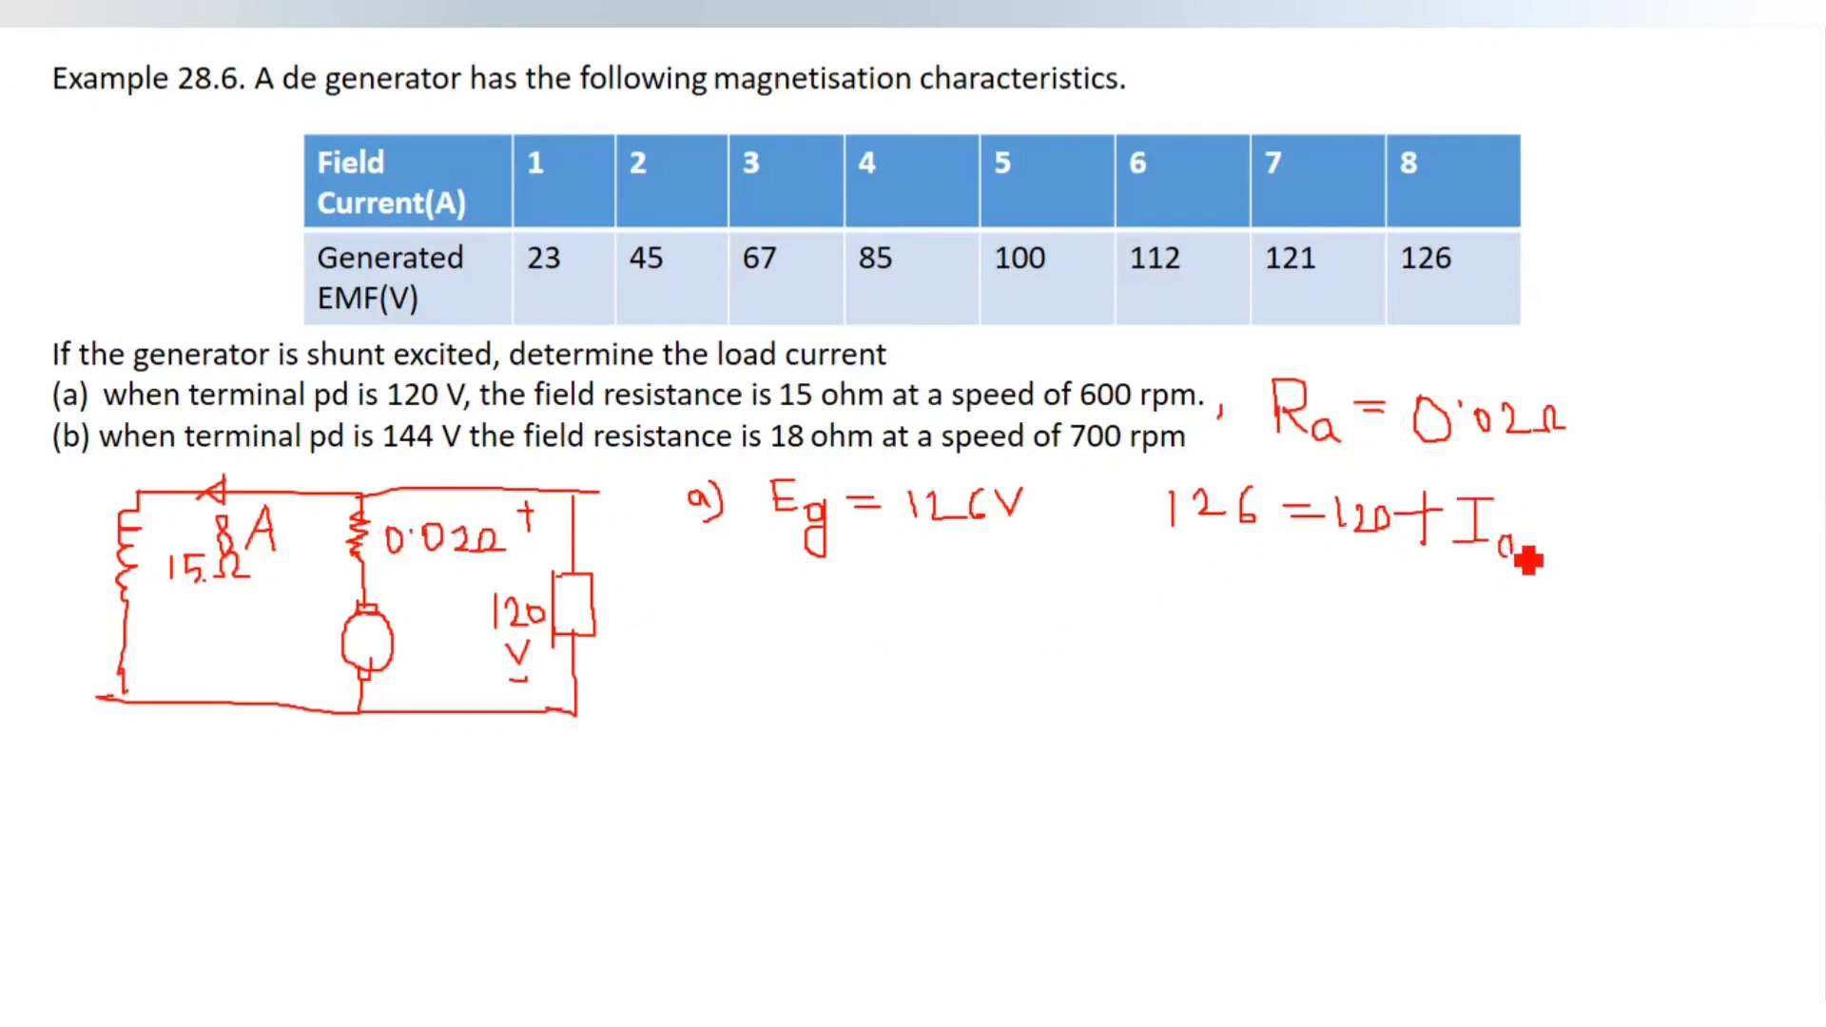
mouse_move(1546, 495)
left_mouse_down()
mouse_move(1534, 515)
mouse_move(1596, 525)
mouse_move(1583, 504)
mouse_move(1697, 529)
left_mouse_up()
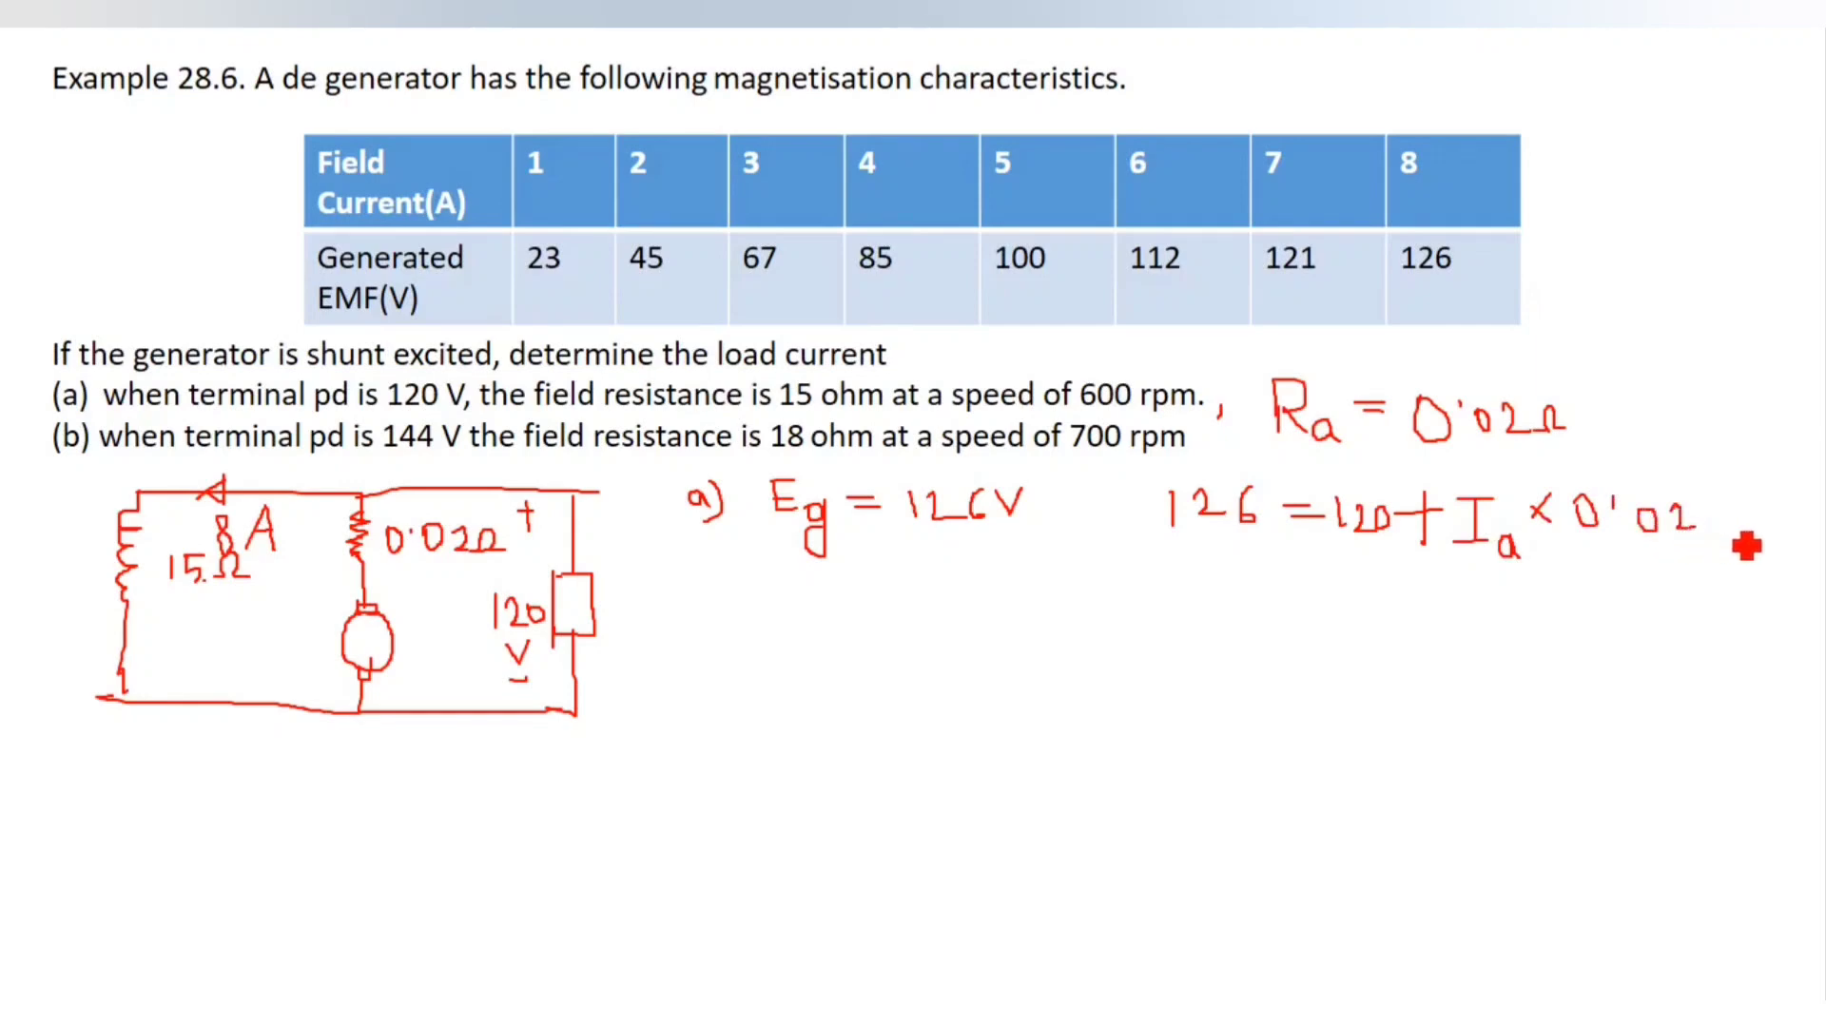
mouse_move(1230, 552)
left_mouse_down()
mouse_move(1254, 552)
mouse_move(1244, 581)
mouse_move(1288, 594)
mouse_move(1325, 576)
left_mouse_up()
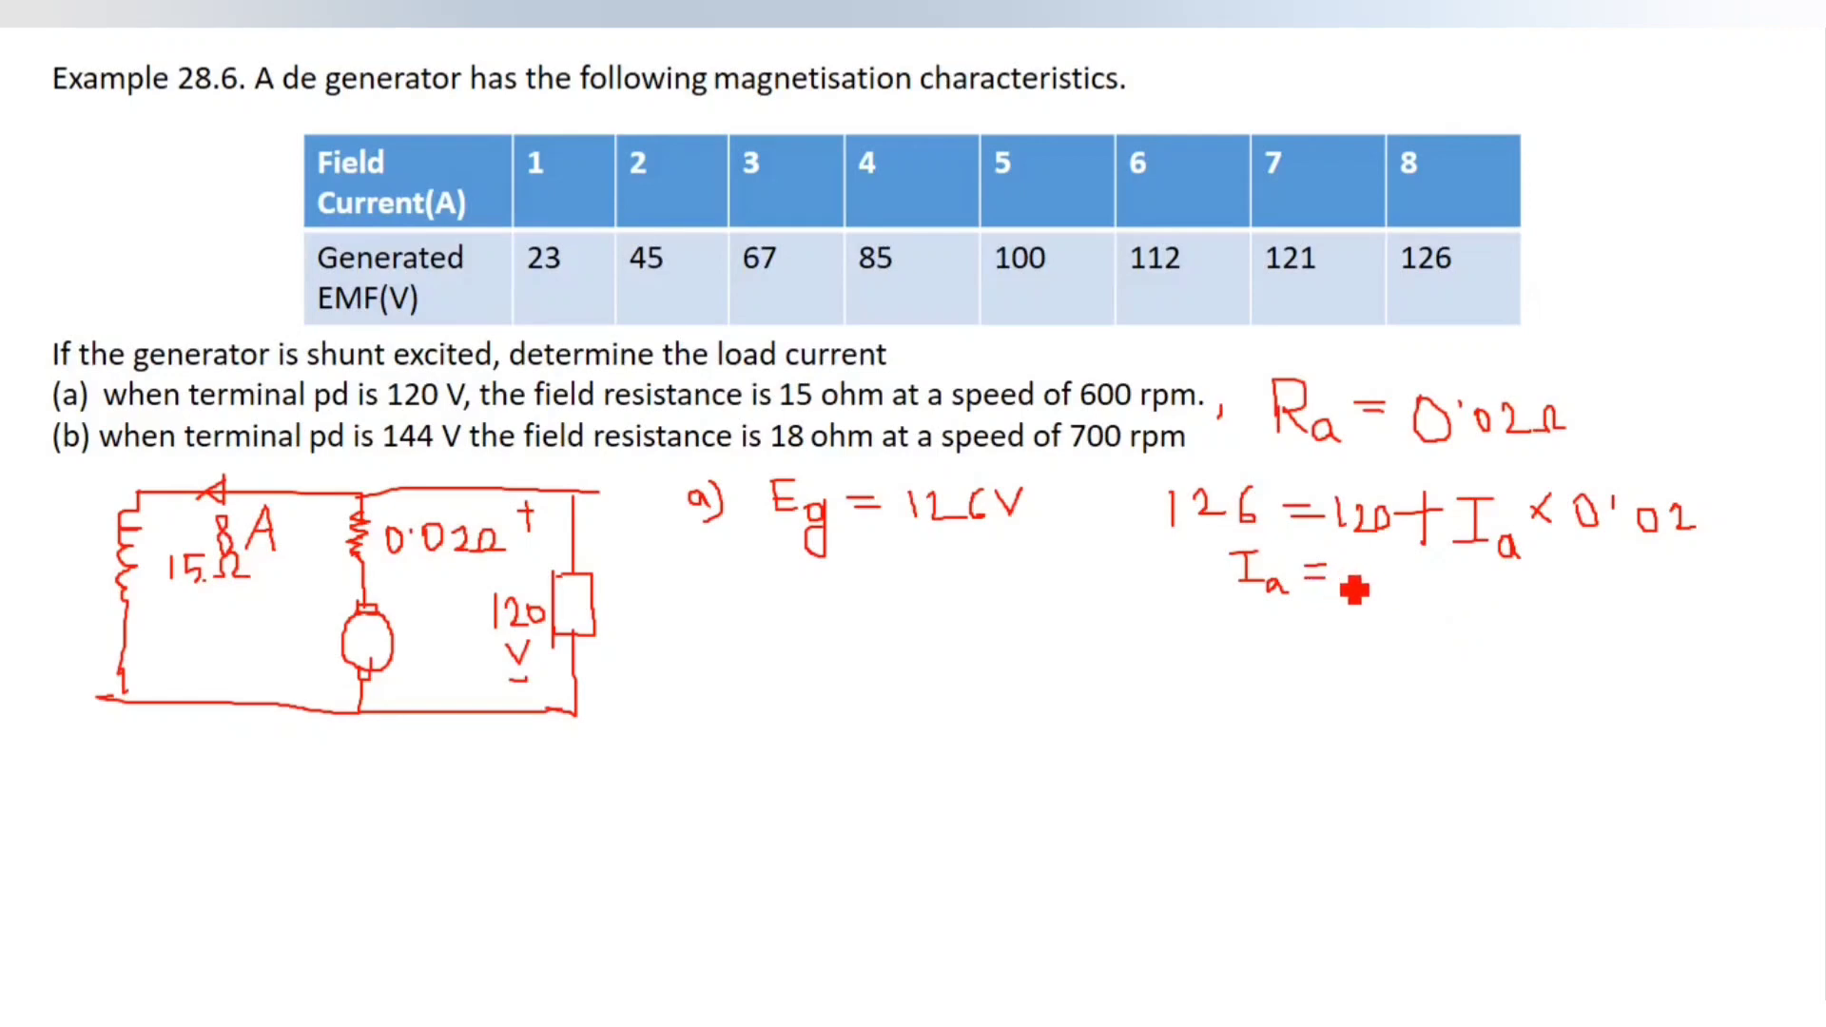
mouse_move(1363, 588)
left_mouse_down()
mouse_move(1374, 624)
mouse_move(1410, 619)
mouse_move(1418, 590)
mouse_move(1421, 613)
mouse_move(1406, 571)
mouse_move(1445, 599)
left_mouse_up()
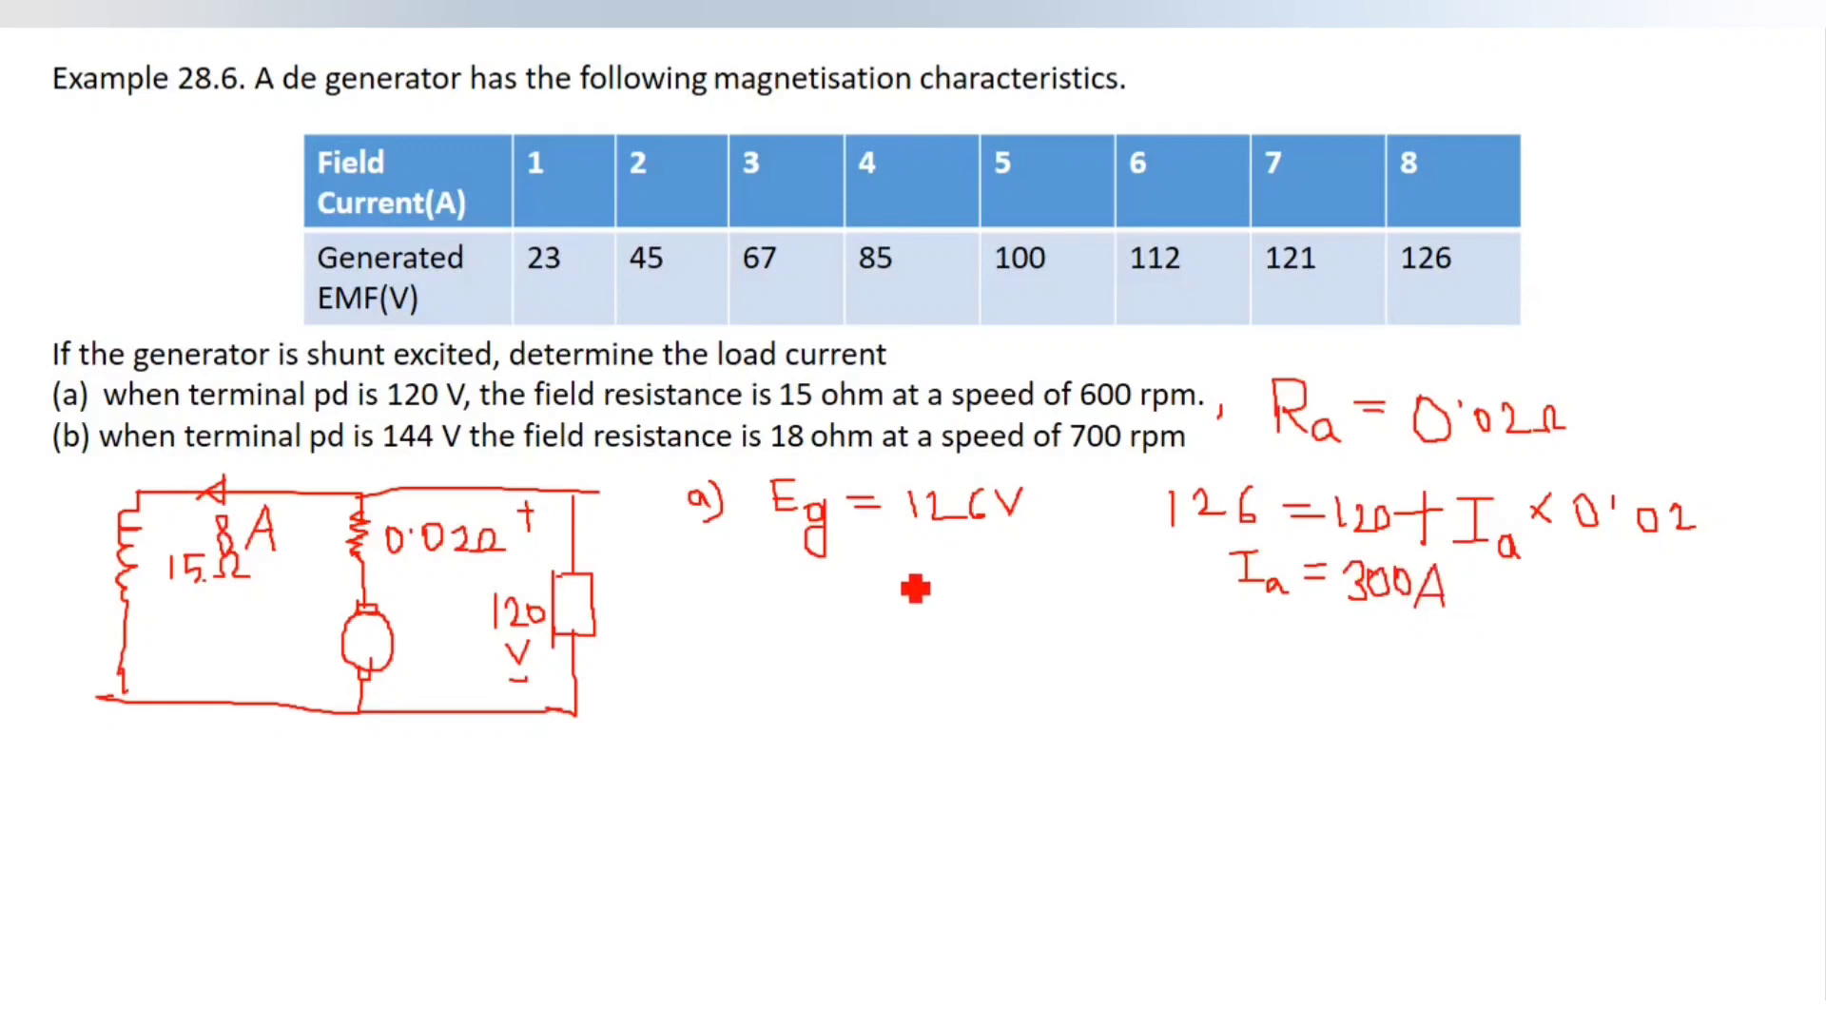
Write the symbol IL under the Eg line, and mark the currents Ia and IL with arrows on the circuit
mouse_move(788, 570)
left_mouse_down()
mouse_move(814, 572)
mouse_move(869, 634)
left_mouse_up()
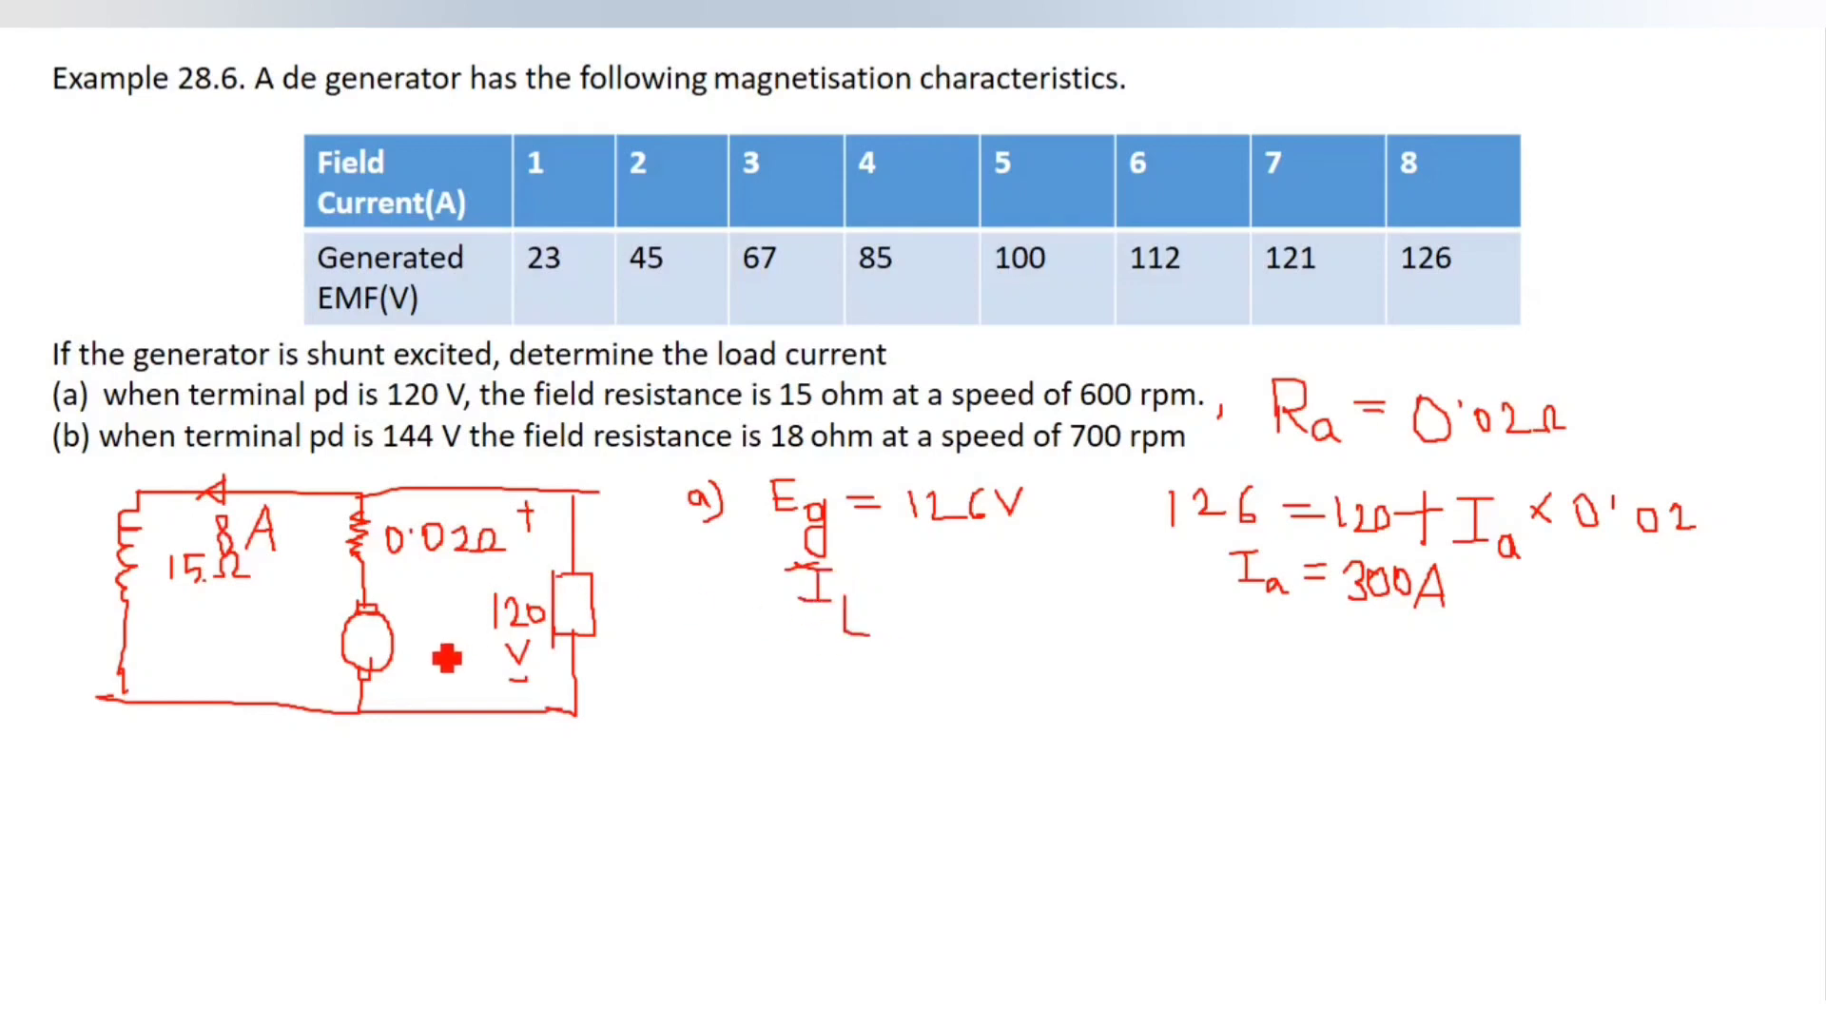
mouse_move(433, 653)
left_mouse_down()
mouse_move(444, 596)
mouse_move(464, 617)
mouse_move(454, 658)
mouse_move(474, 655)
left_mouse_up()
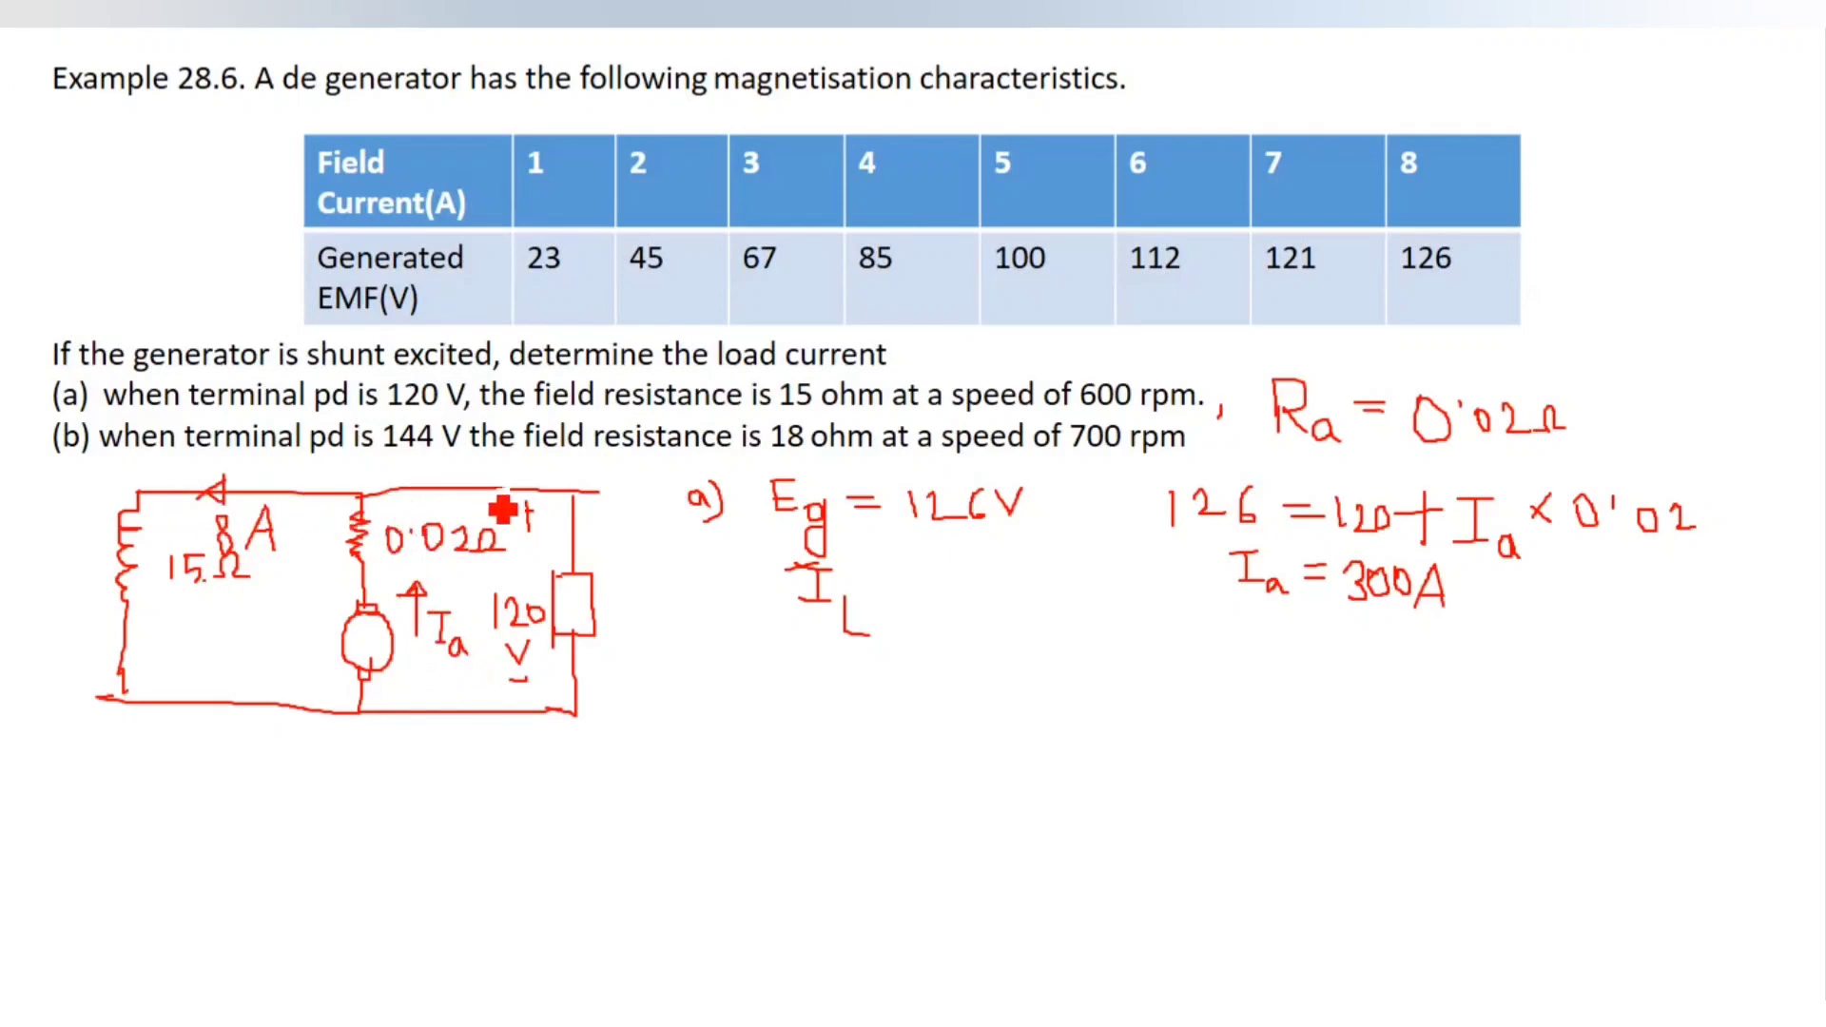
mouse_move(471, 480)
left_mouse_down()
mouse_move(494, 489)
mouse_move(547, 459)
mouse_move(525, 474)
mouse_move(545, 477)
left_mouse_up()
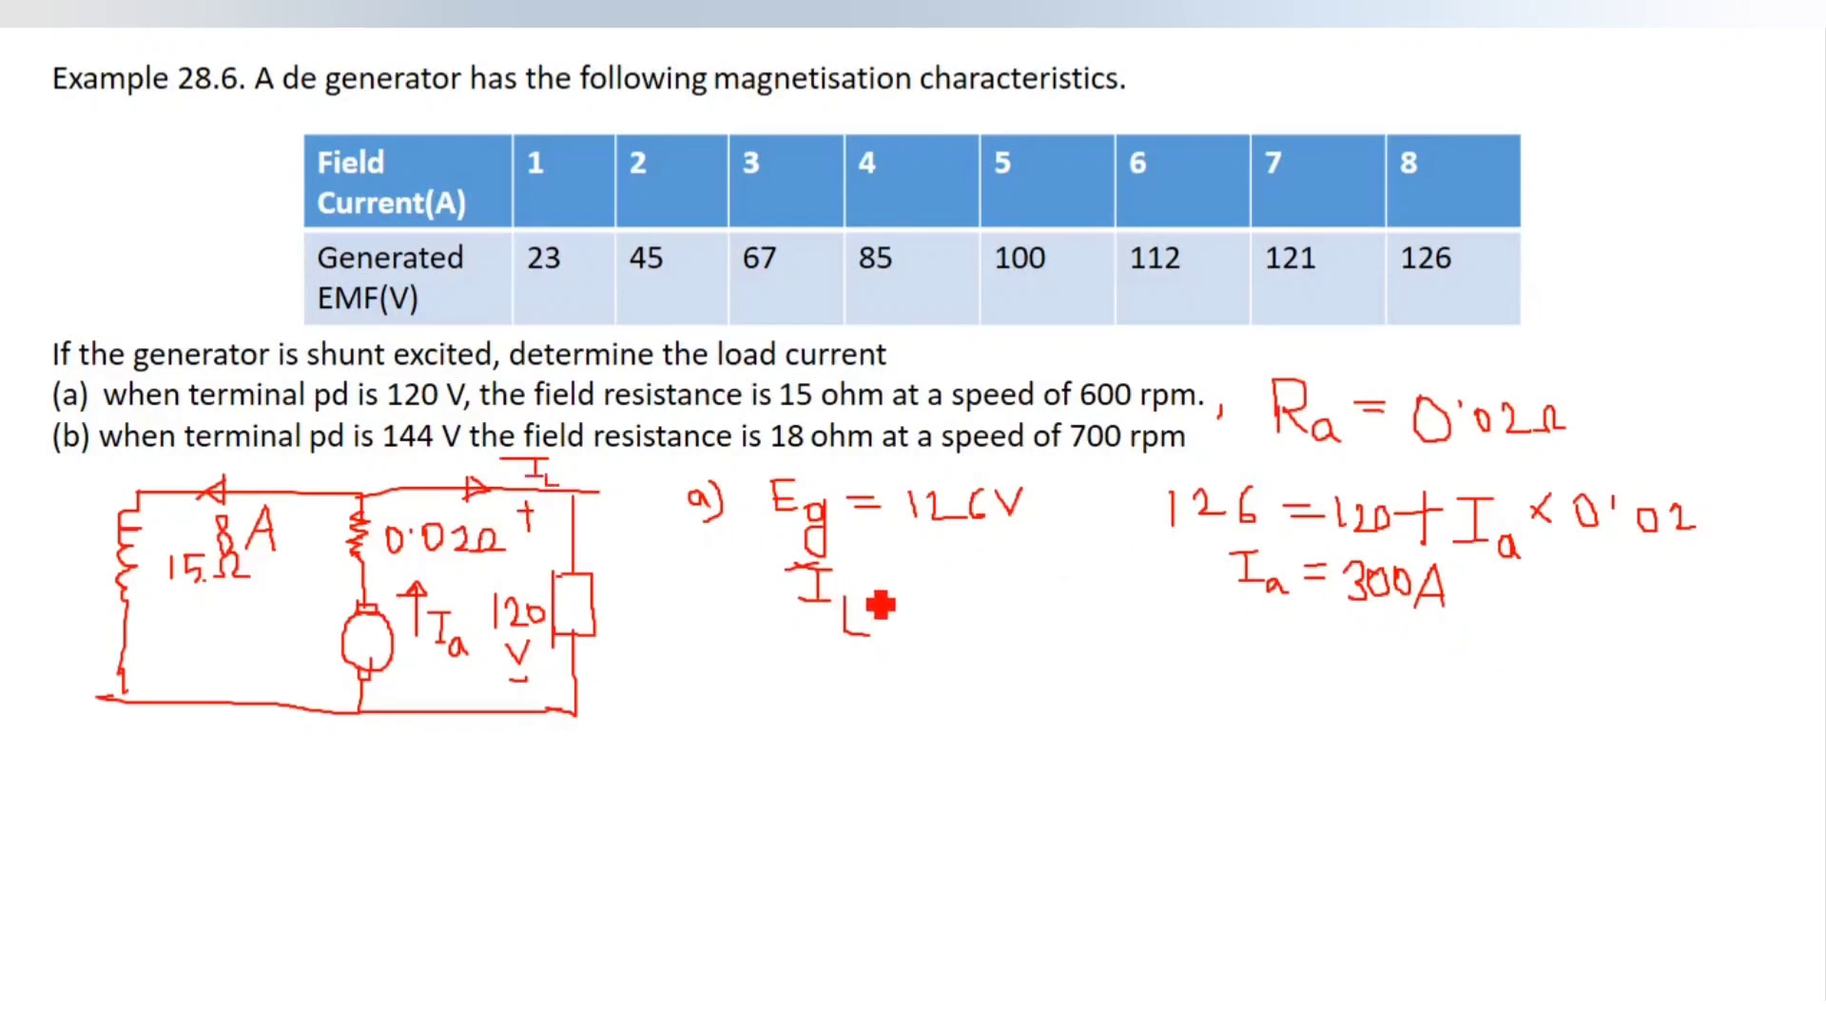
Complete the IL calculation as "= 300-8" with "= 292 A" on the line below
left_click_drag(867, 586, 894, 584)
mouse_move(868, 599)
left_mouse_down()
mouse_move(990, 618)
mouse_move(1008, 589)
mouse_move(1055, 624)
mouse_move(1056, 596)
left_mouse_up()
left_click(995, 593)
mouse_move(877, 646)
left_mouse_down()
mouse_move(970, 665)
mouse_move(950, 681)
mouse_move(979, 666)
left_mouse_up()
left_click(977, 637)
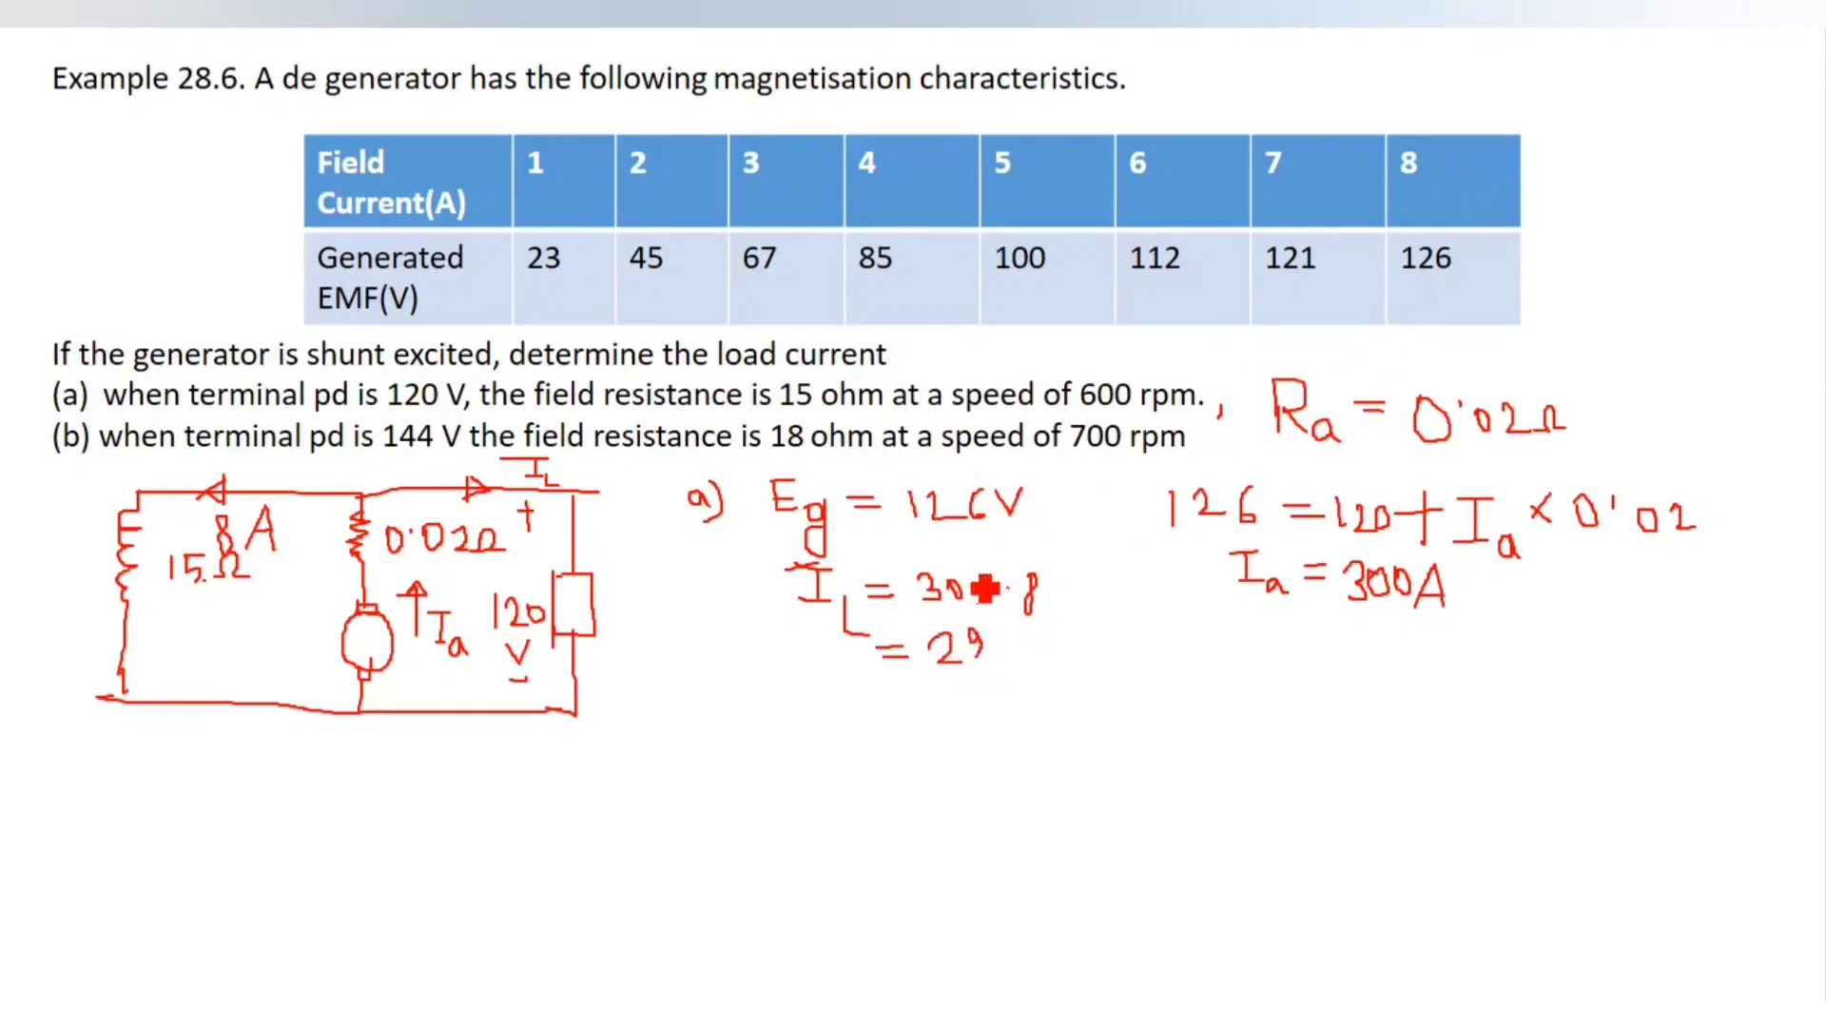
left_click(992, 638)
left_click_drag(997, 639, 1022, 657)
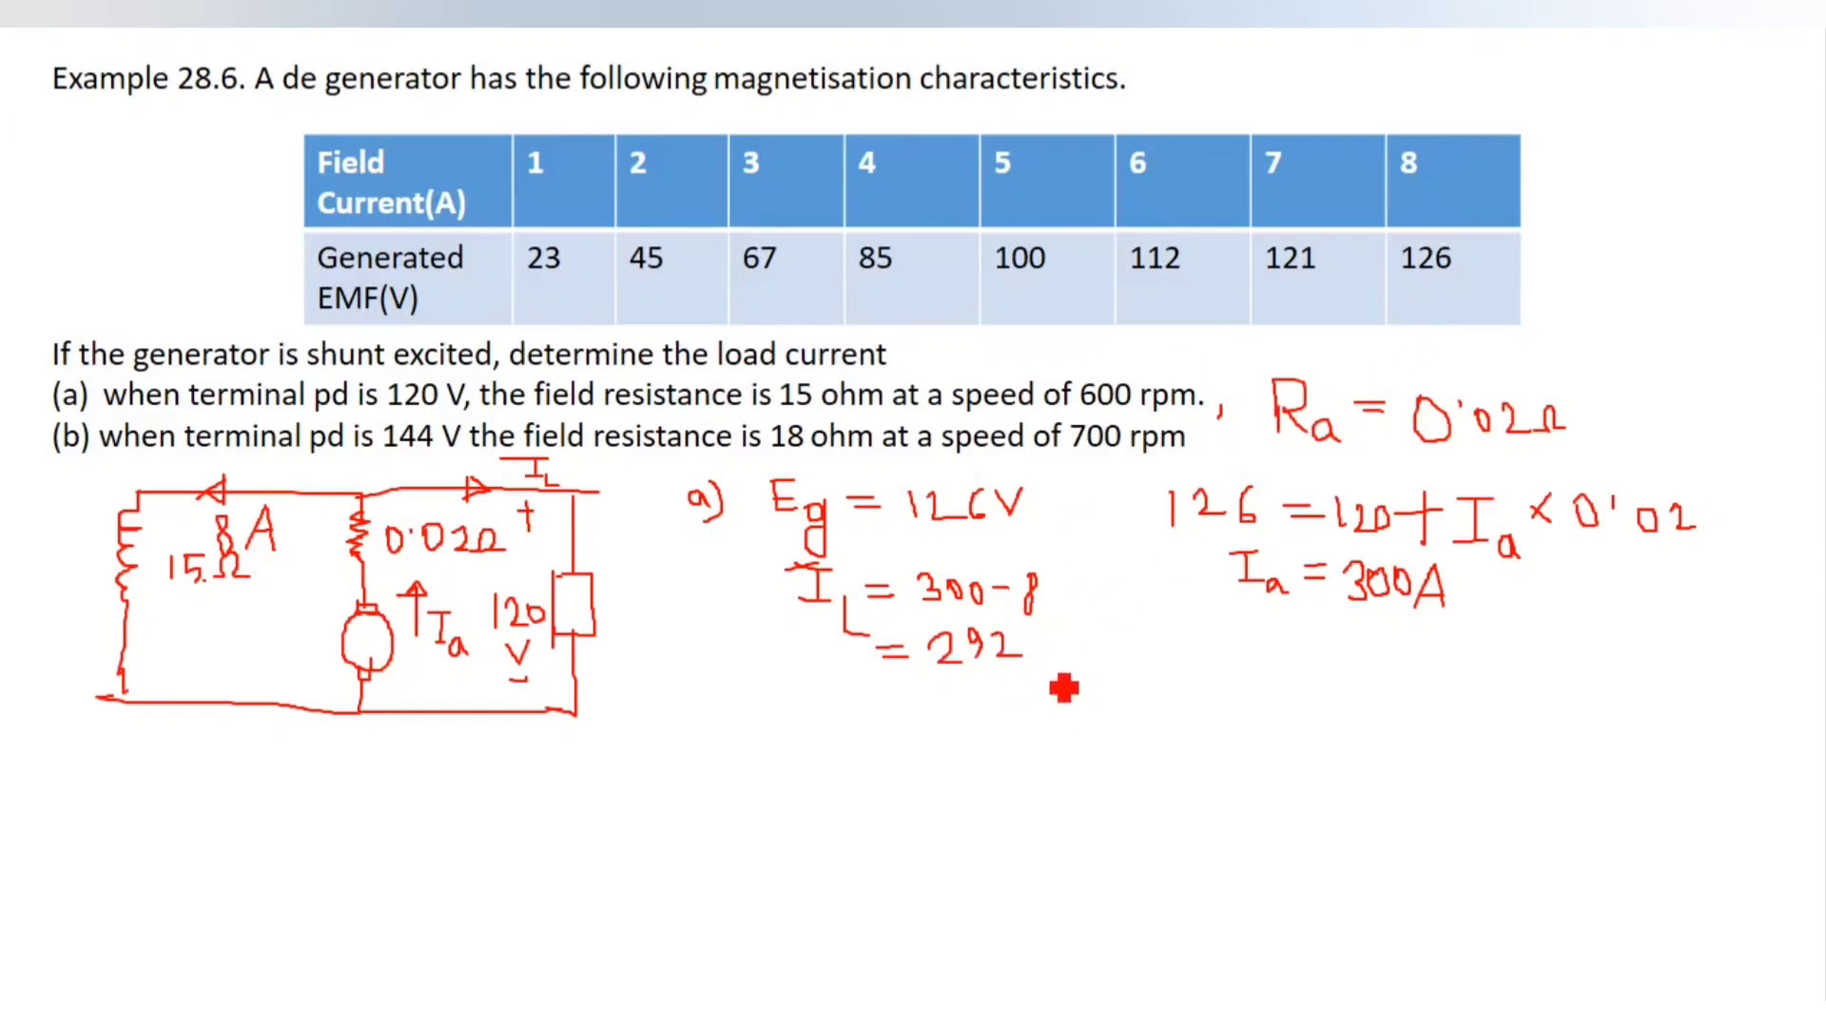
mouse_move(1057, 683)
left_mouse_down()
mouse_move(1084, 646)
mouse_move(1090, 679)
mouse_move(1069, 647)
left_mouse_up()
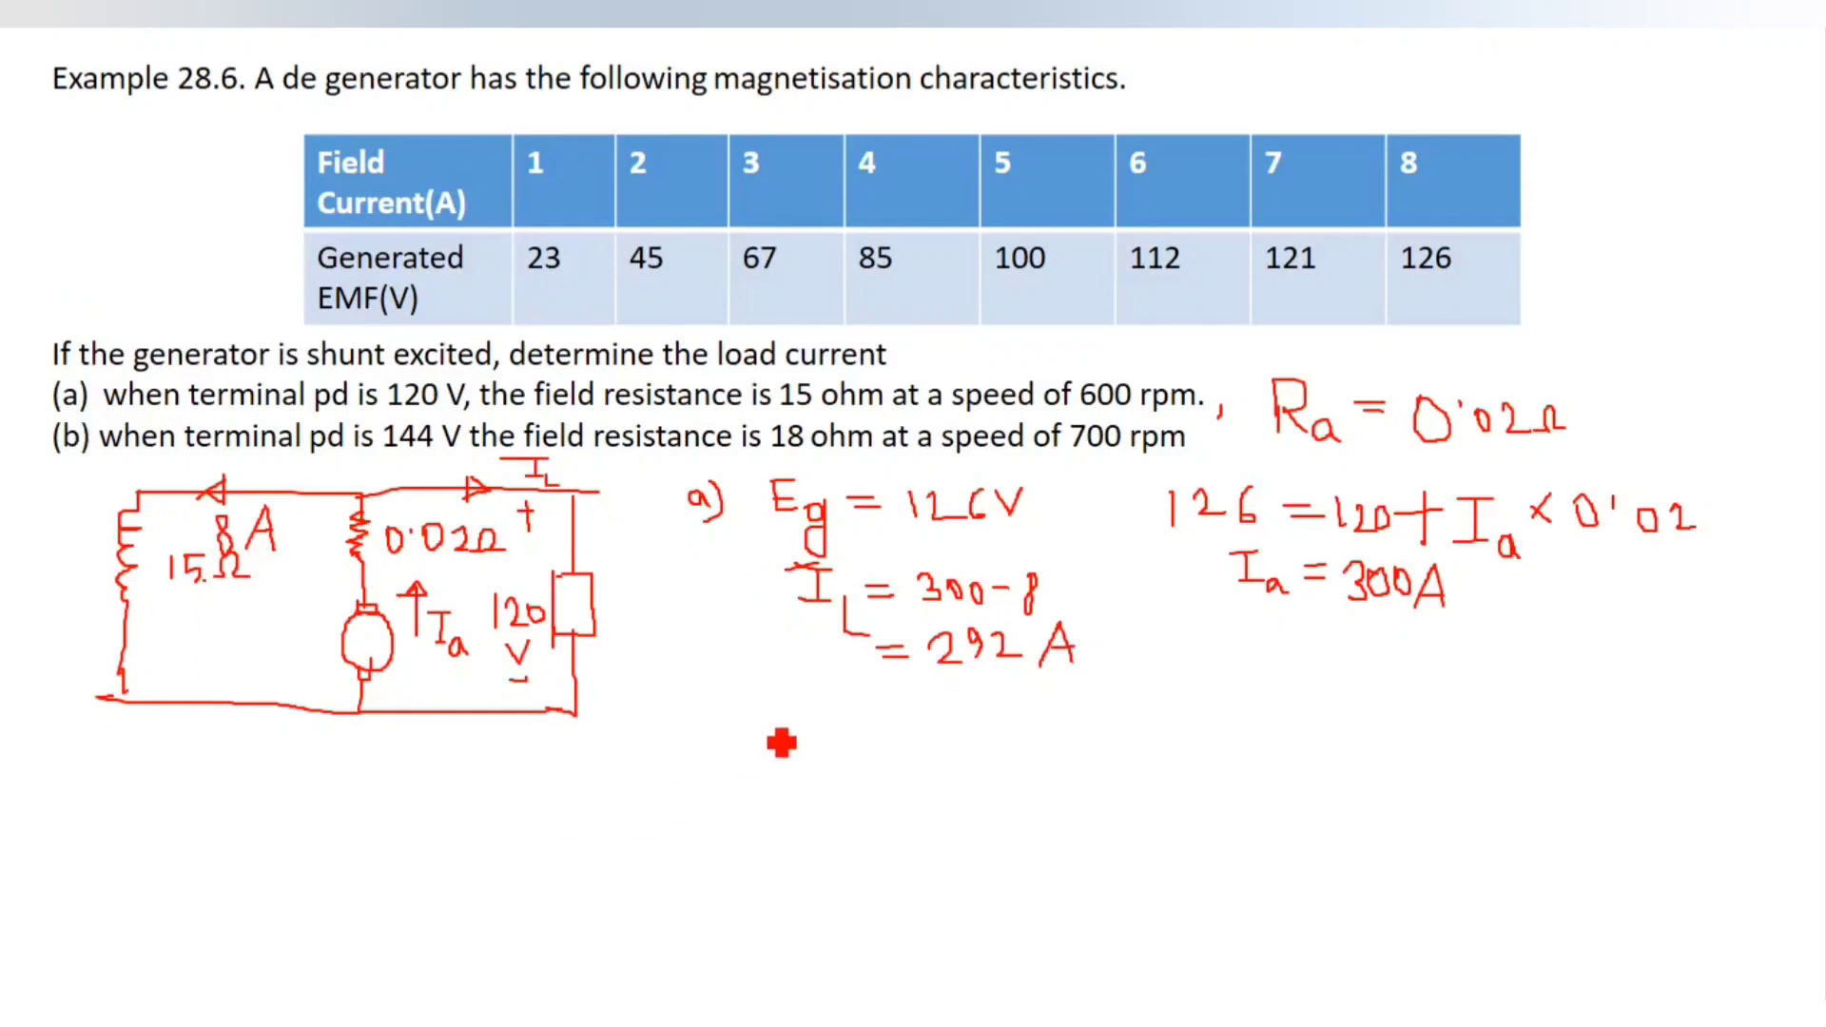
Write the label "(b)" below part a, and end the slide show keeping the ink annotations
left_click_drag(695, 718, 705, 701)
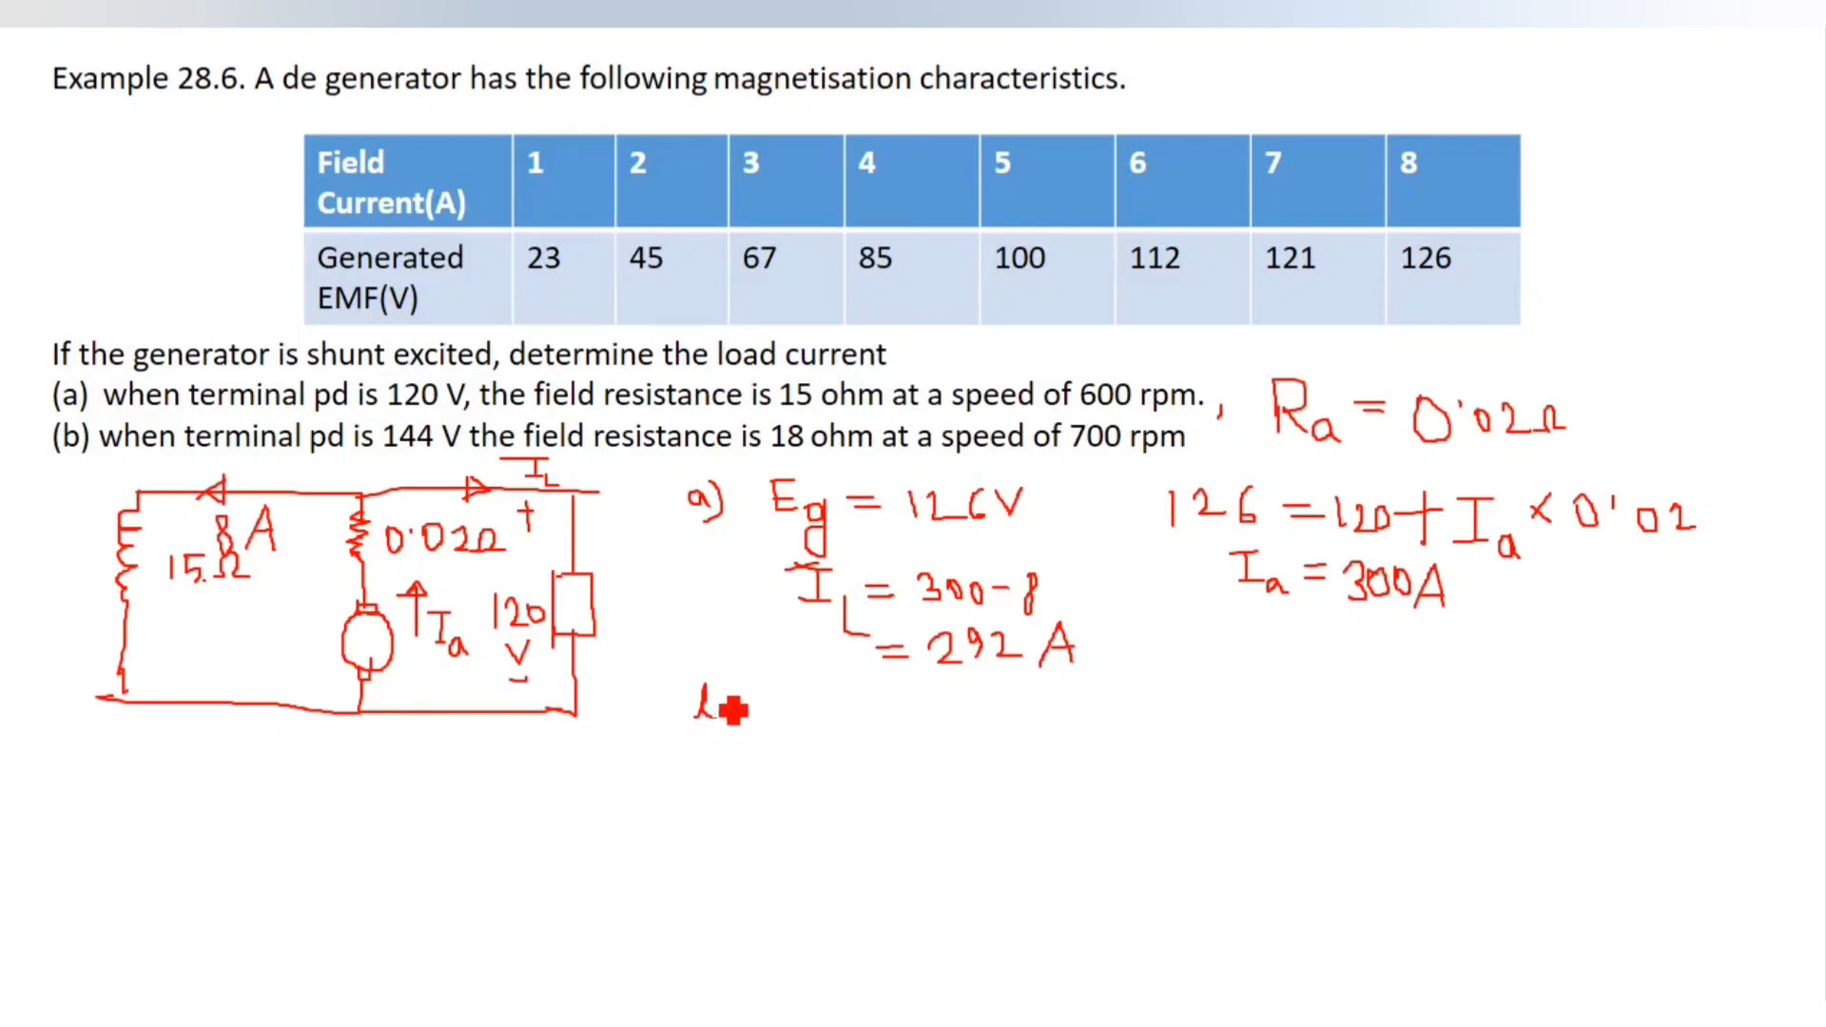
mouse_move(722, 701)
left_mouse_down()
mouse_move(738, 742)
mouse_move(697, 720)
mouse_move(679, 742)
left_mouse_up()
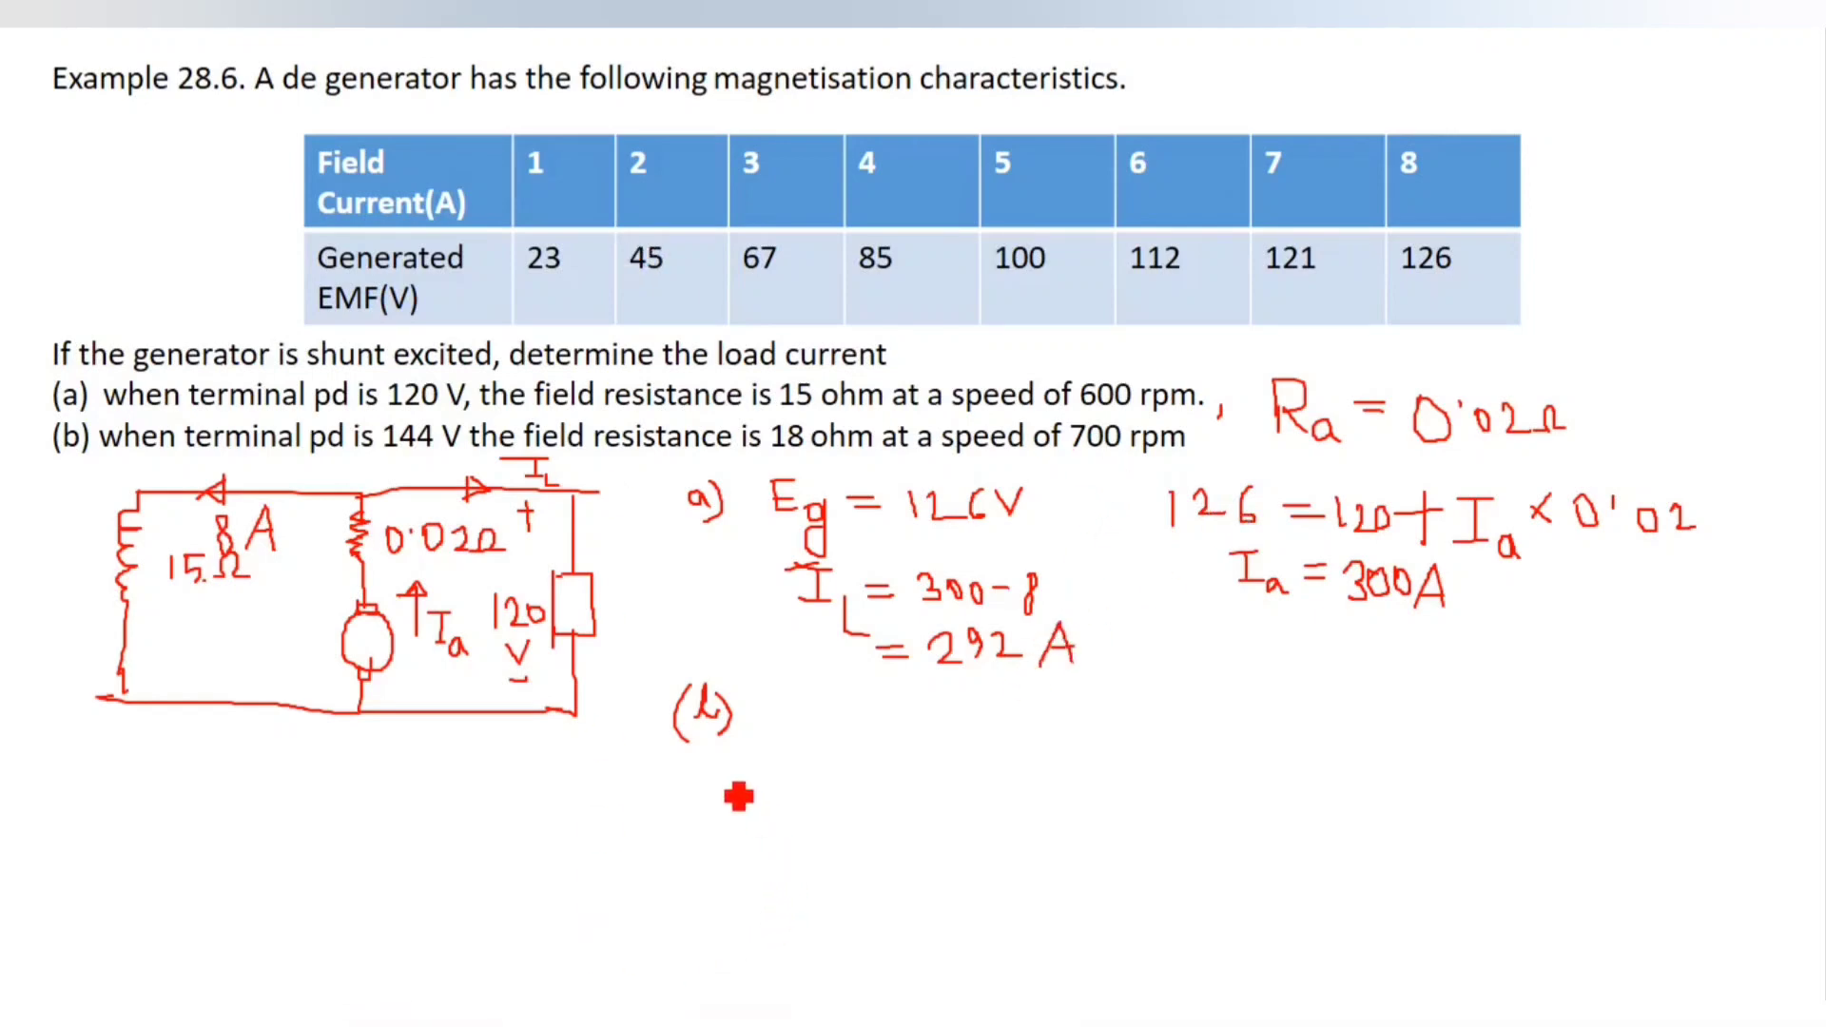
key("Right")
left_click(722, 854)
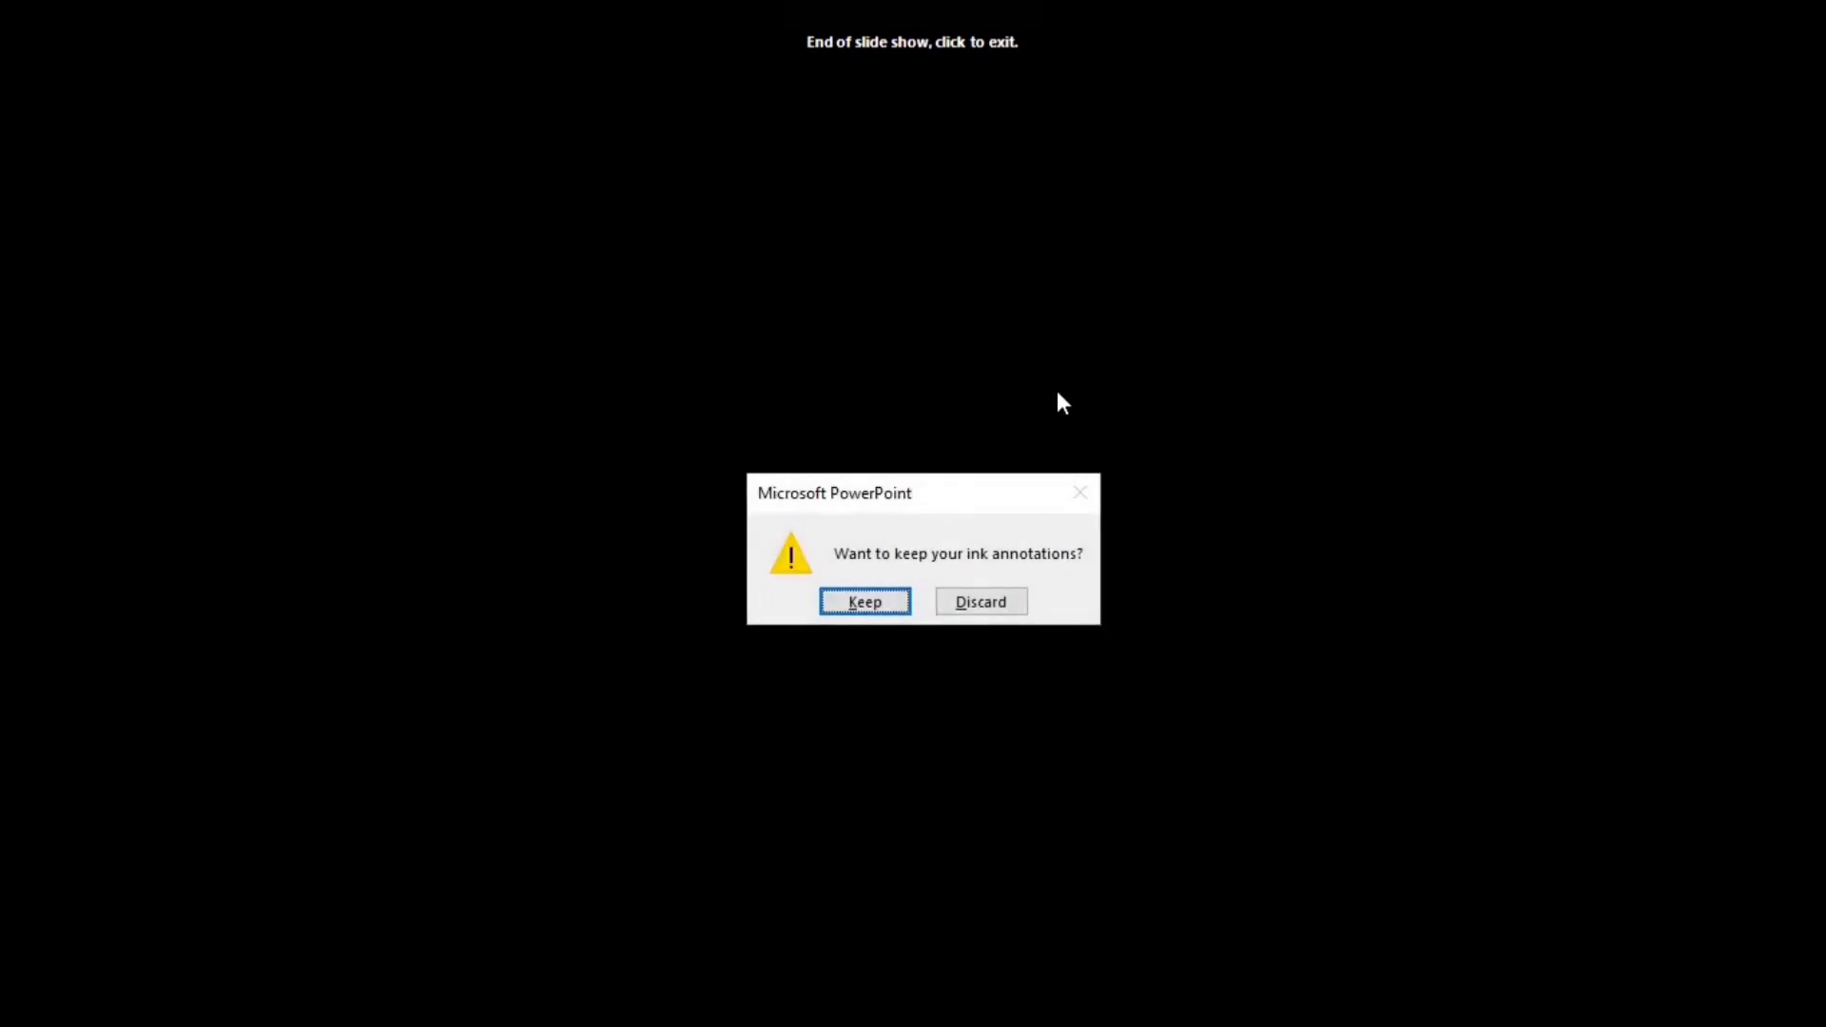
left_click(866, 602)
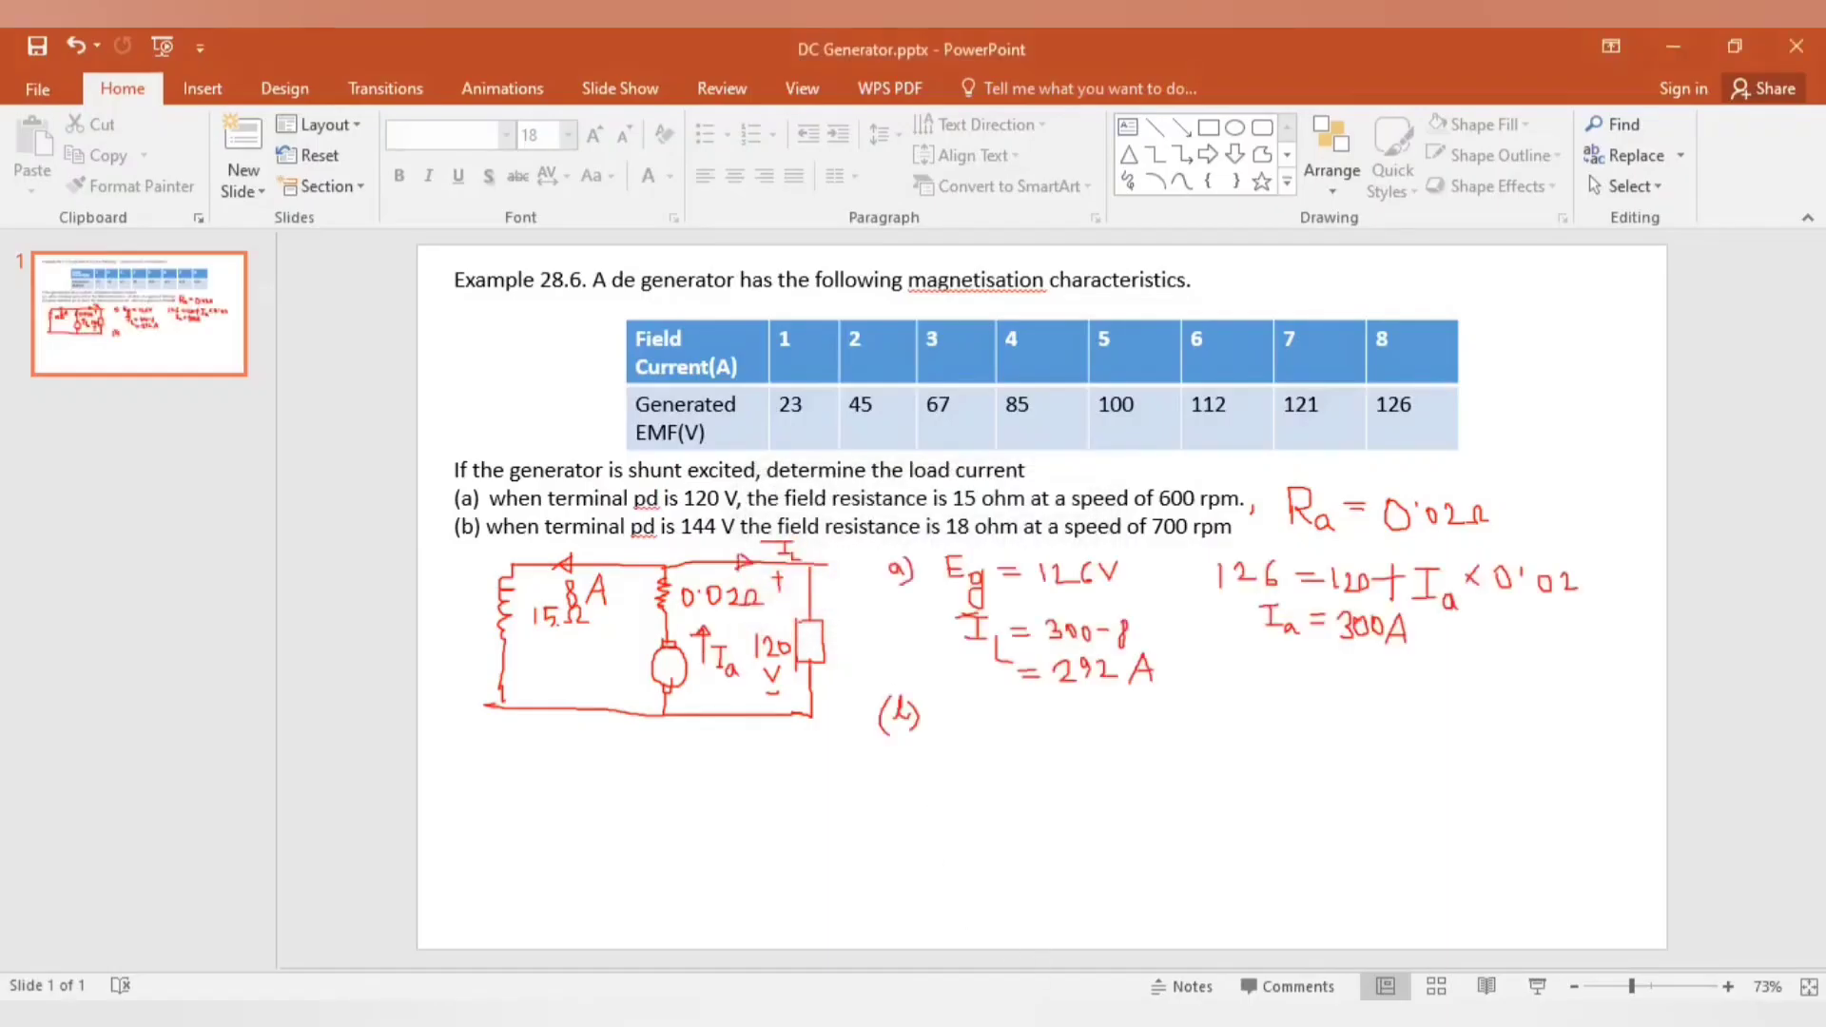
Switch to the Excel workbook and inspect the V formula in D29 of the second table against the source voltages in the first table
key("alt+Tab")
scroll(758, 506, "down", 1)
scroll(758, 506, "down", 5)
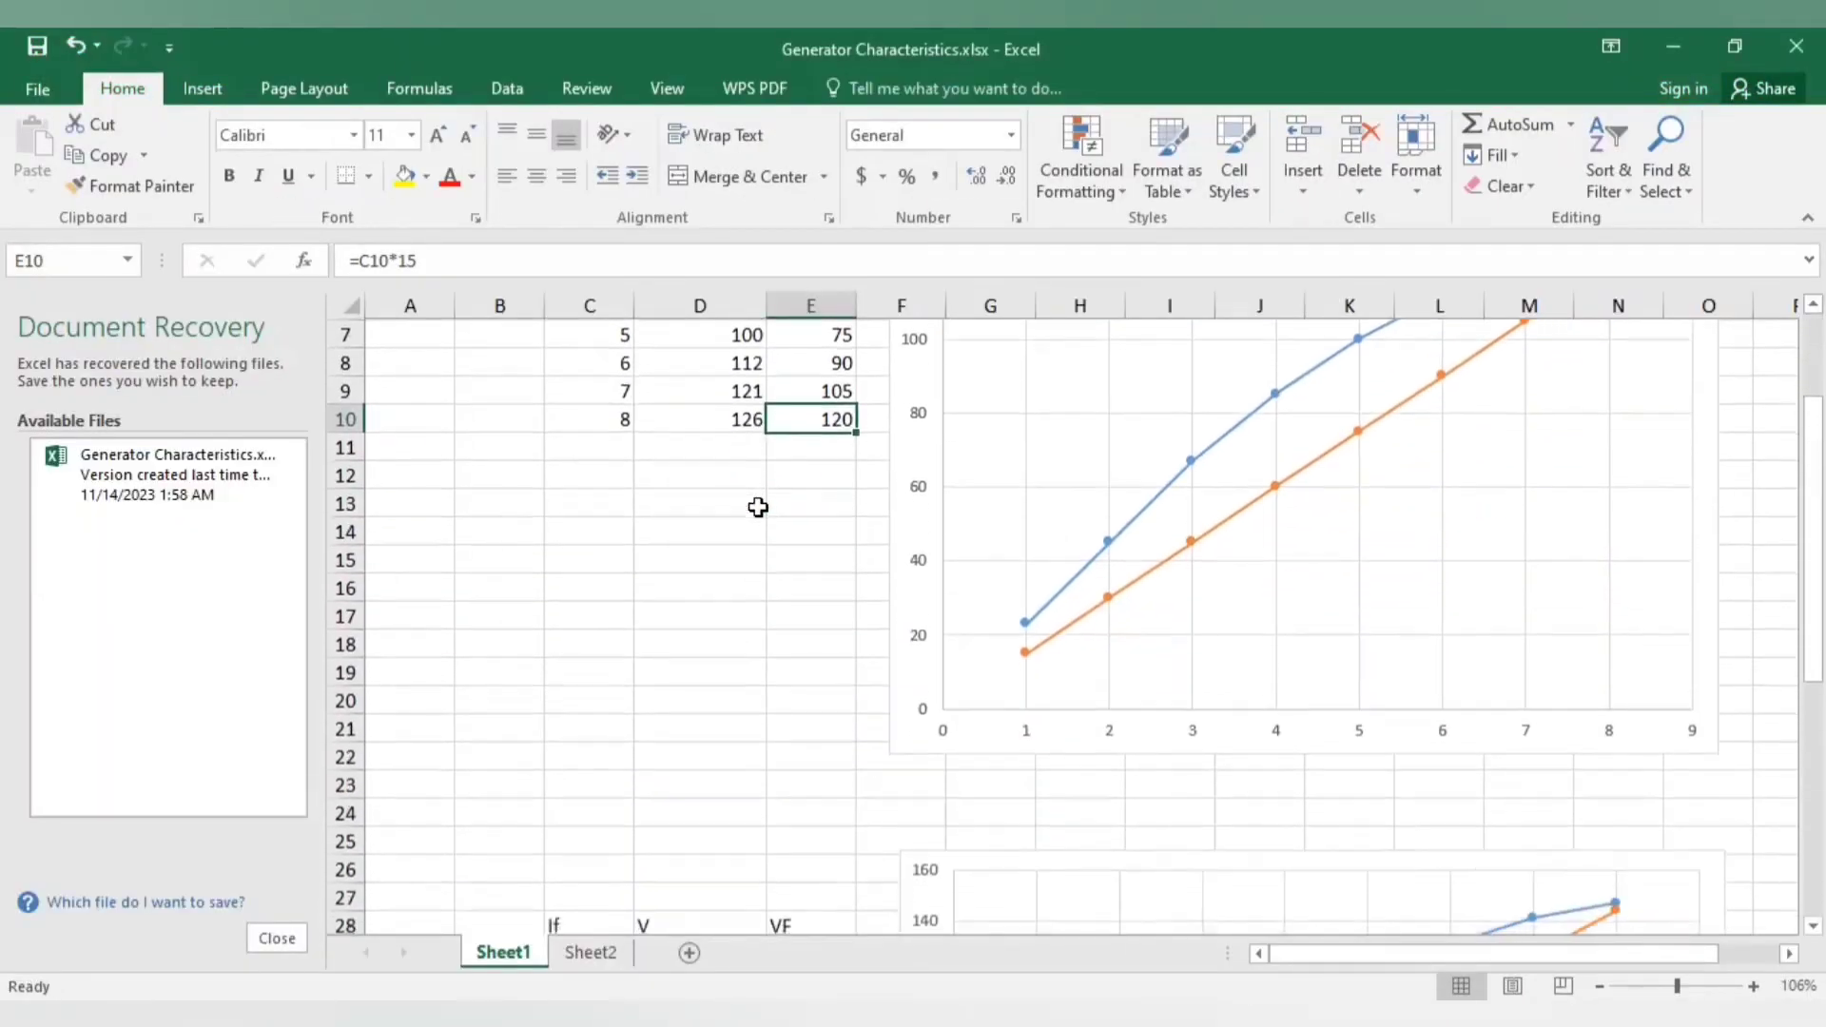
scroll(758, 506, "down", 1)
scroll(758, 507, "down", 1)
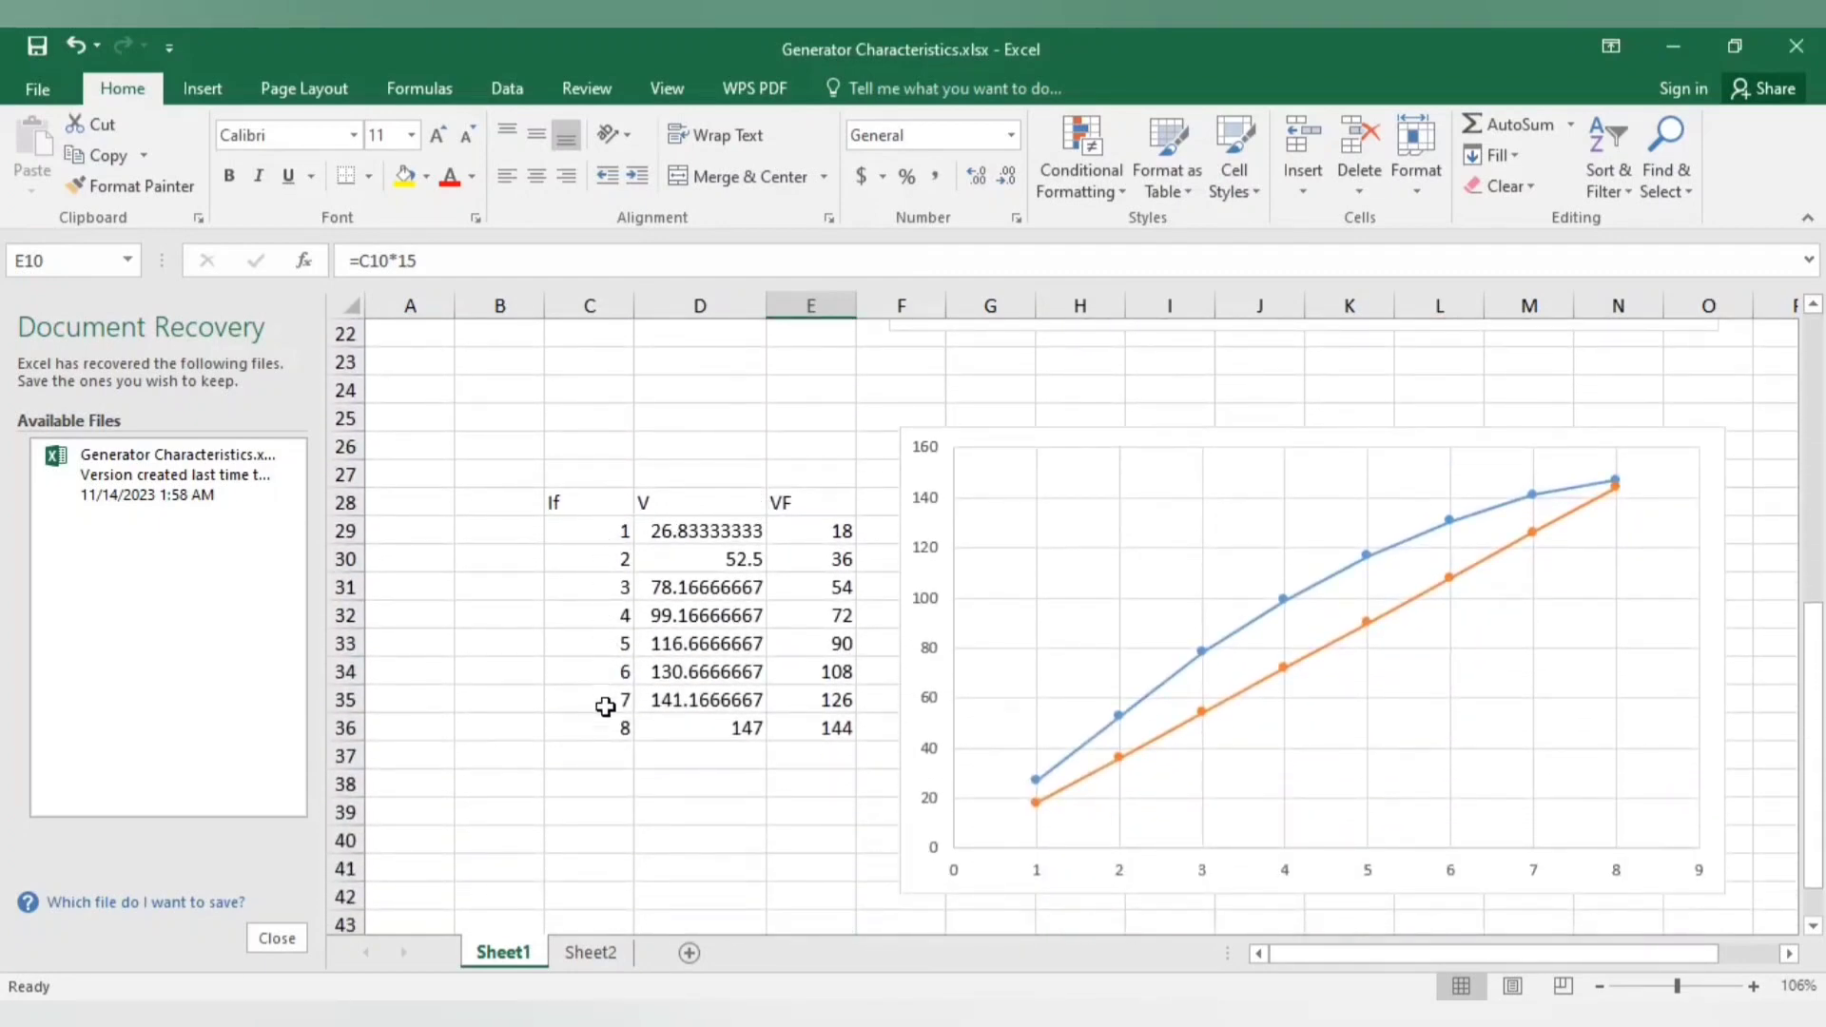
left_click(708, 528)
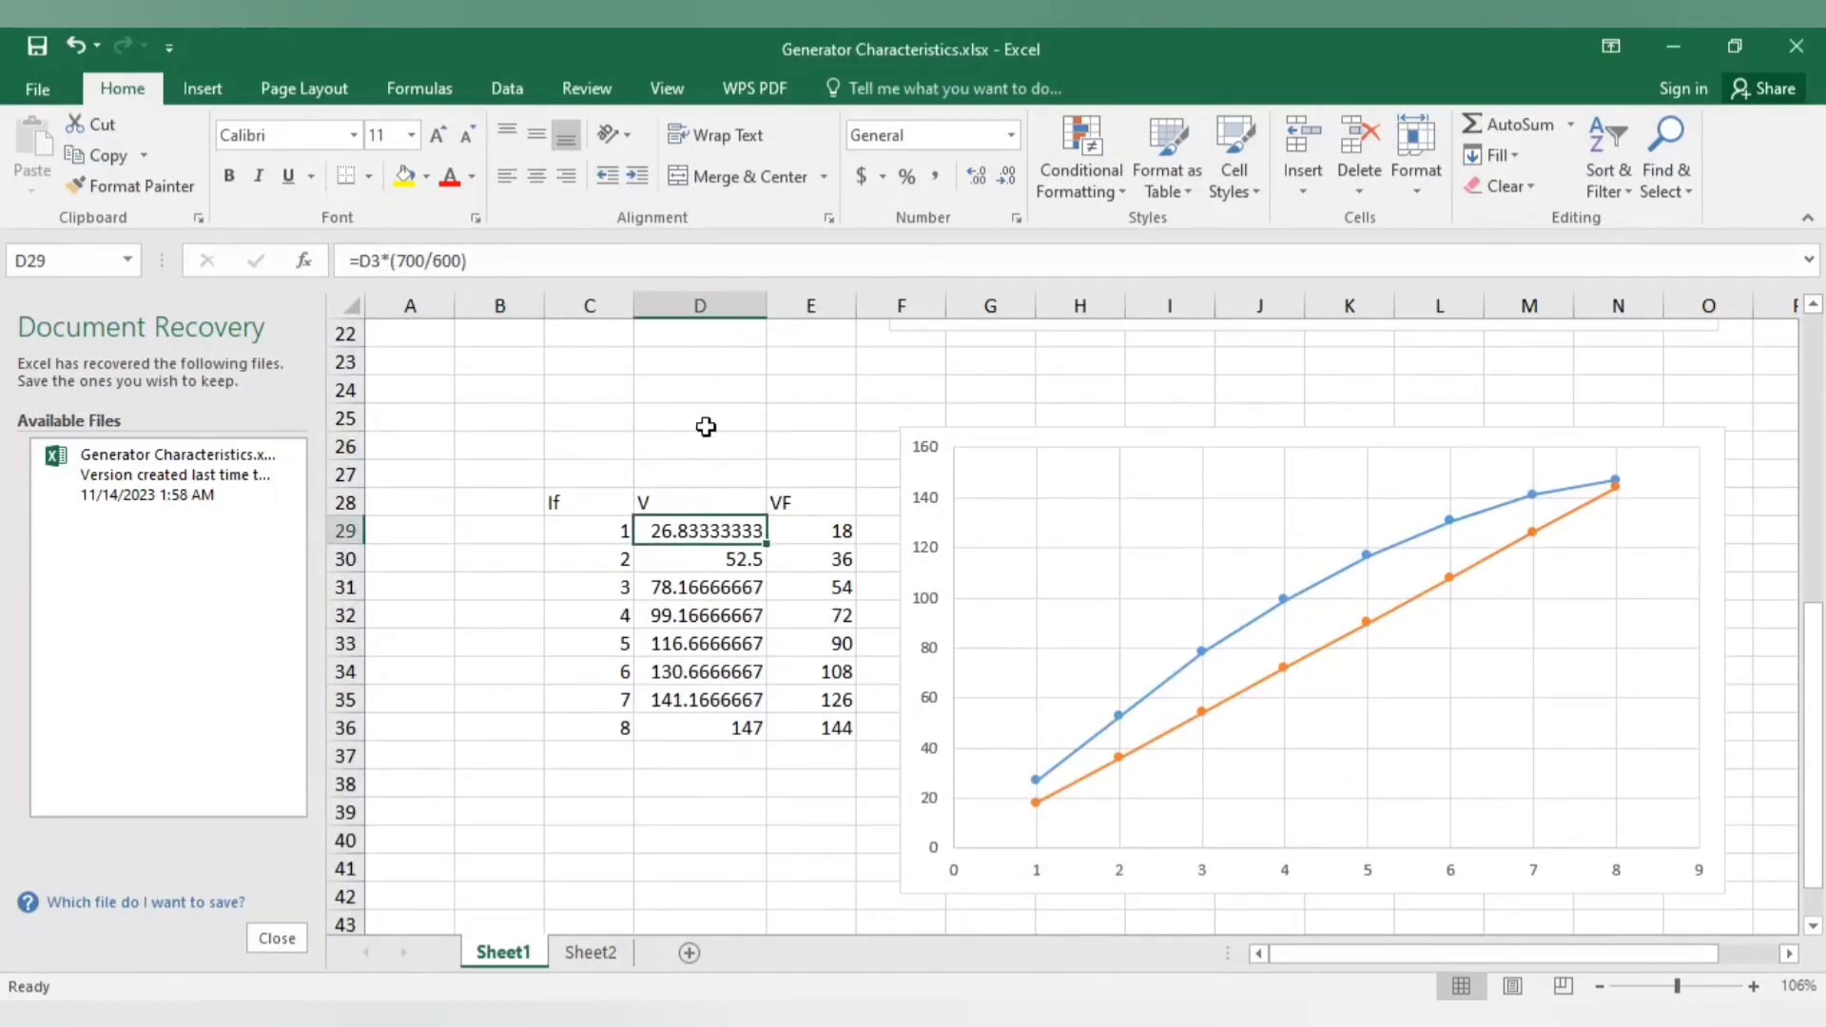
scroll(750, 485, "up", 5)
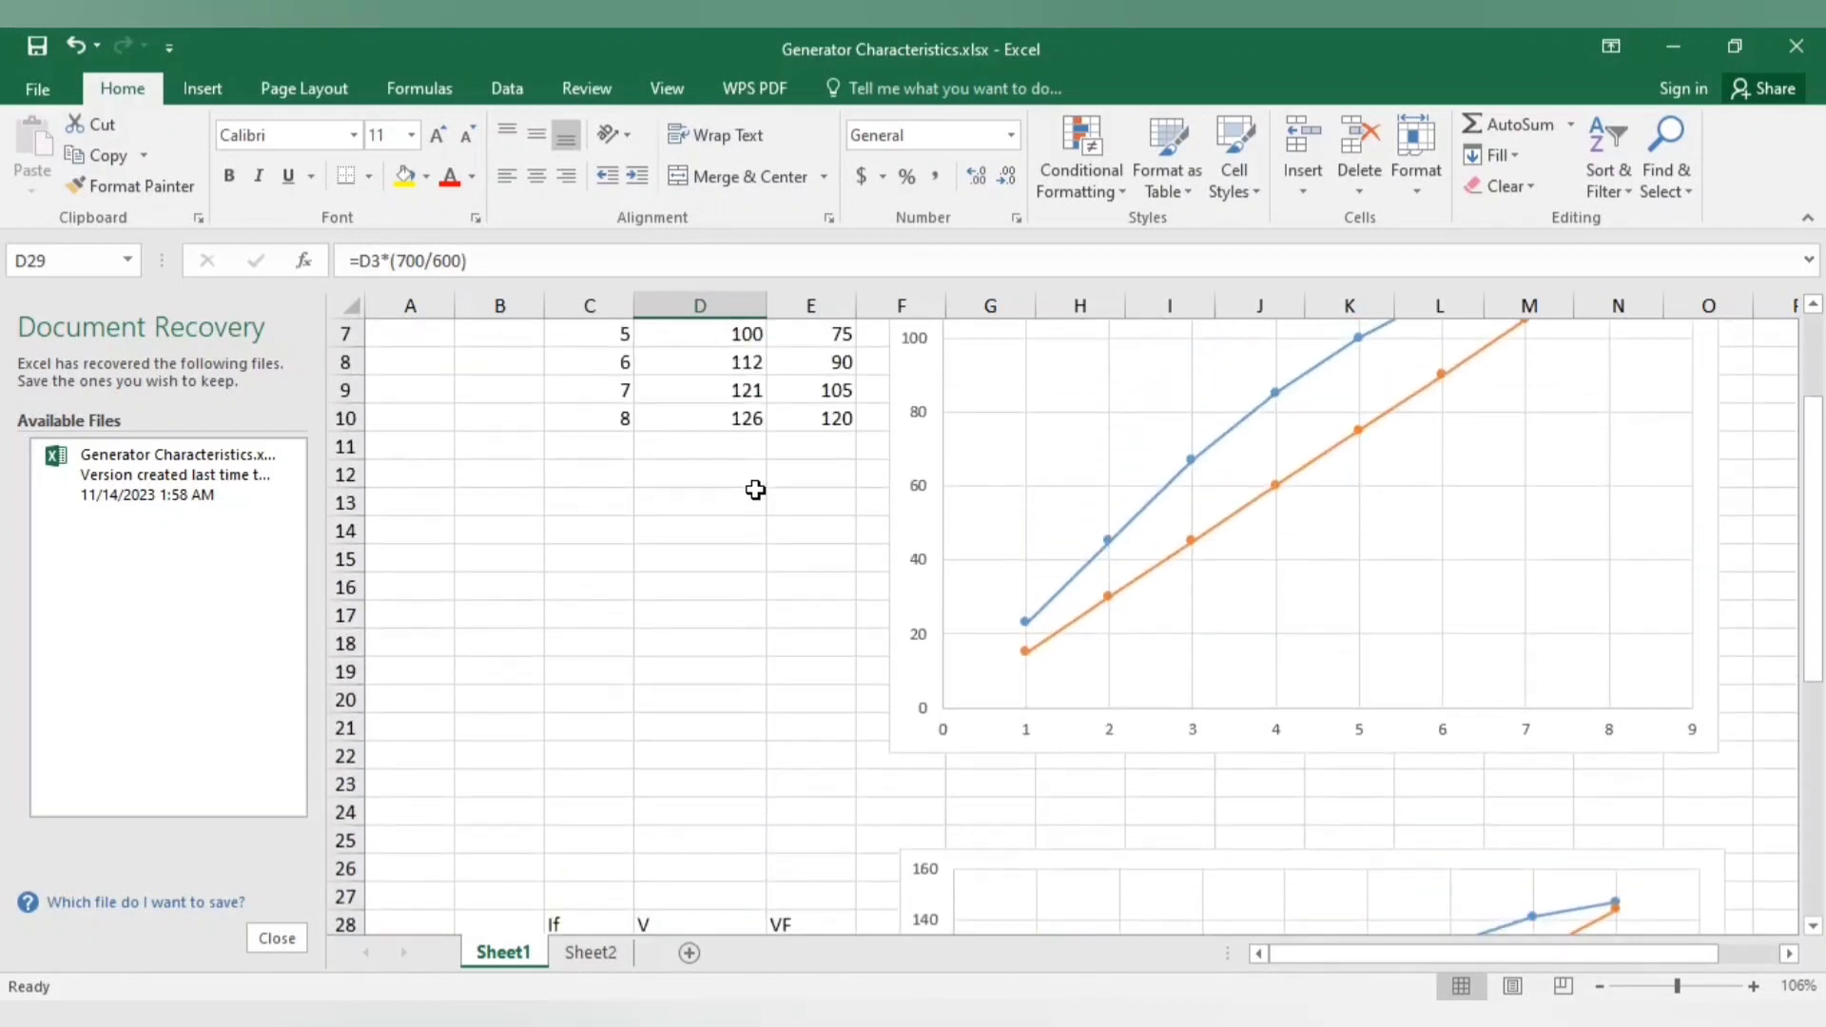
scroll(755, 490, "up", 2)
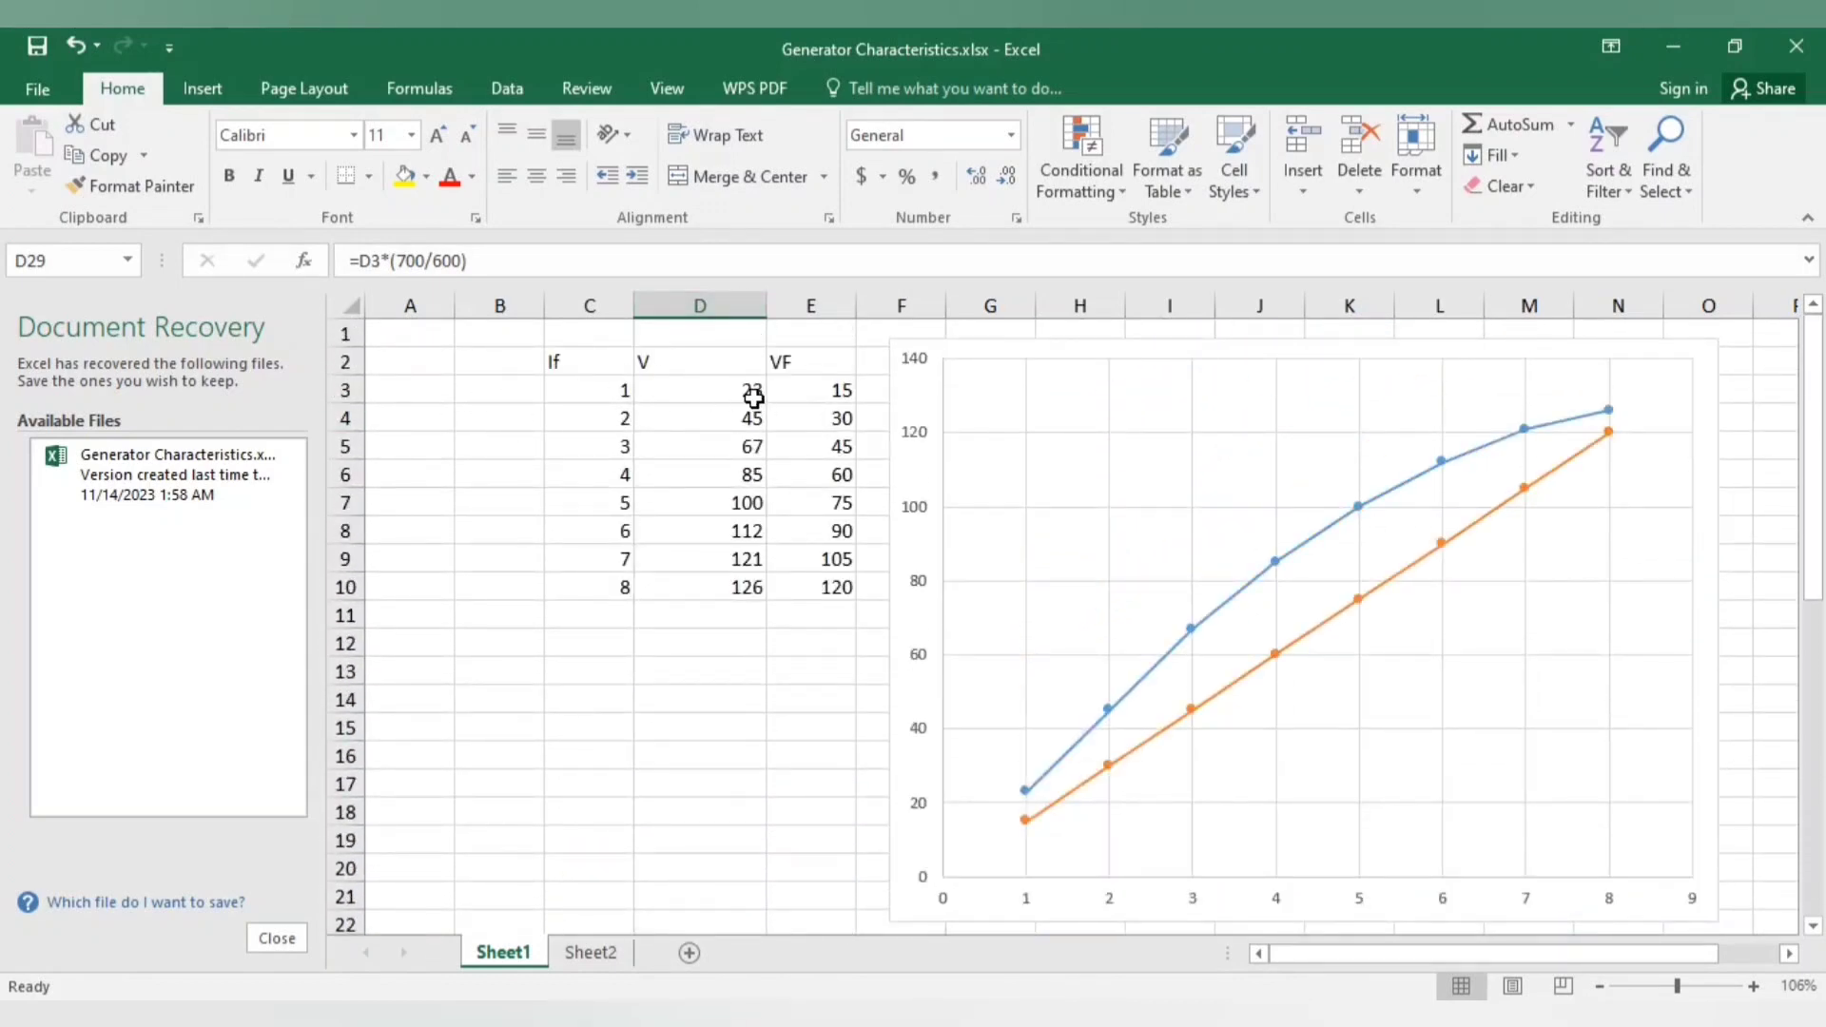
scroll(754, 399, "down", 6)
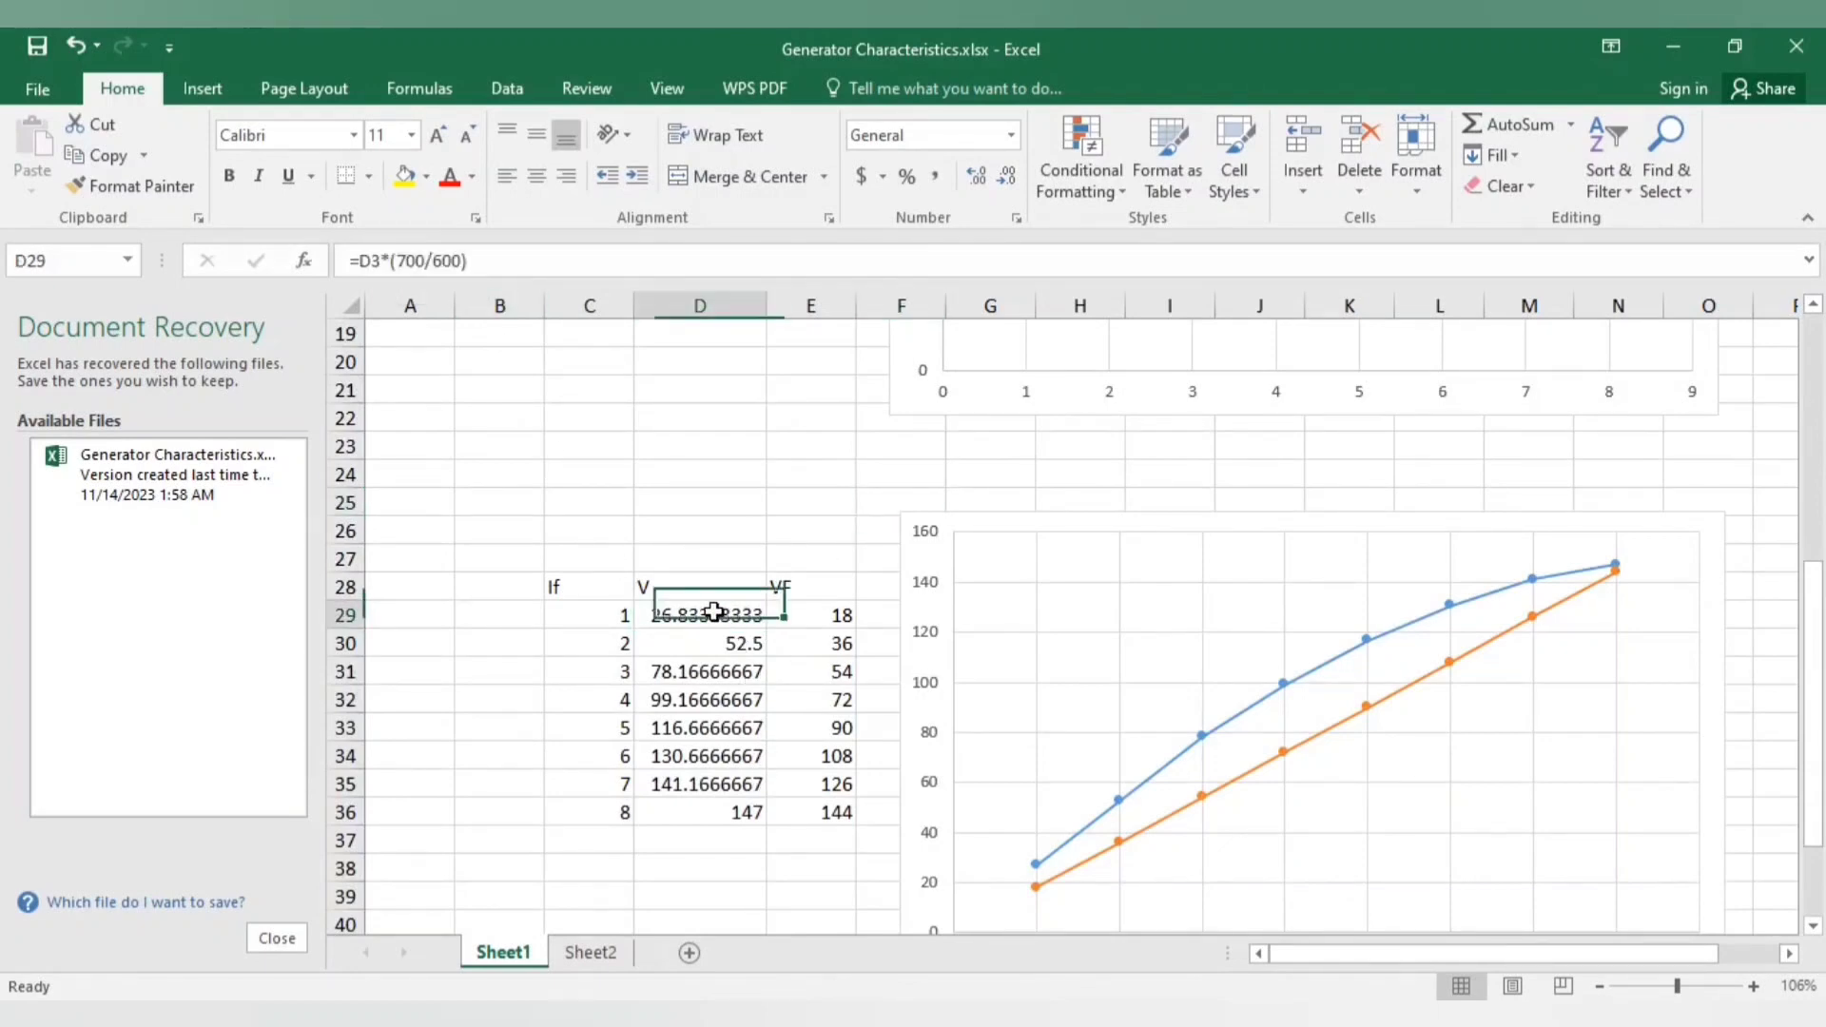
Check the speed-scaled voltage formulas down the rest of the V column in the second table
key("ctrl+c")
left_click(737, 645)
key("Return")
left_click(732, 675)
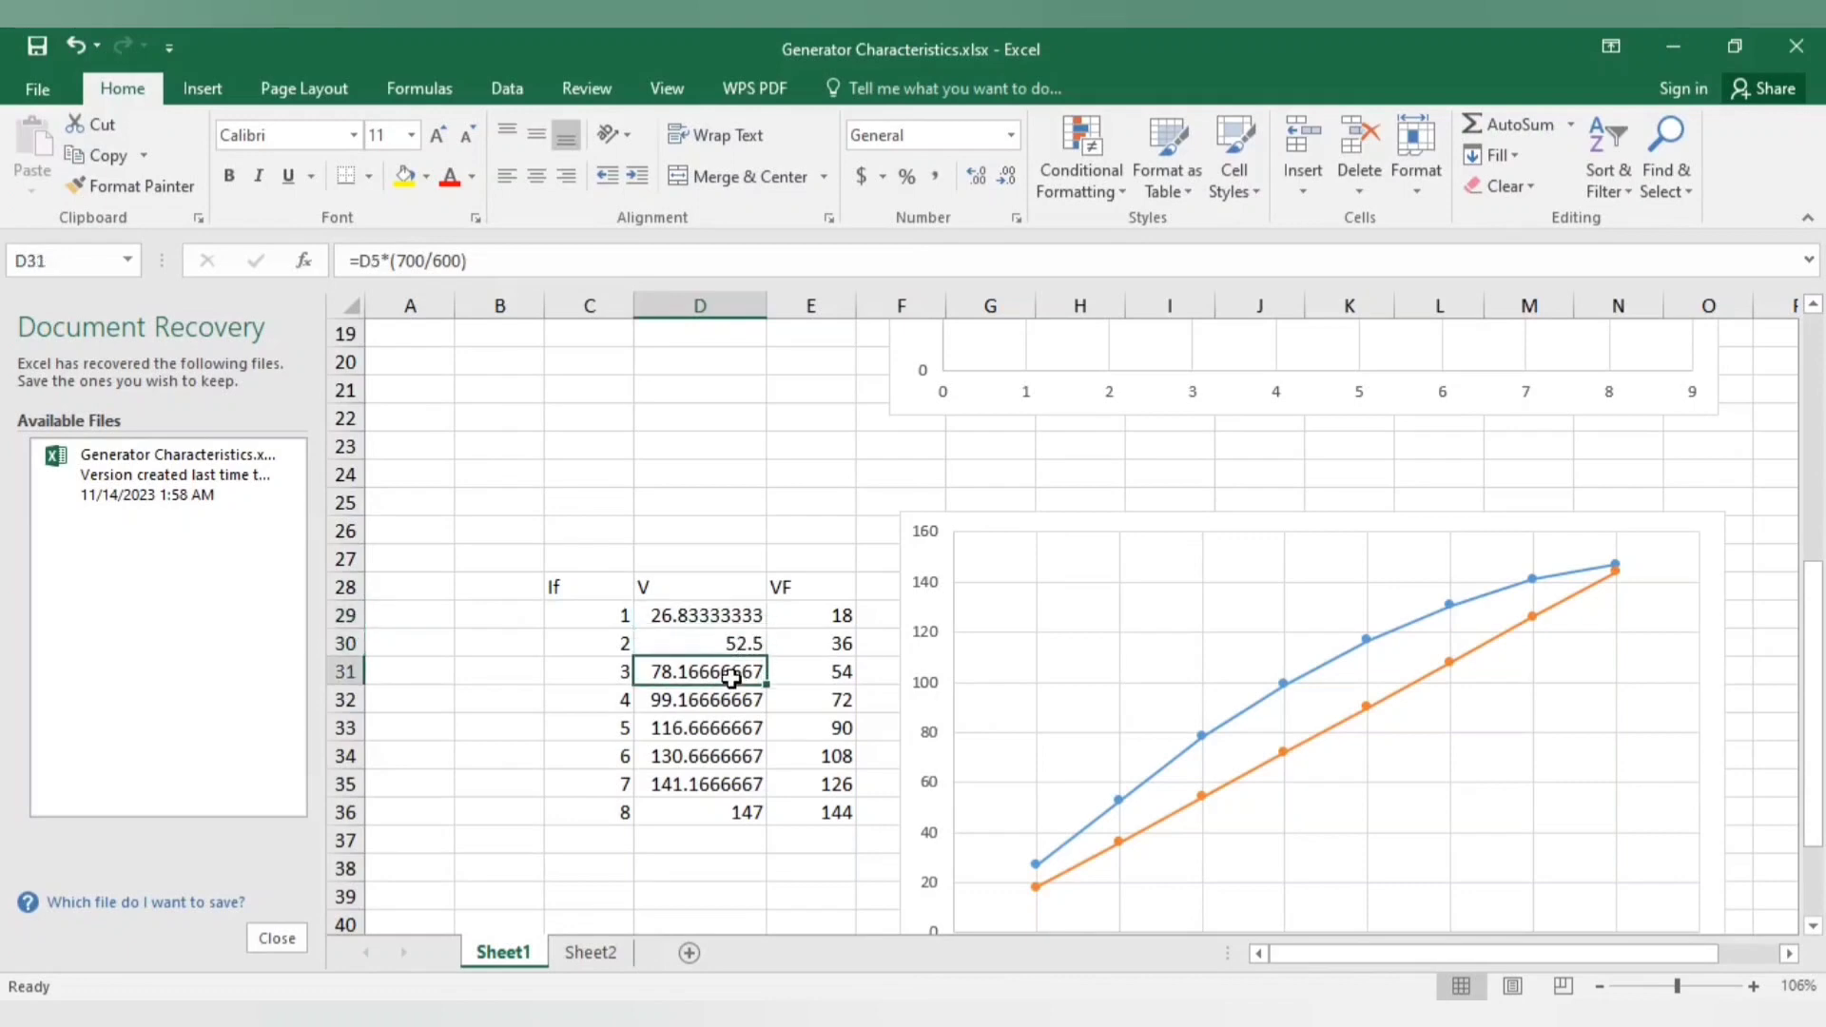
left_click(731, 699)
left_click(730, 730)
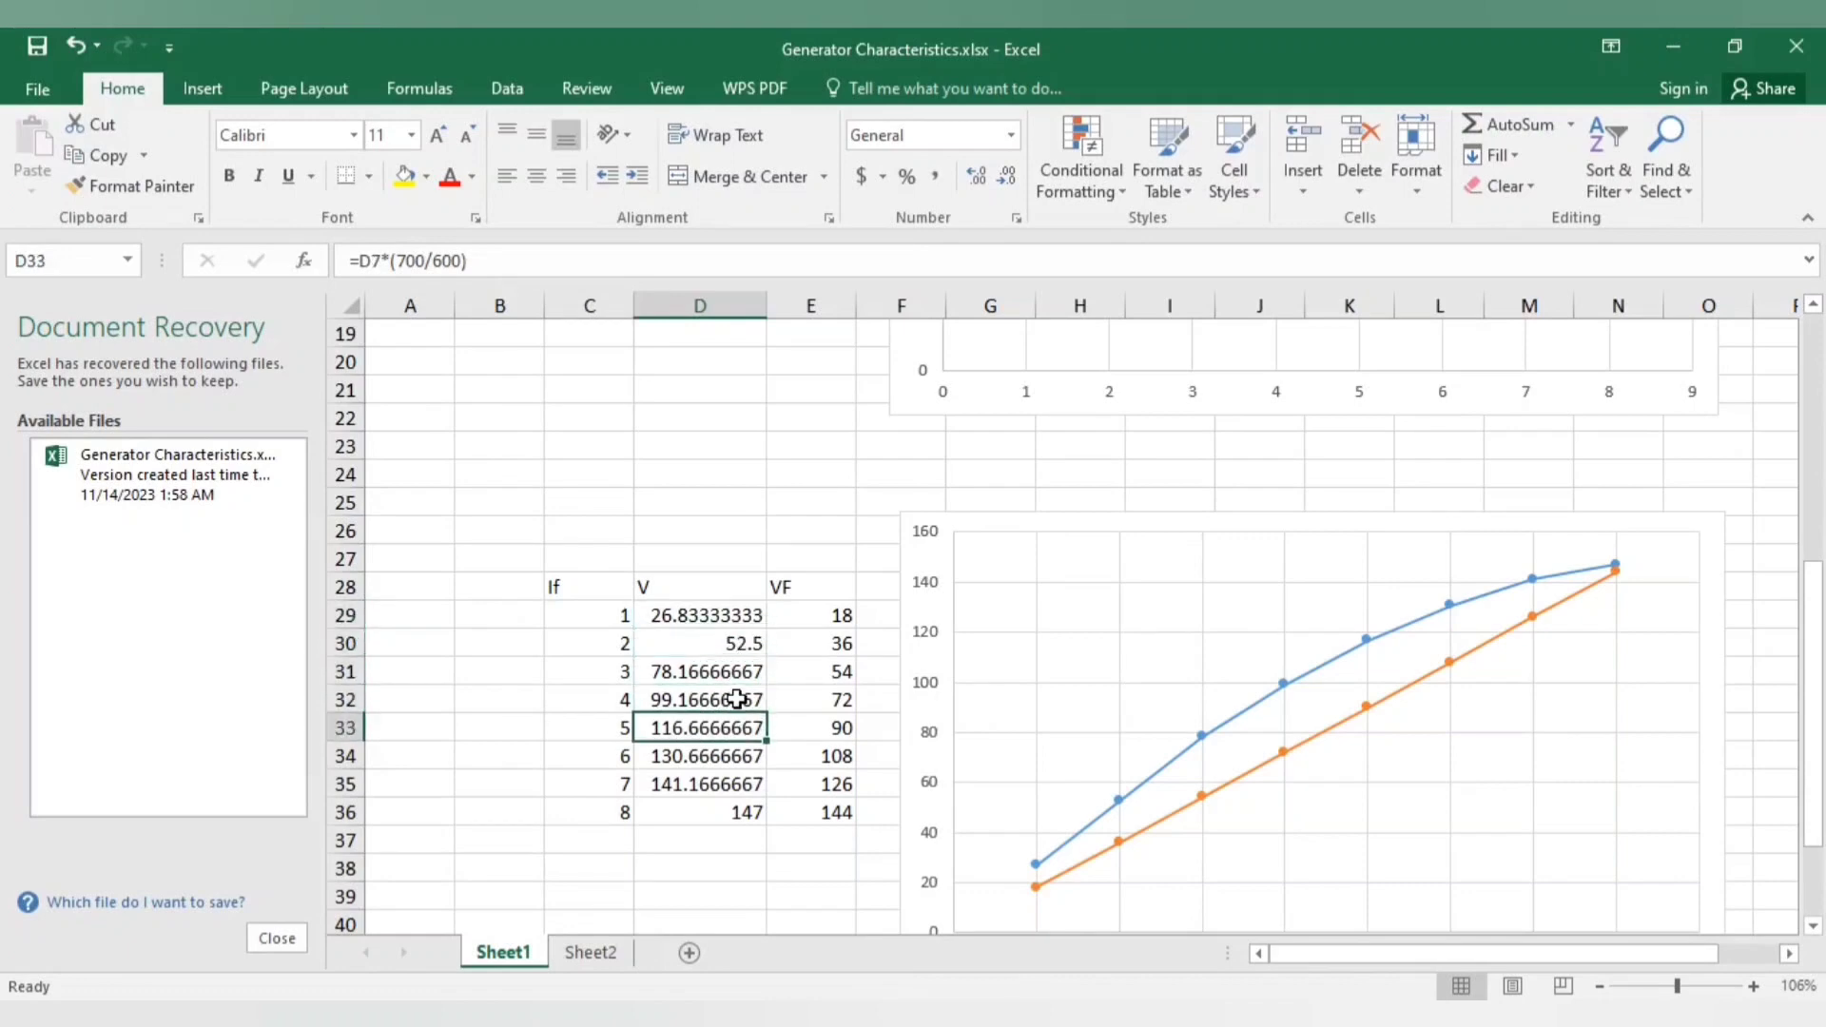
left_click(736, 785)
left_click(738, 840)
Compare the two tables and charts, check part (b) of the problem in PowerPoint, and return to Excel
scroll(751, 542, "up", 5)
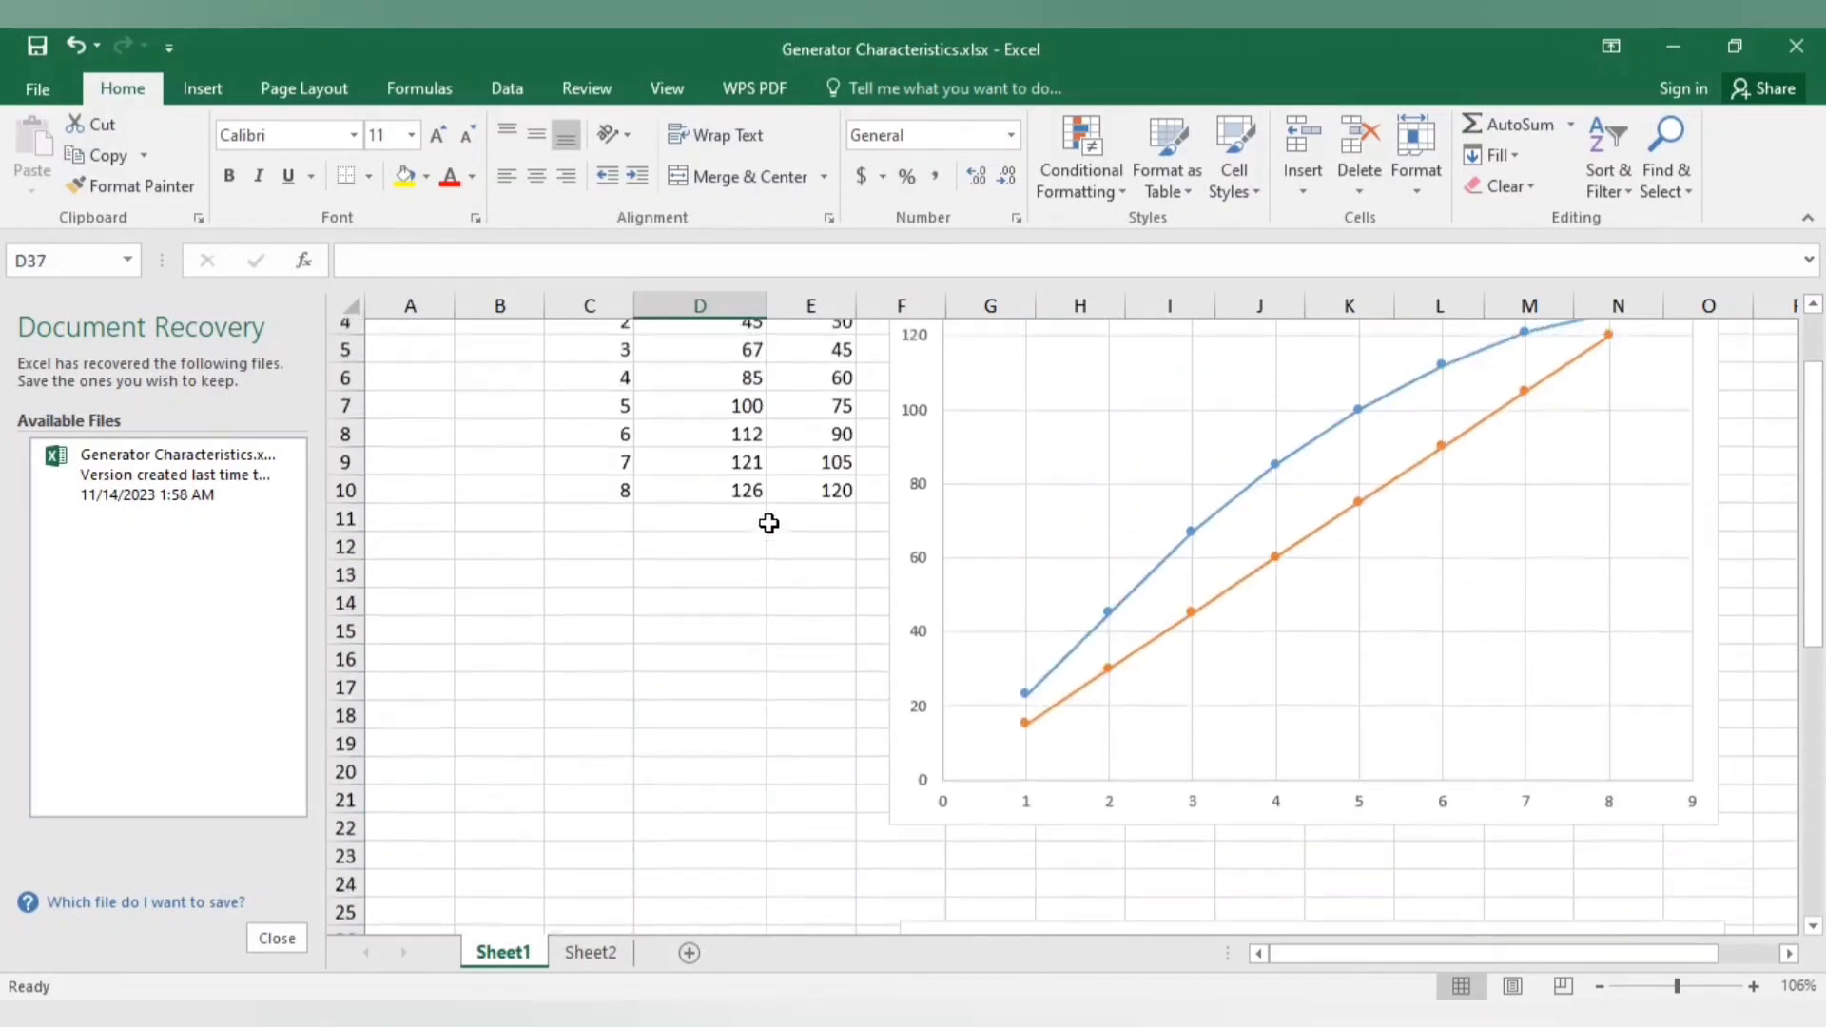
scroll(765, 481, "down", 1)
scroll(734, 634, "down", 5)
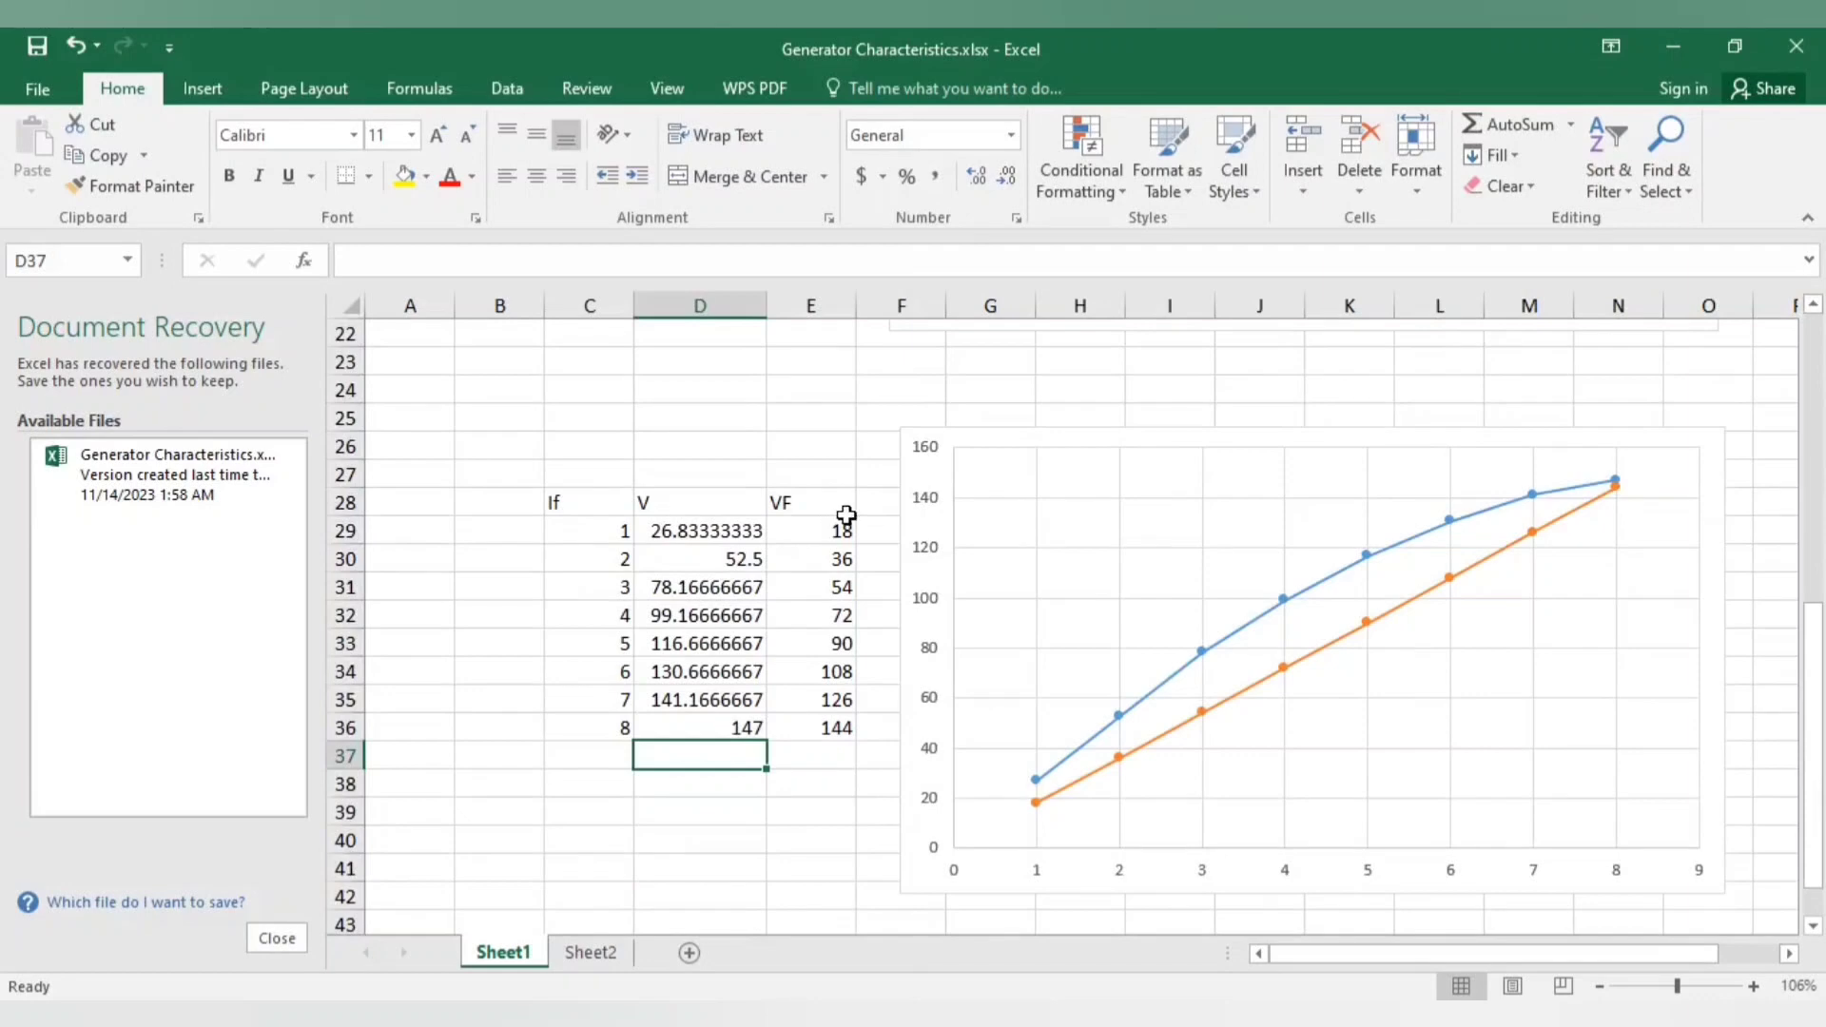
key("alt+Tab")
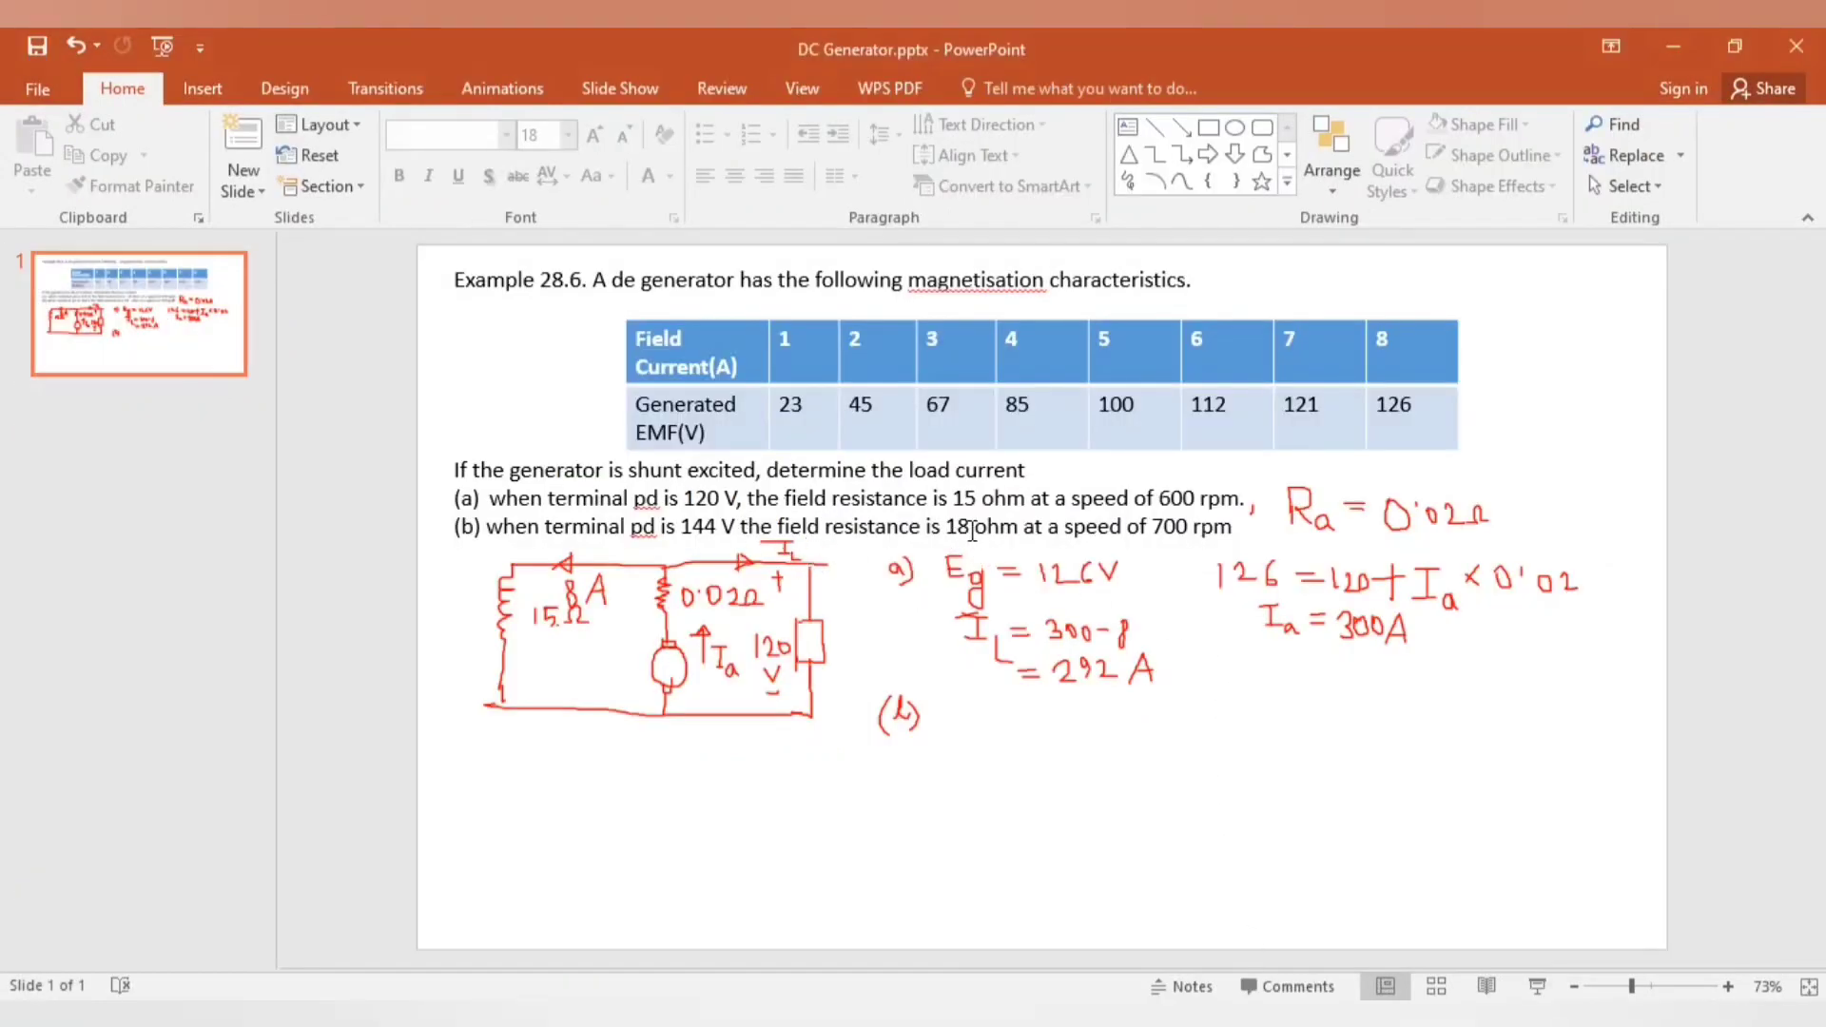
key("alt+Tab")
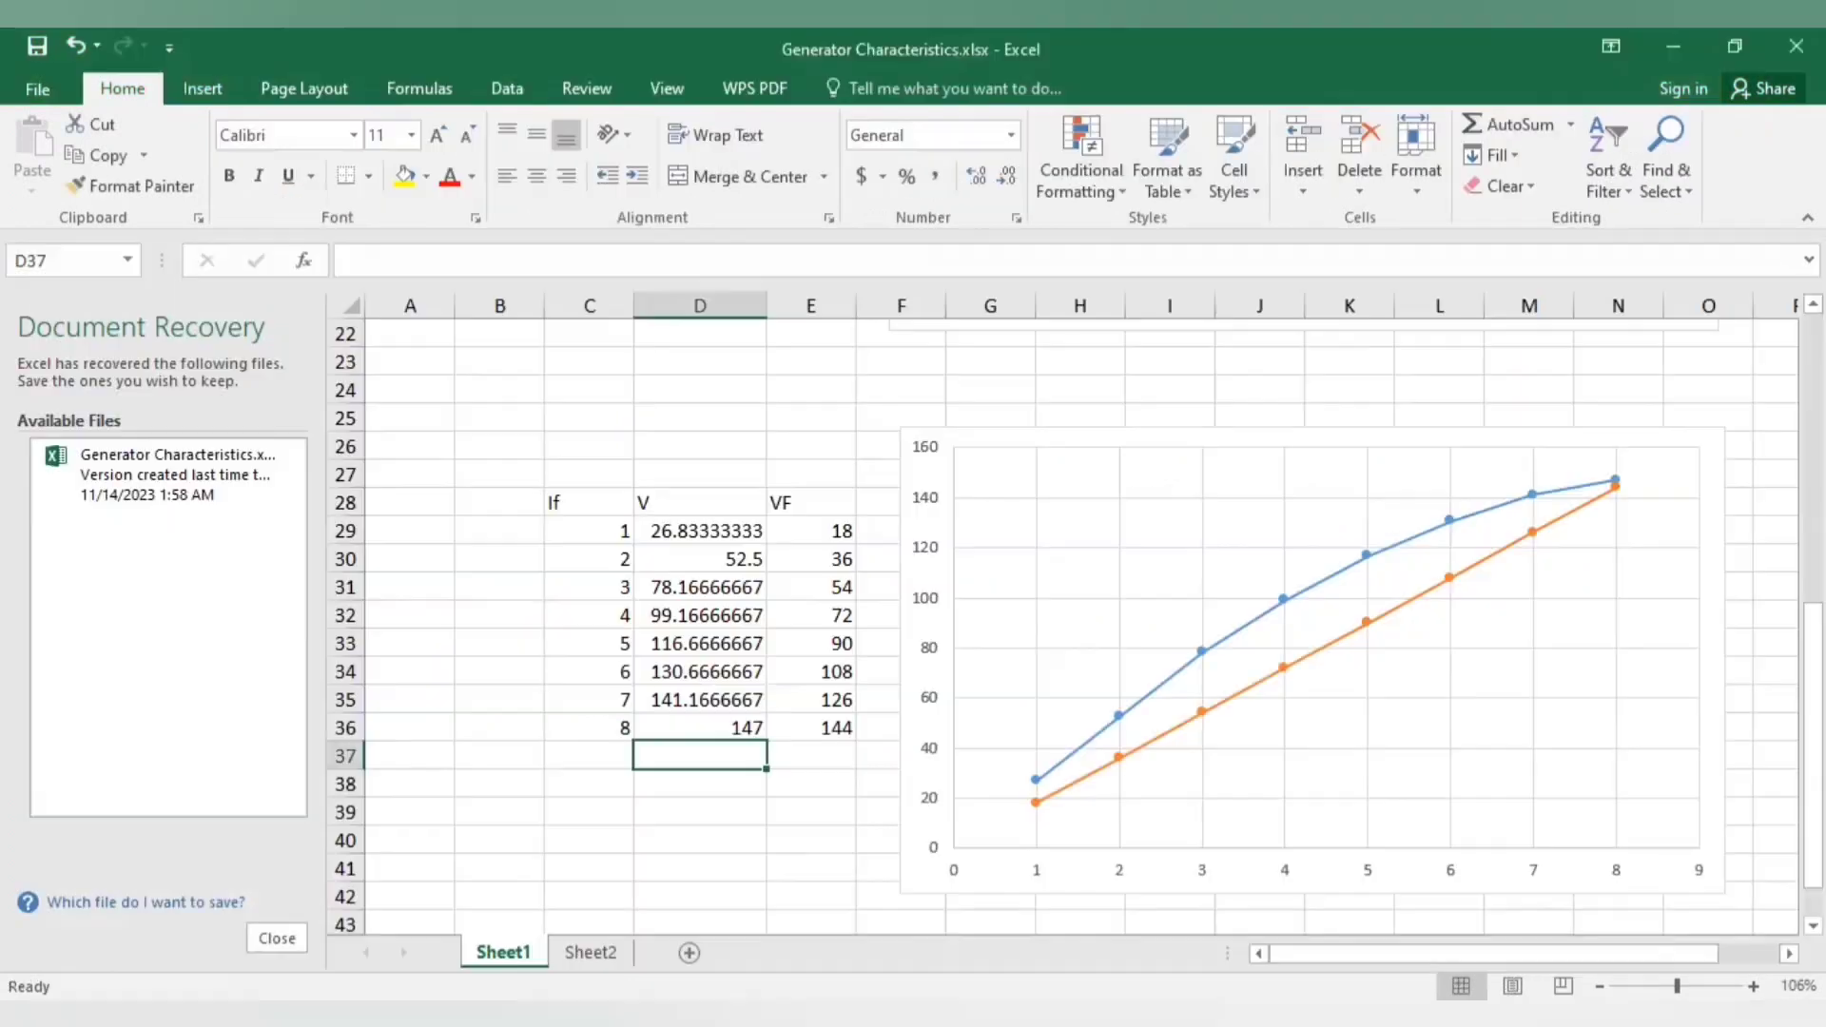
Inspect the VF formula in E29 of the second table, and switch to PowerPoint to start the slide show
left_click(841, 529)
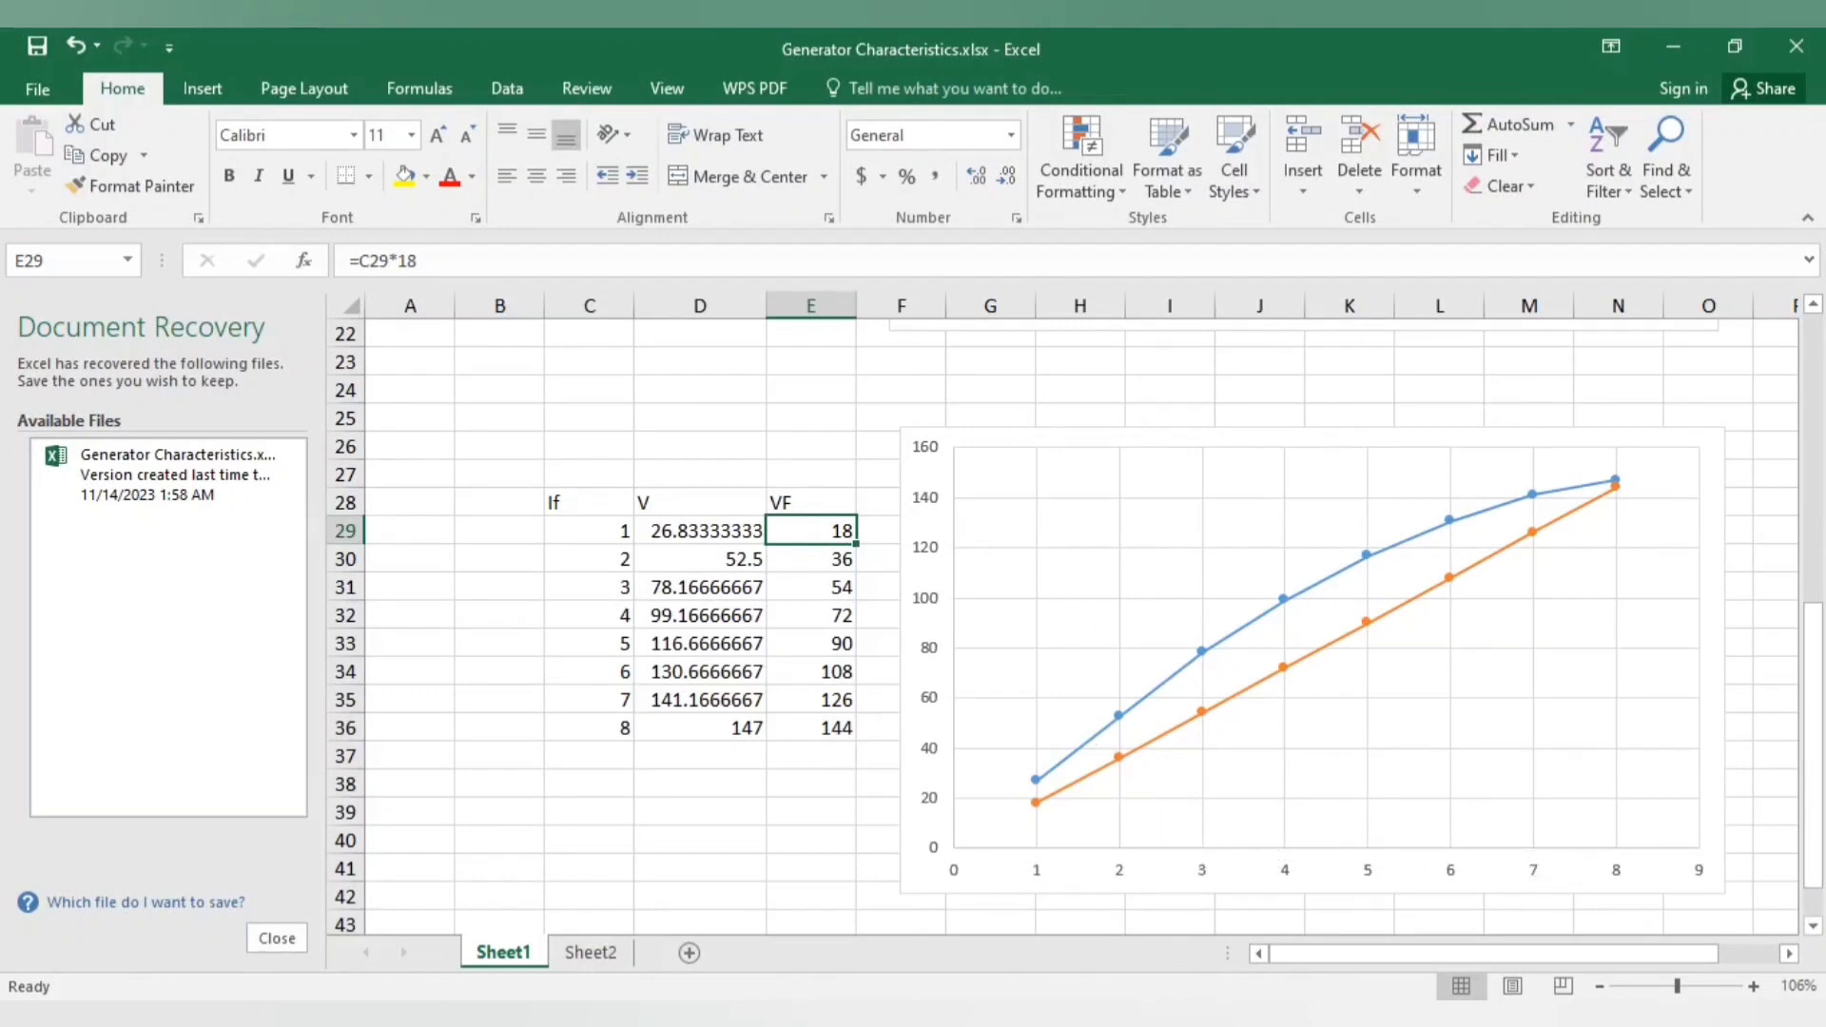
mouse_move(1237, 1014)
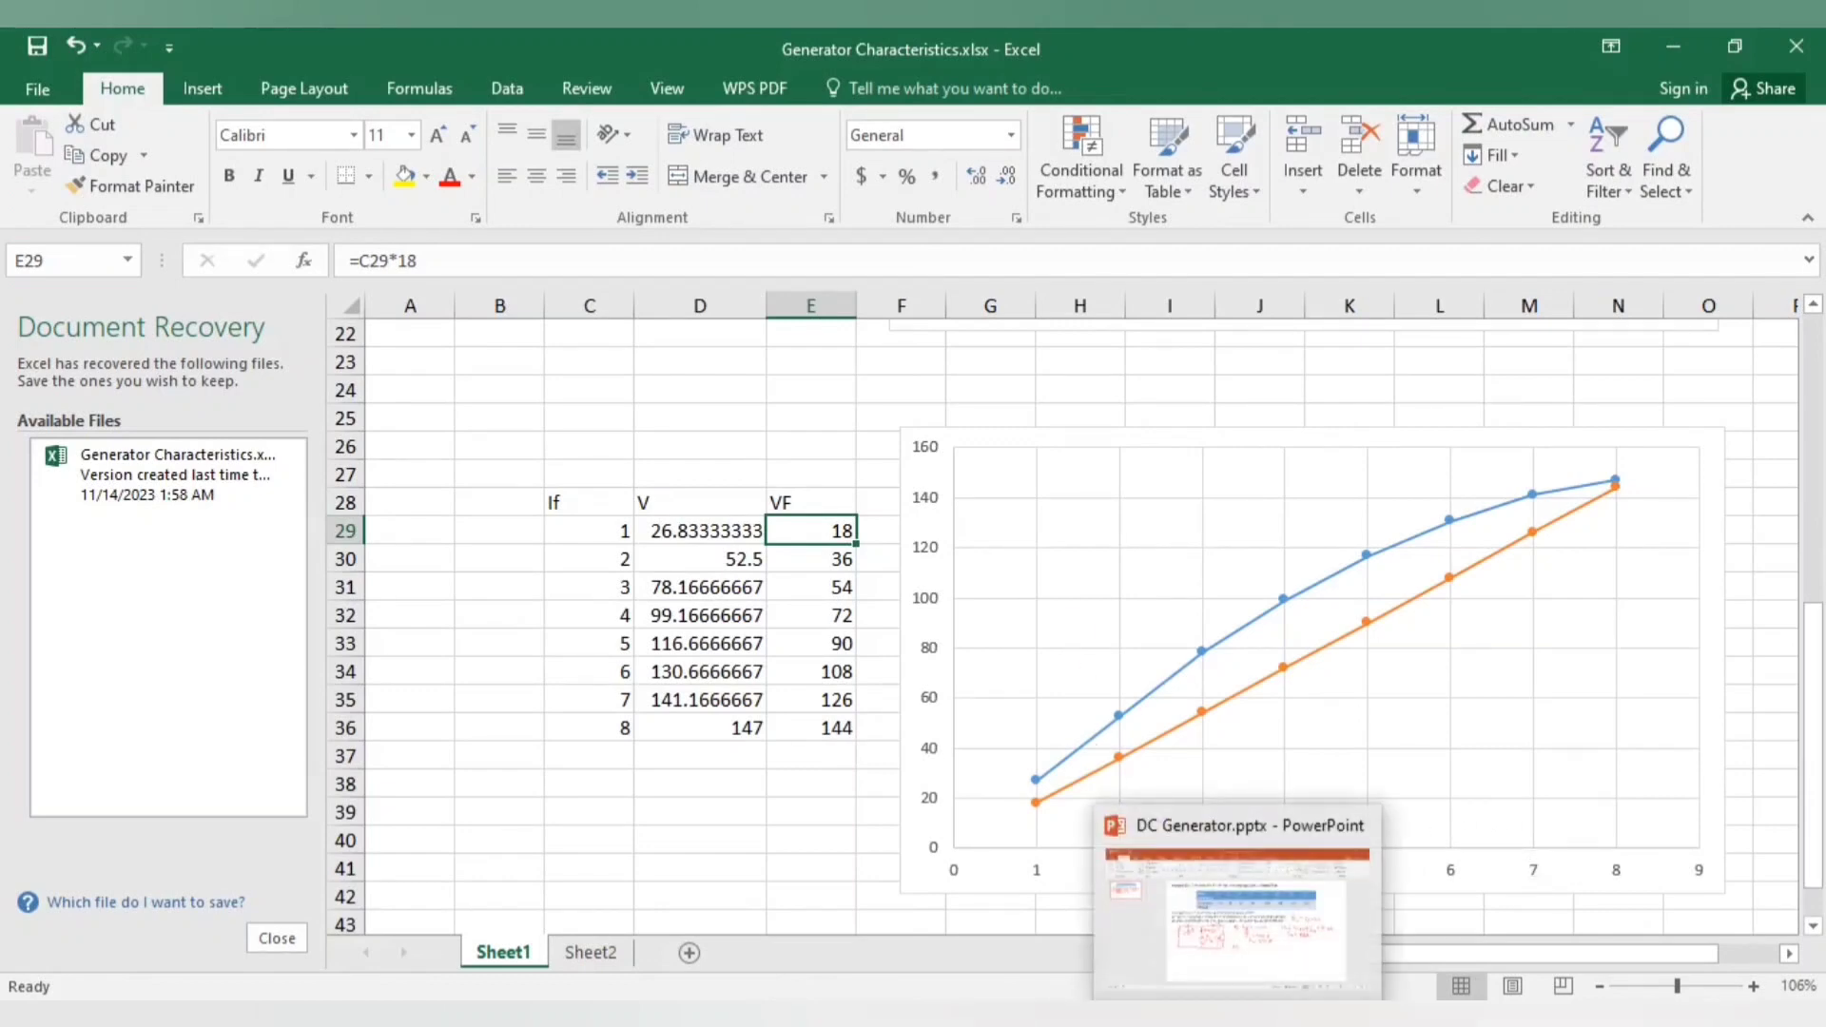
left_click(1257, 925)
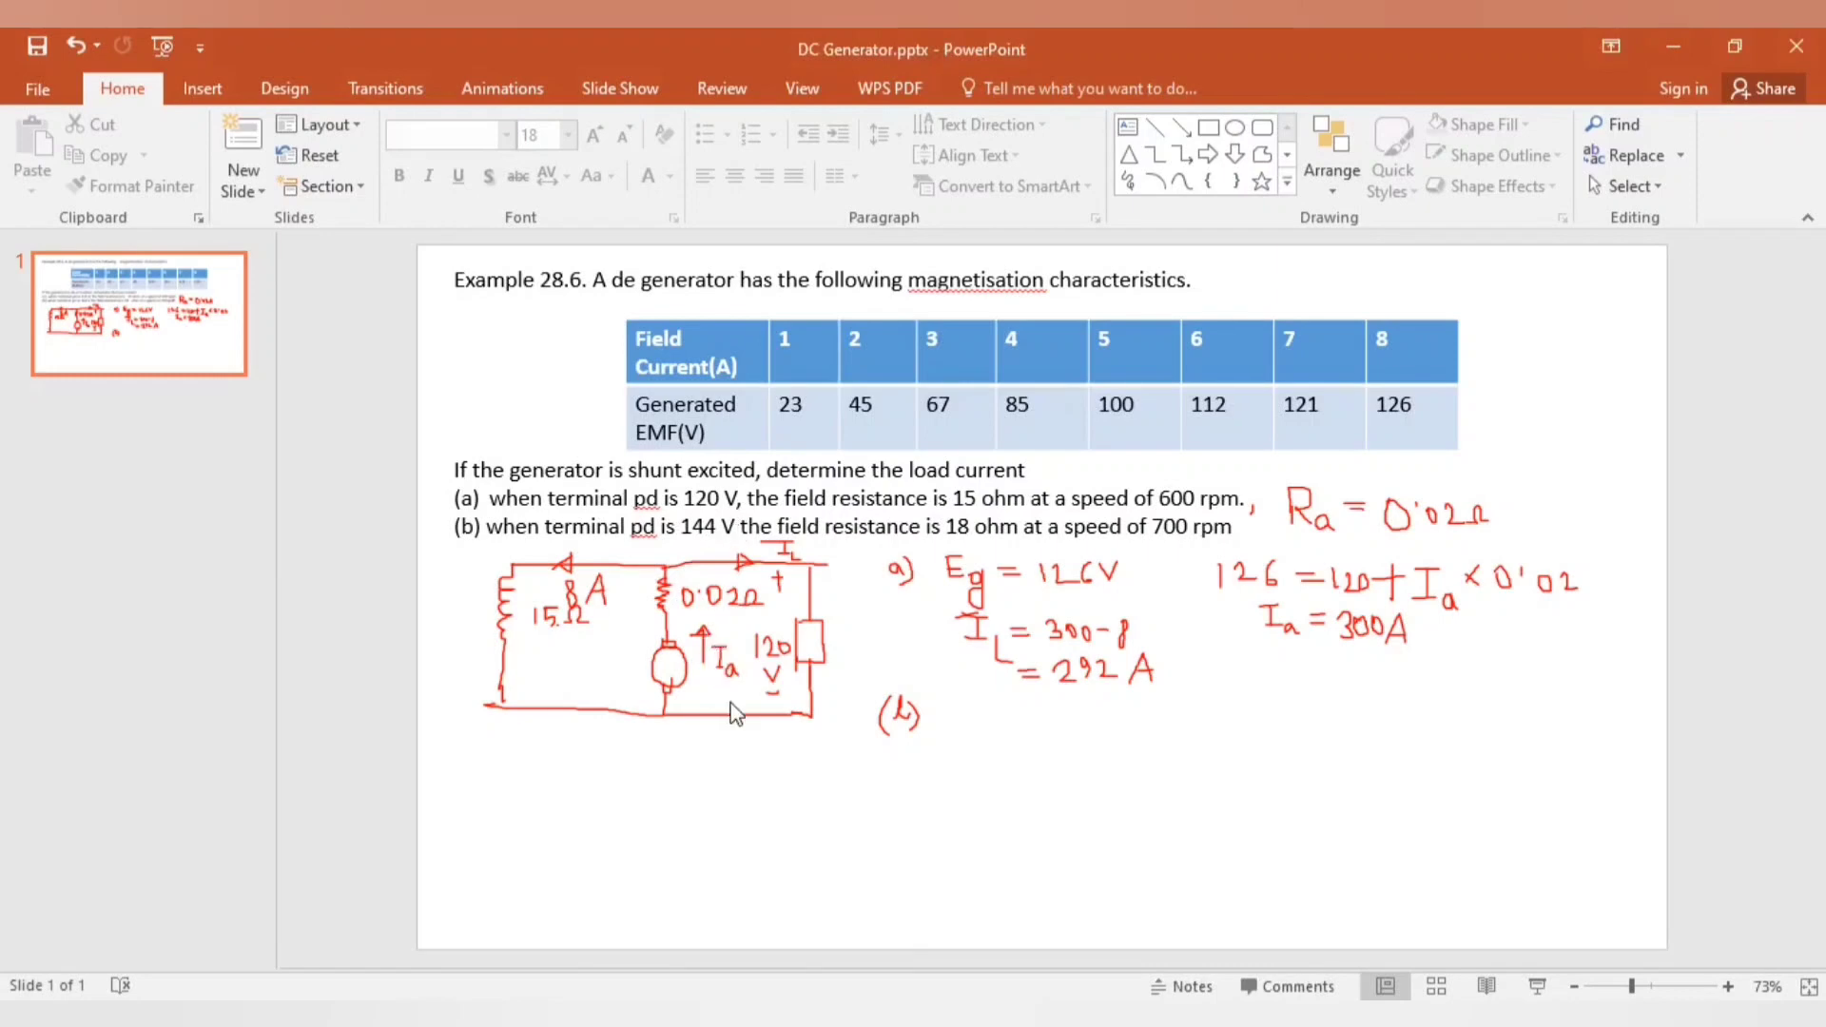
left_click(167, 42)
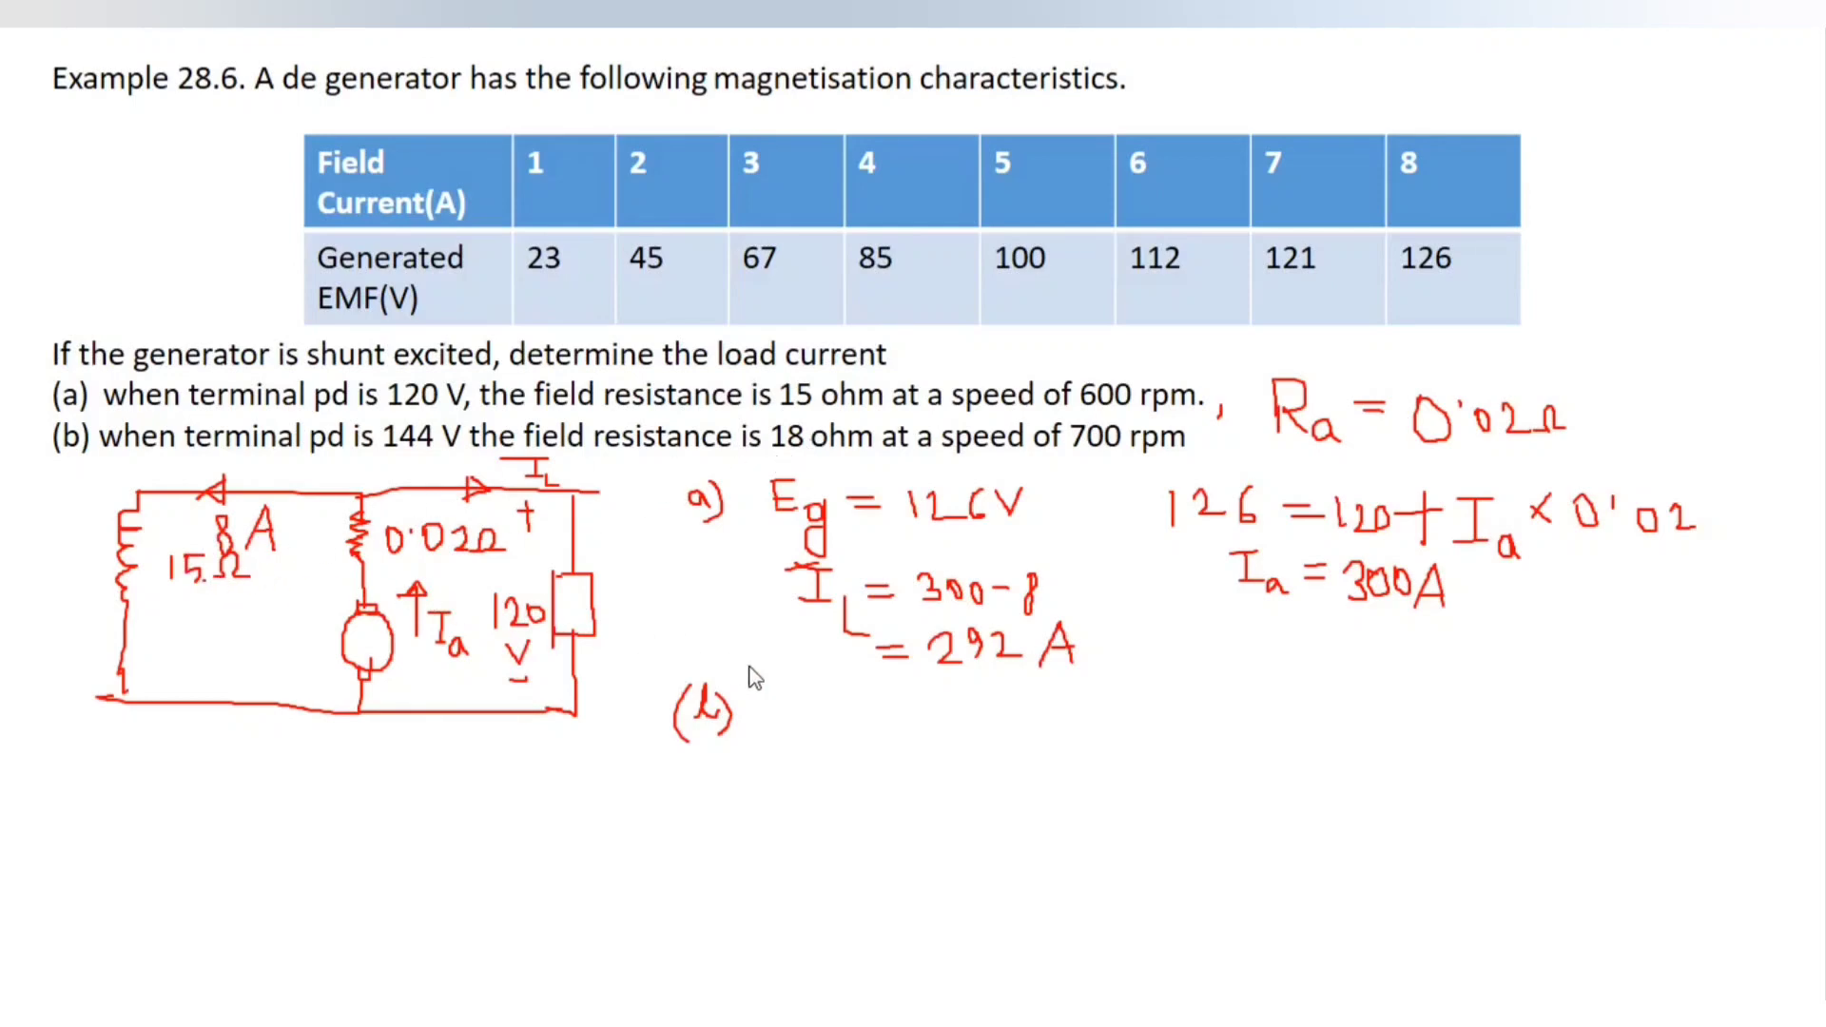
With the slide show pen, write the field current calculation "If' = 144/18 = 8A" beside the (b) label
right_click(785, 734)
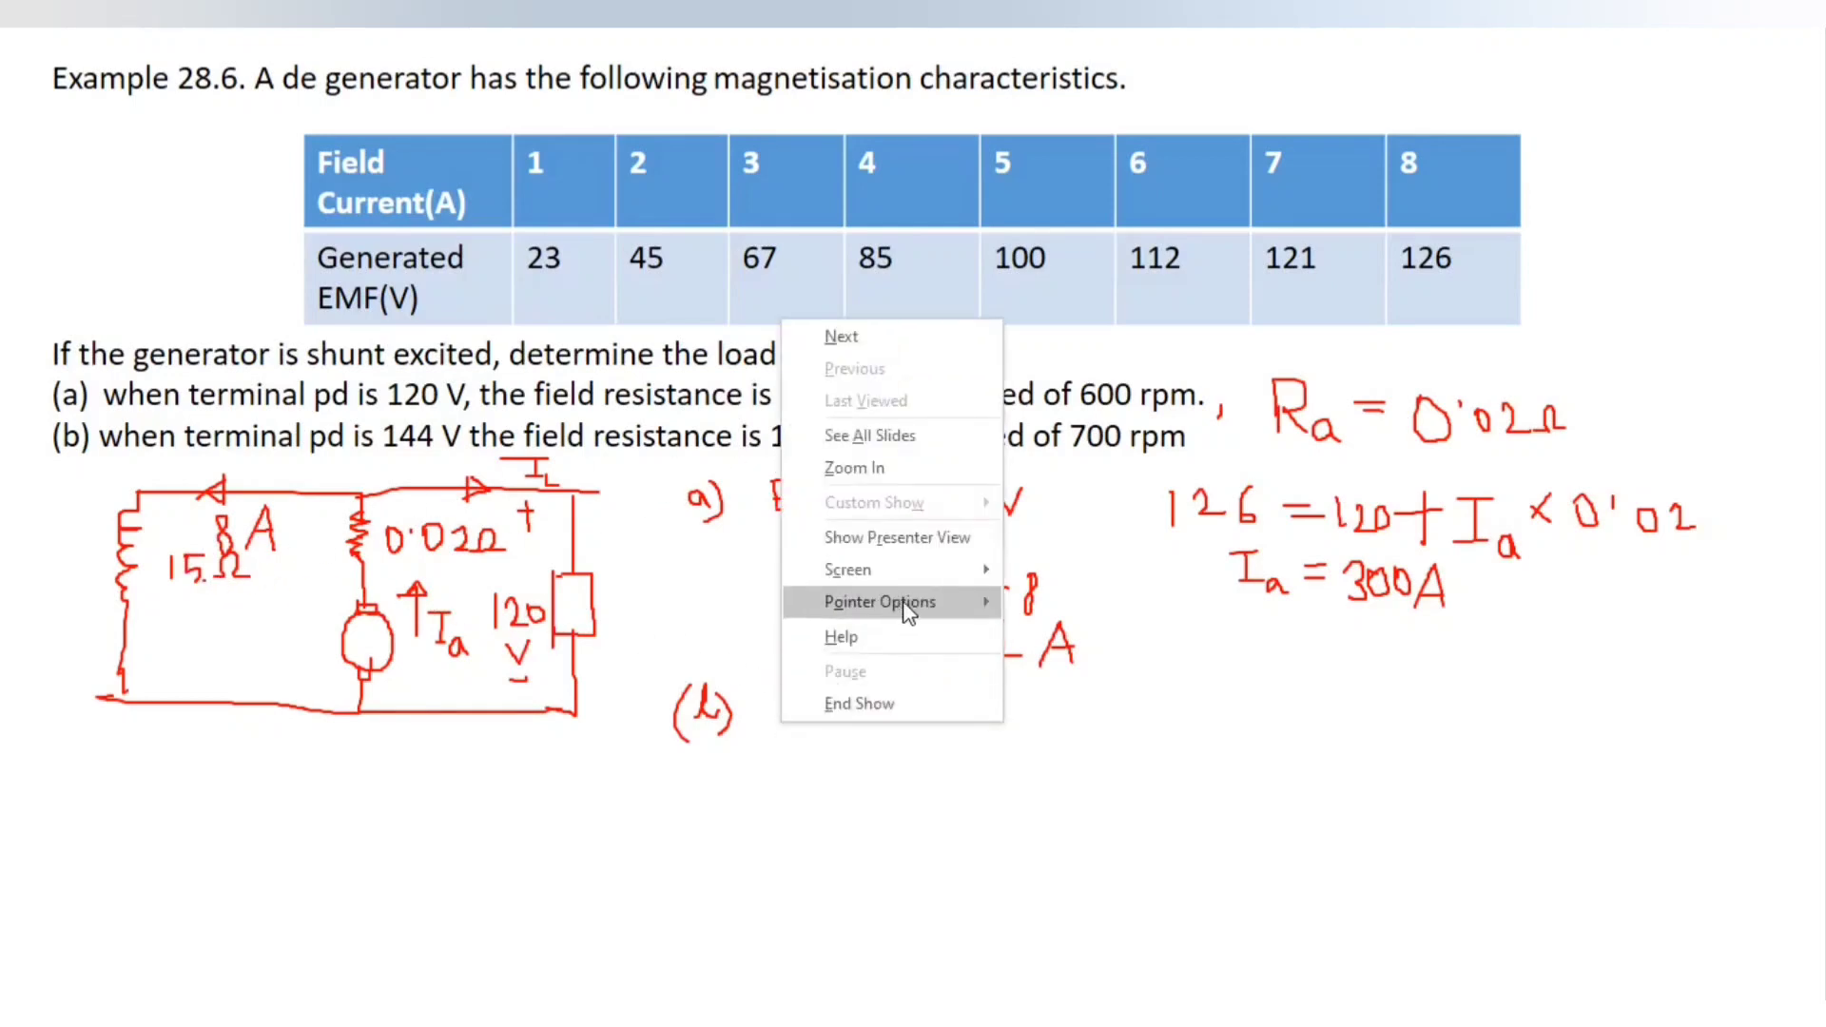
mouse_move(913, 601)
left_click(1084, 601)
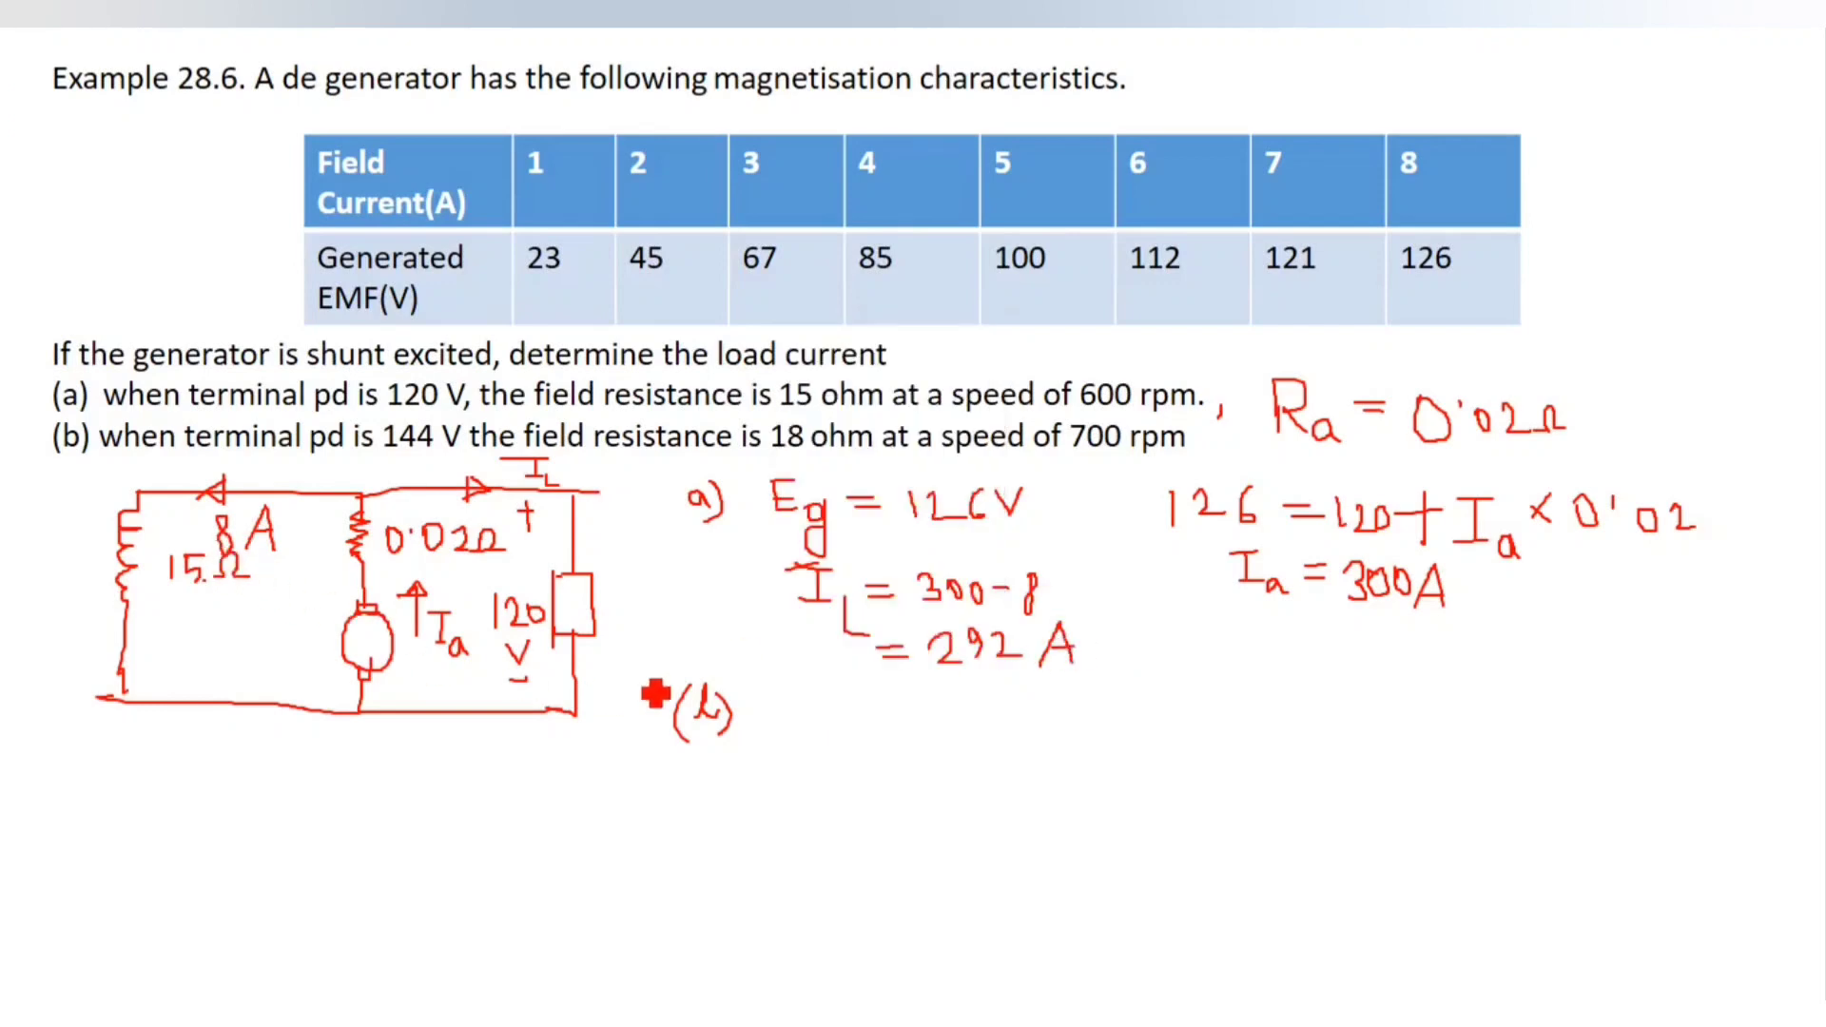
mouse_move(786, 708)
left_mouse_down()
mouse_move(810, 707)
mouse_move(830, 778)
mouse_move(858, 707)
mouse_move(908, 747)
left_mouse_up()
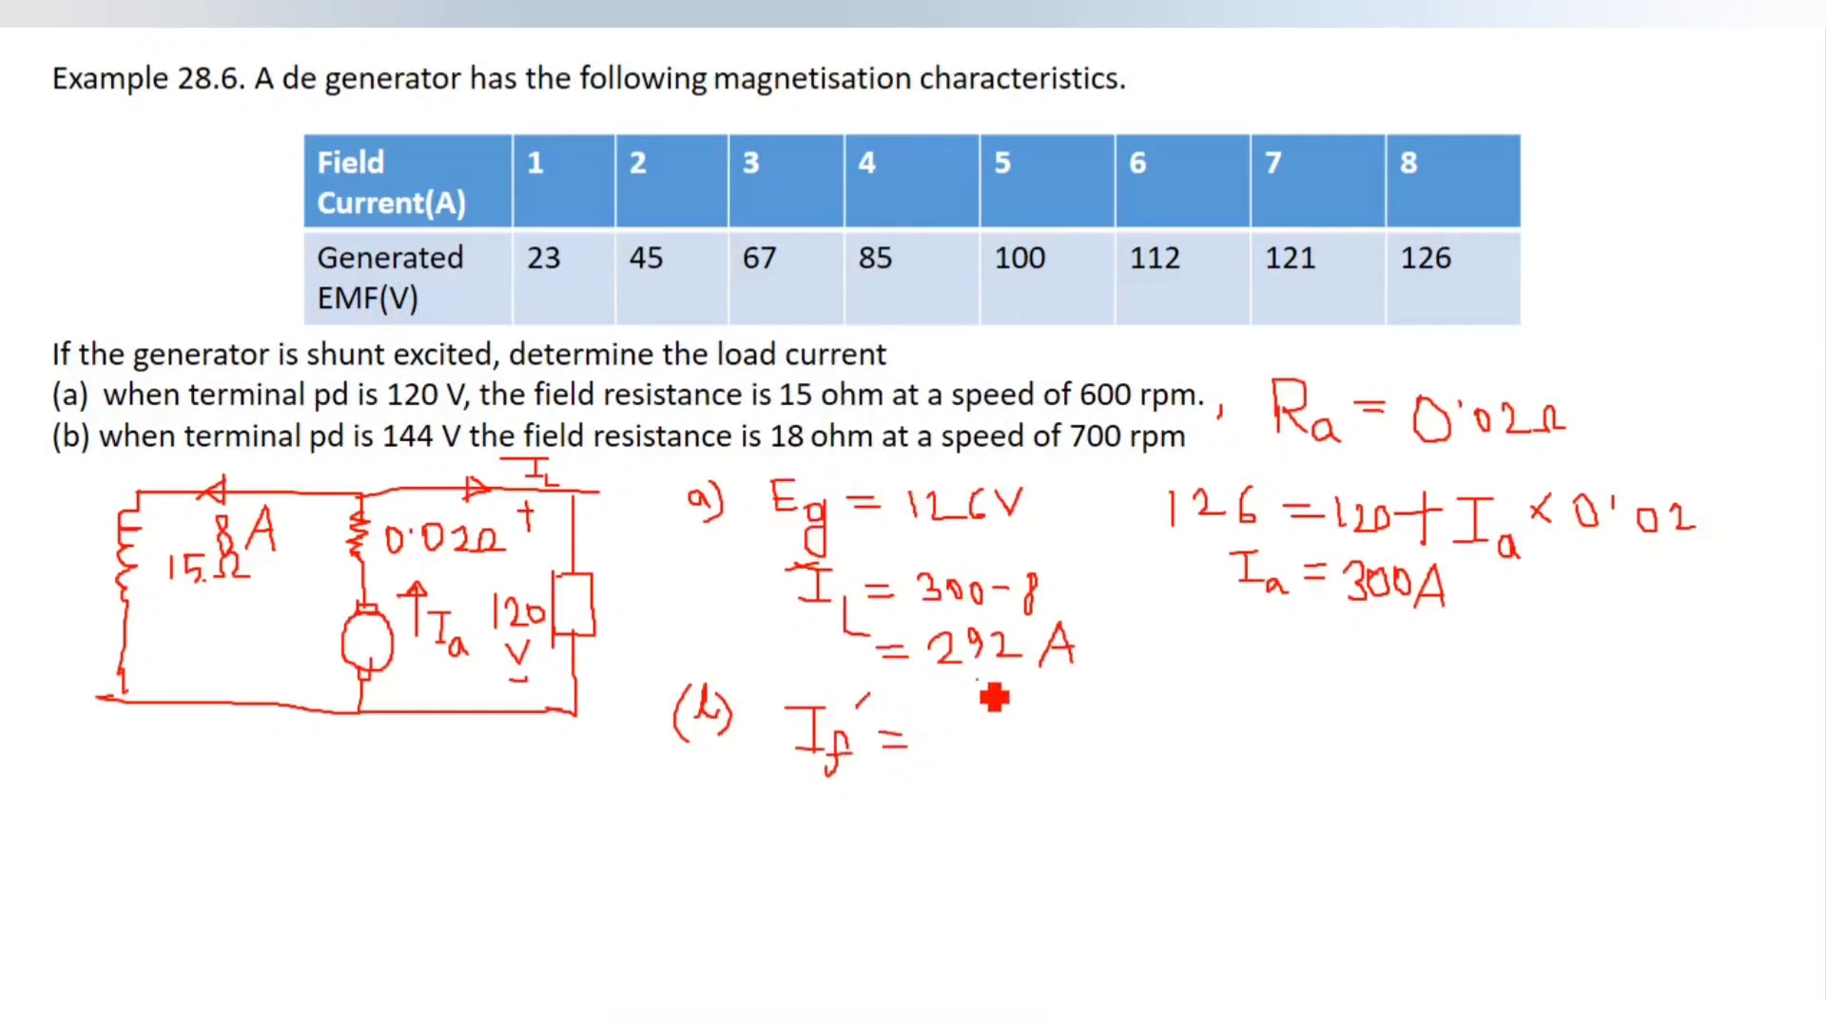
mouse_move(978, 683)
left_mouse_down()
mouse_move(977, 728)
mouse_move(1037, 707)
mouse_move(1019, 728)
left_mouse_up()
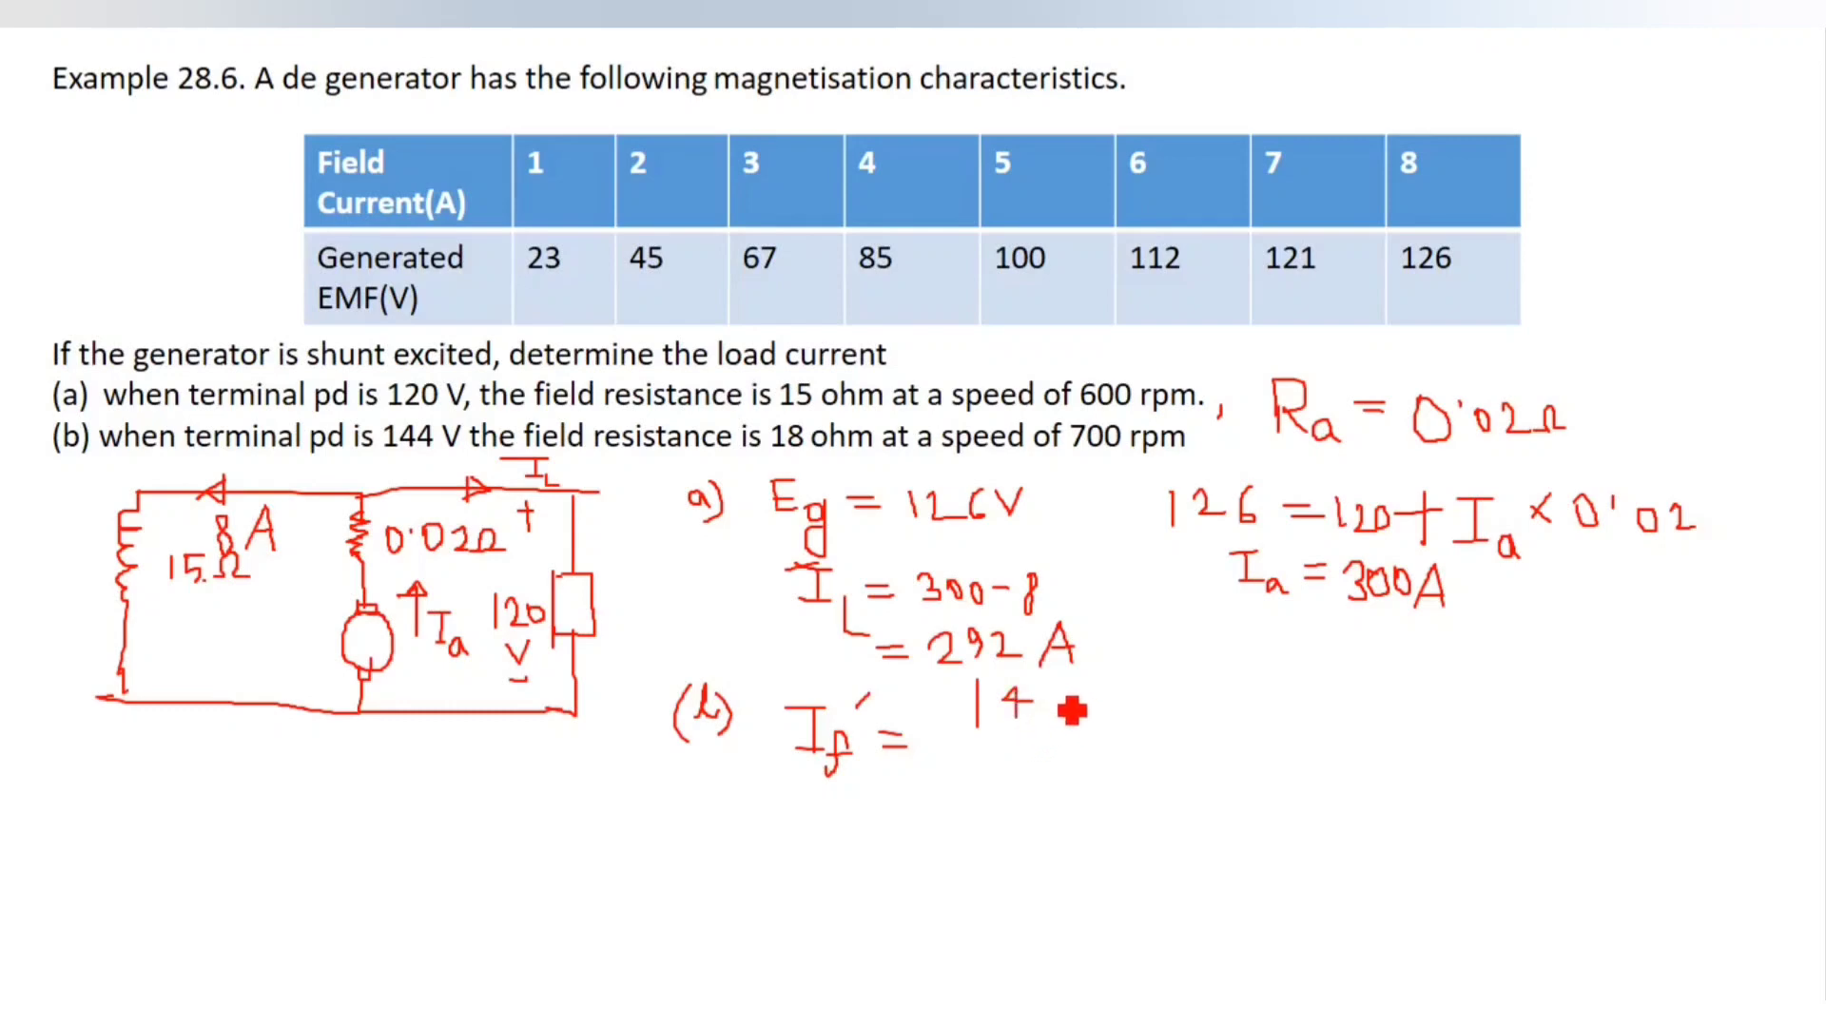
mouse_move(1058, 686)
left_mouse_down()
mouse_move(1044, 711)
mouse_move(1075, 710)
mouse_move(1056, 729)
left_mouse_up()
left_click_drag(946, 735, 1076, 736)
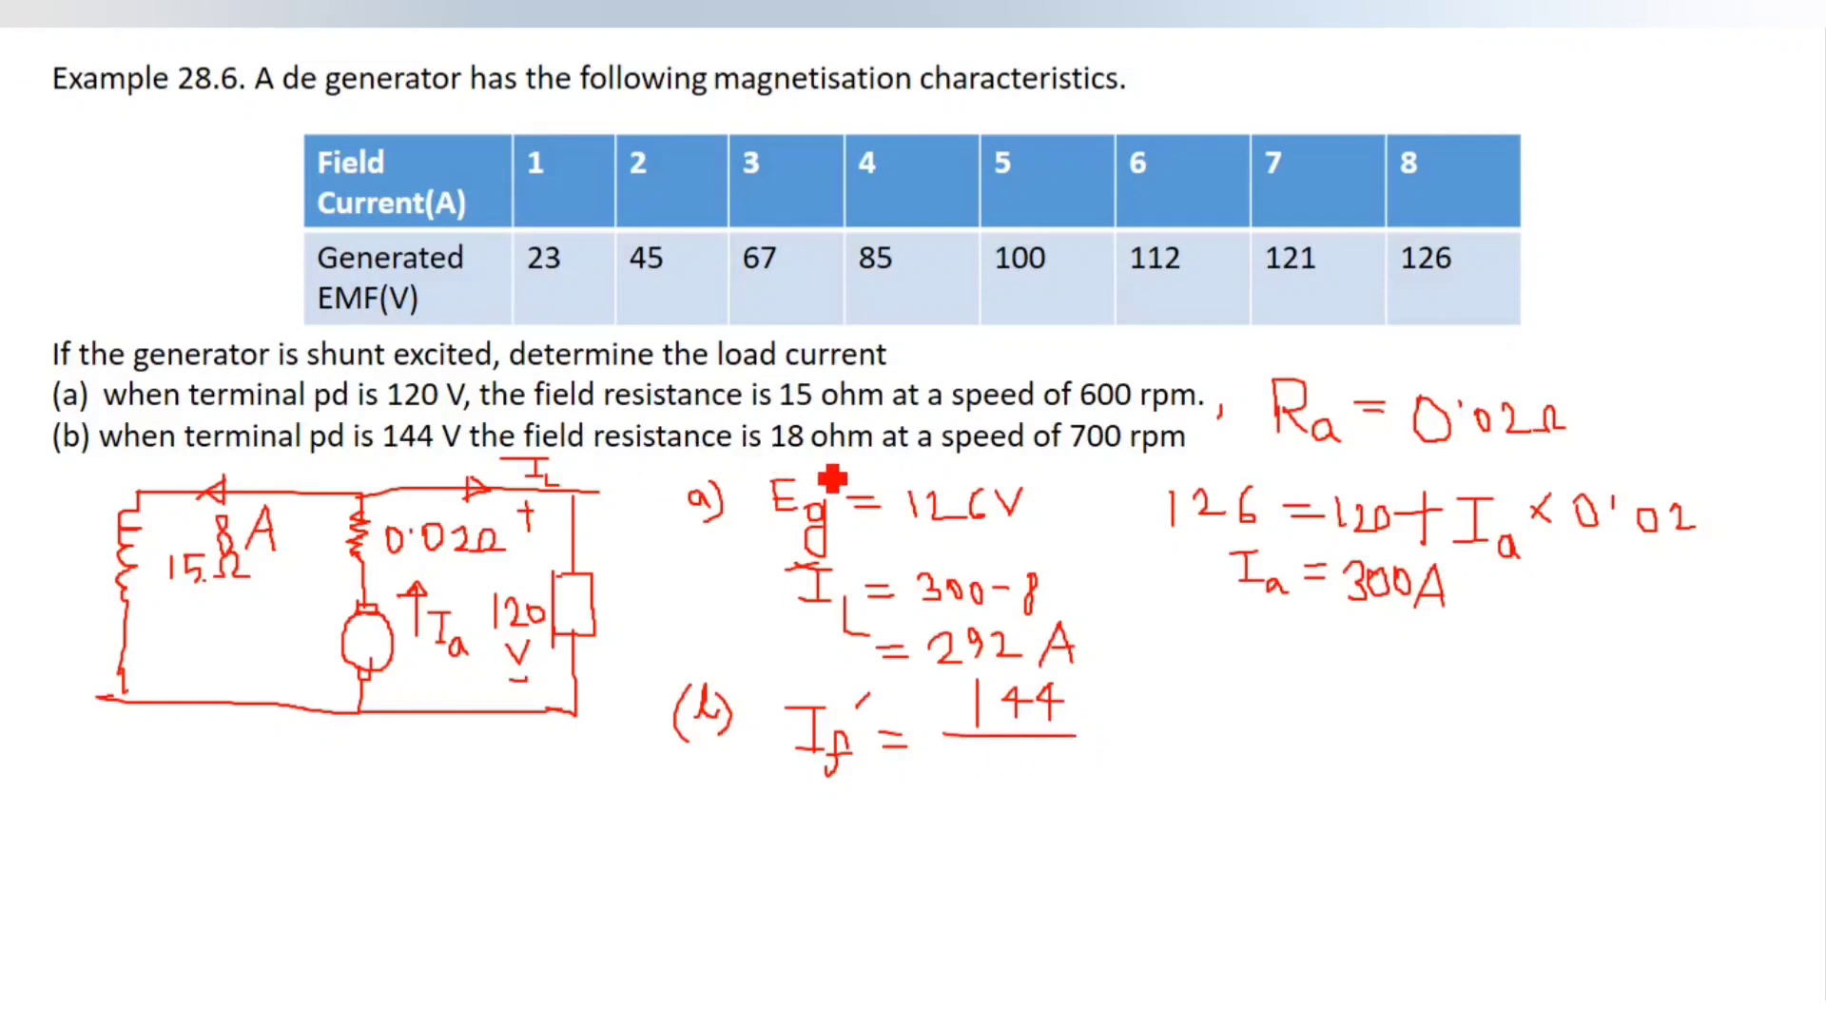
mouse_move(1003, 756)
left_mouse_down()
mouse_move(1003, 786)
mouse_move(1051, 786)
mouse_move(1052, 808)
mouse_move(1038, 775)
left_mouse_up()
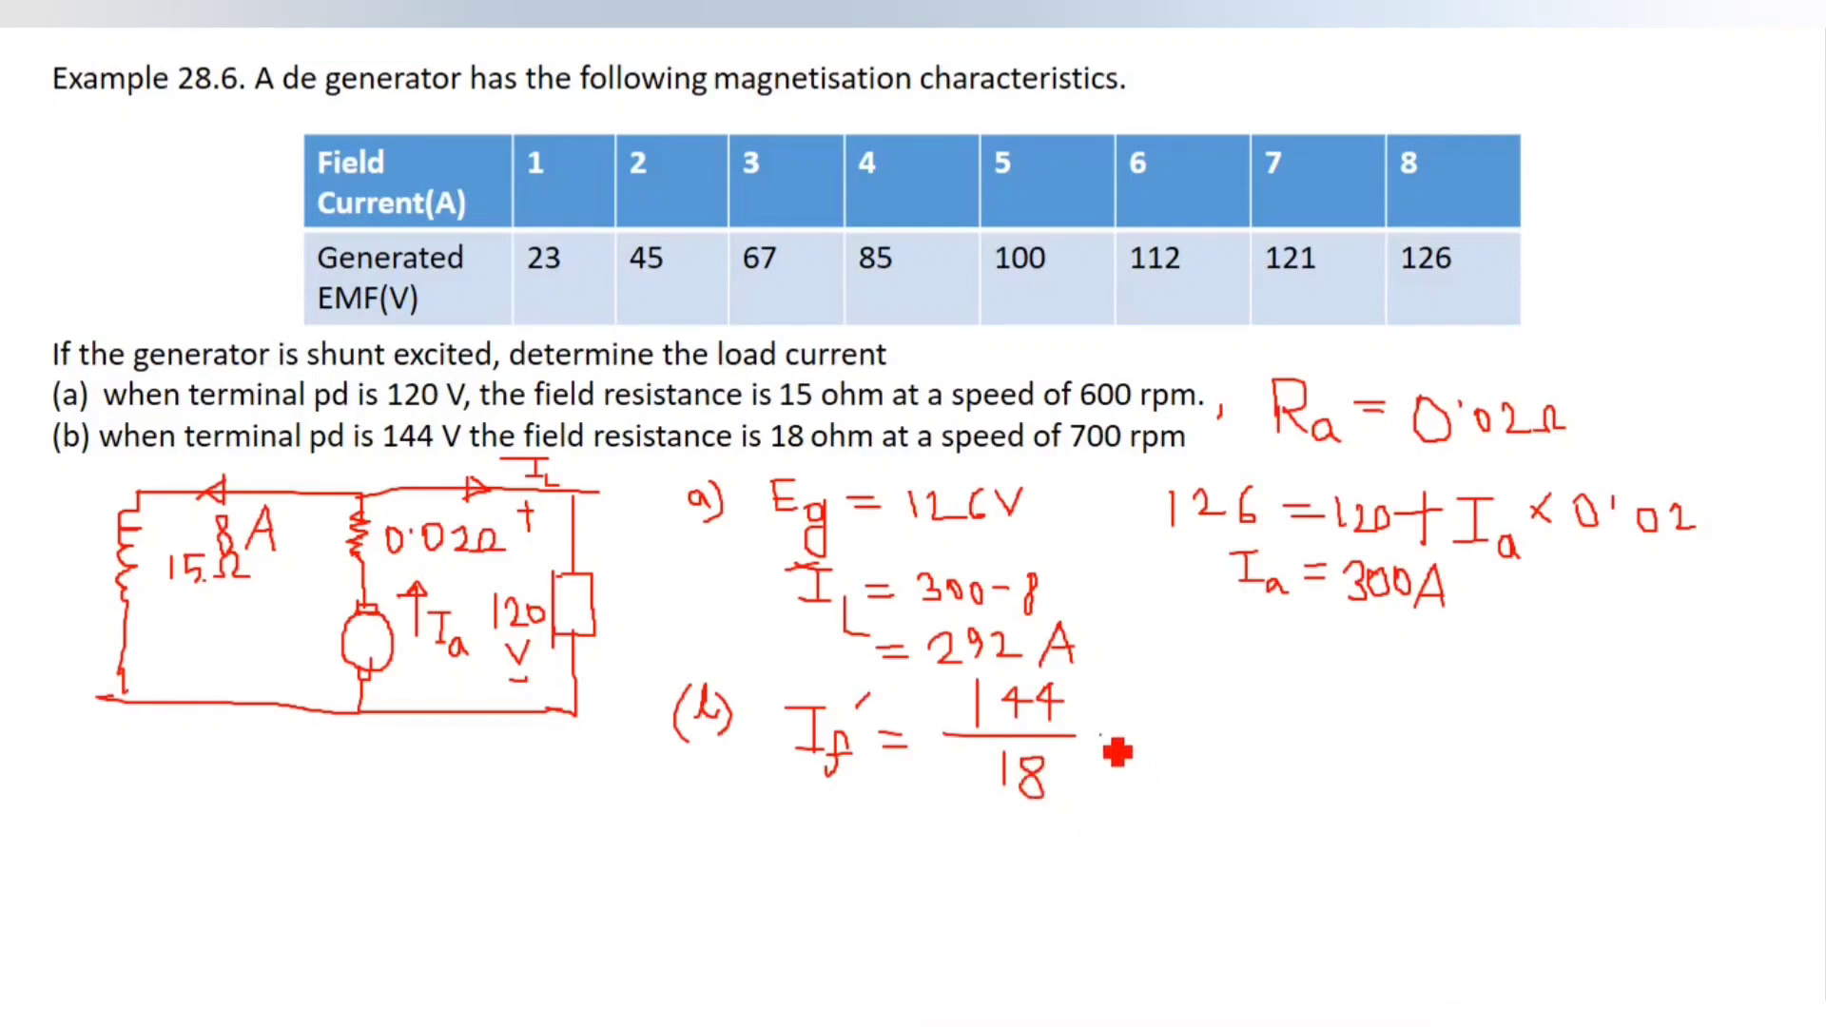
mouse_move(1101, 733)
left_mouse_down()
mouse_move(1178, 731)
mouse_move(1172, 754)
mouse_move(1180, 725)
mouse_move(1232, 754)
left_mouse_up()
left_click(1201, 753)
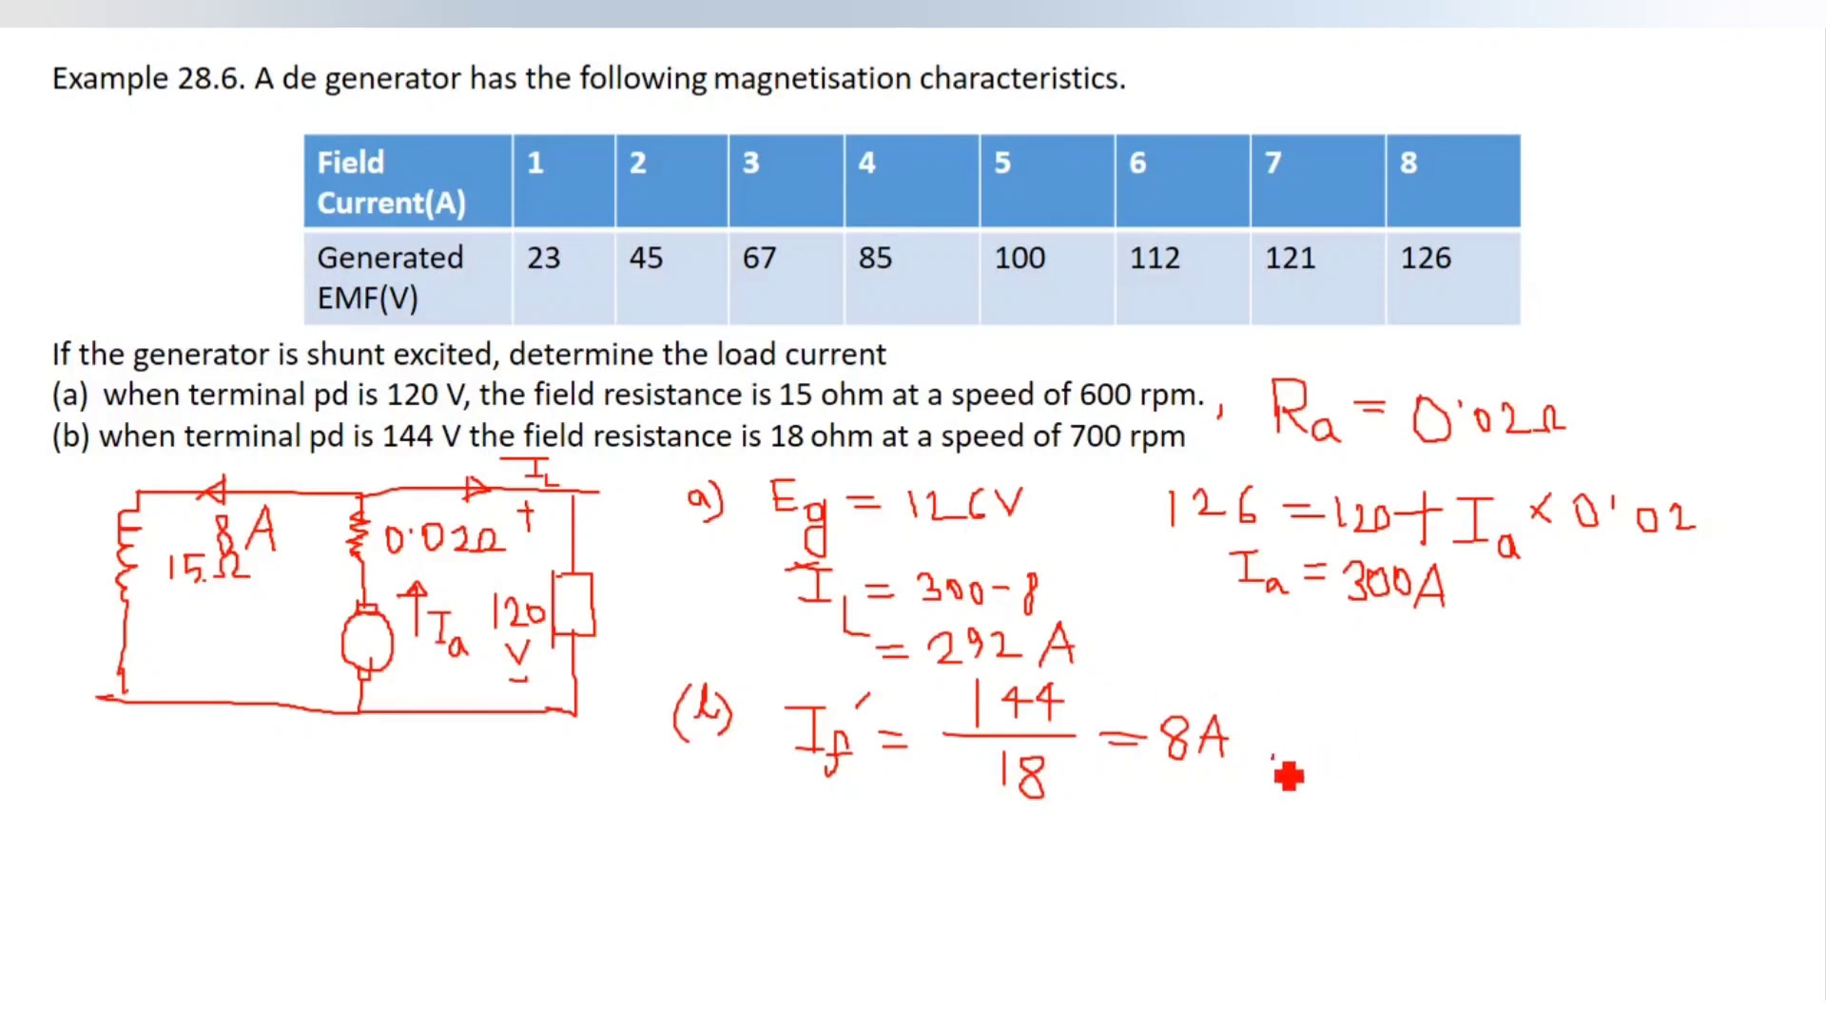
Write "Eg' =" in ink after the 8A field current in part (b)
mouse_move(1305, 715)
left_mouse_down()
mouse_move(1305, 753)
mouse_move(1336, 713)
mouse_move(1354, 759)
mouse_move(1336, 768)
left_mouse_up()
left_click_drag(1373, 702, 1364, 721)
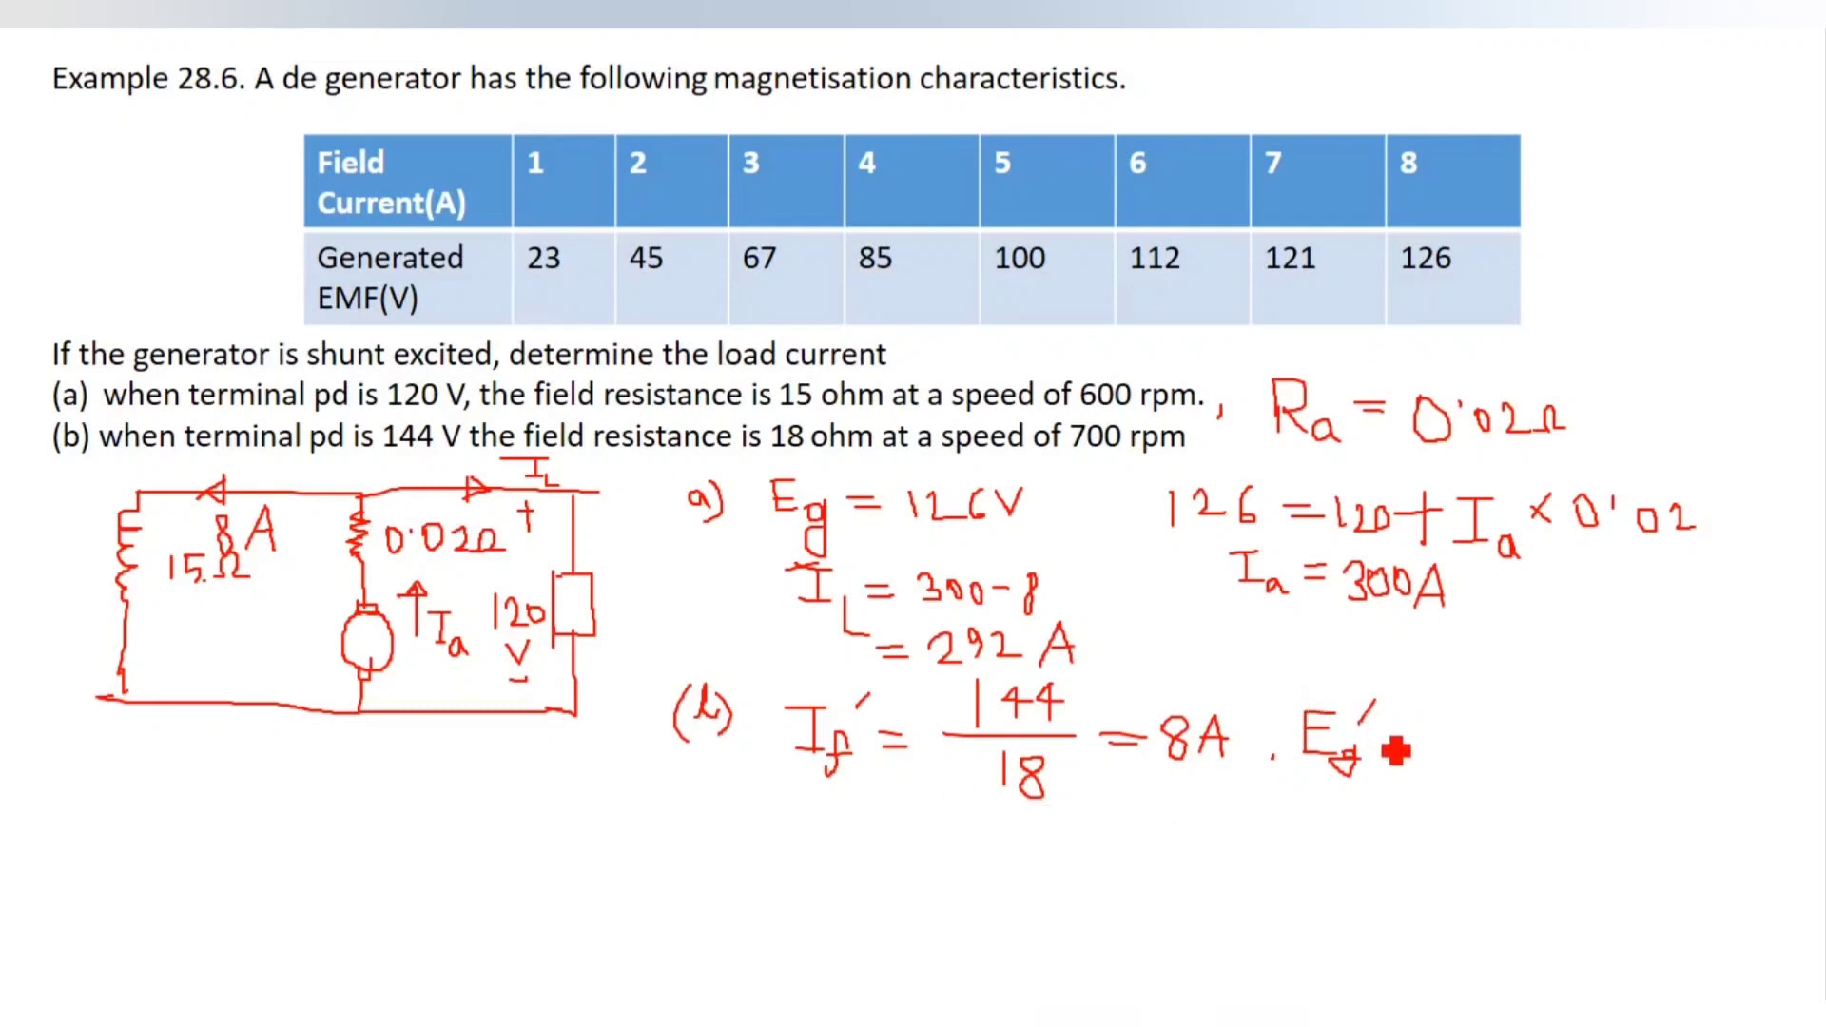
mouse_move(1381, 735)
left_mouse_down()
mouse_move(1412, 733)
mouse_move(1412, 749)
left_mouse_up()
Check the second Excel chart at 8 A field current, return to the slide show and write 147 V as the value of Eg'
key("alt+Tab")
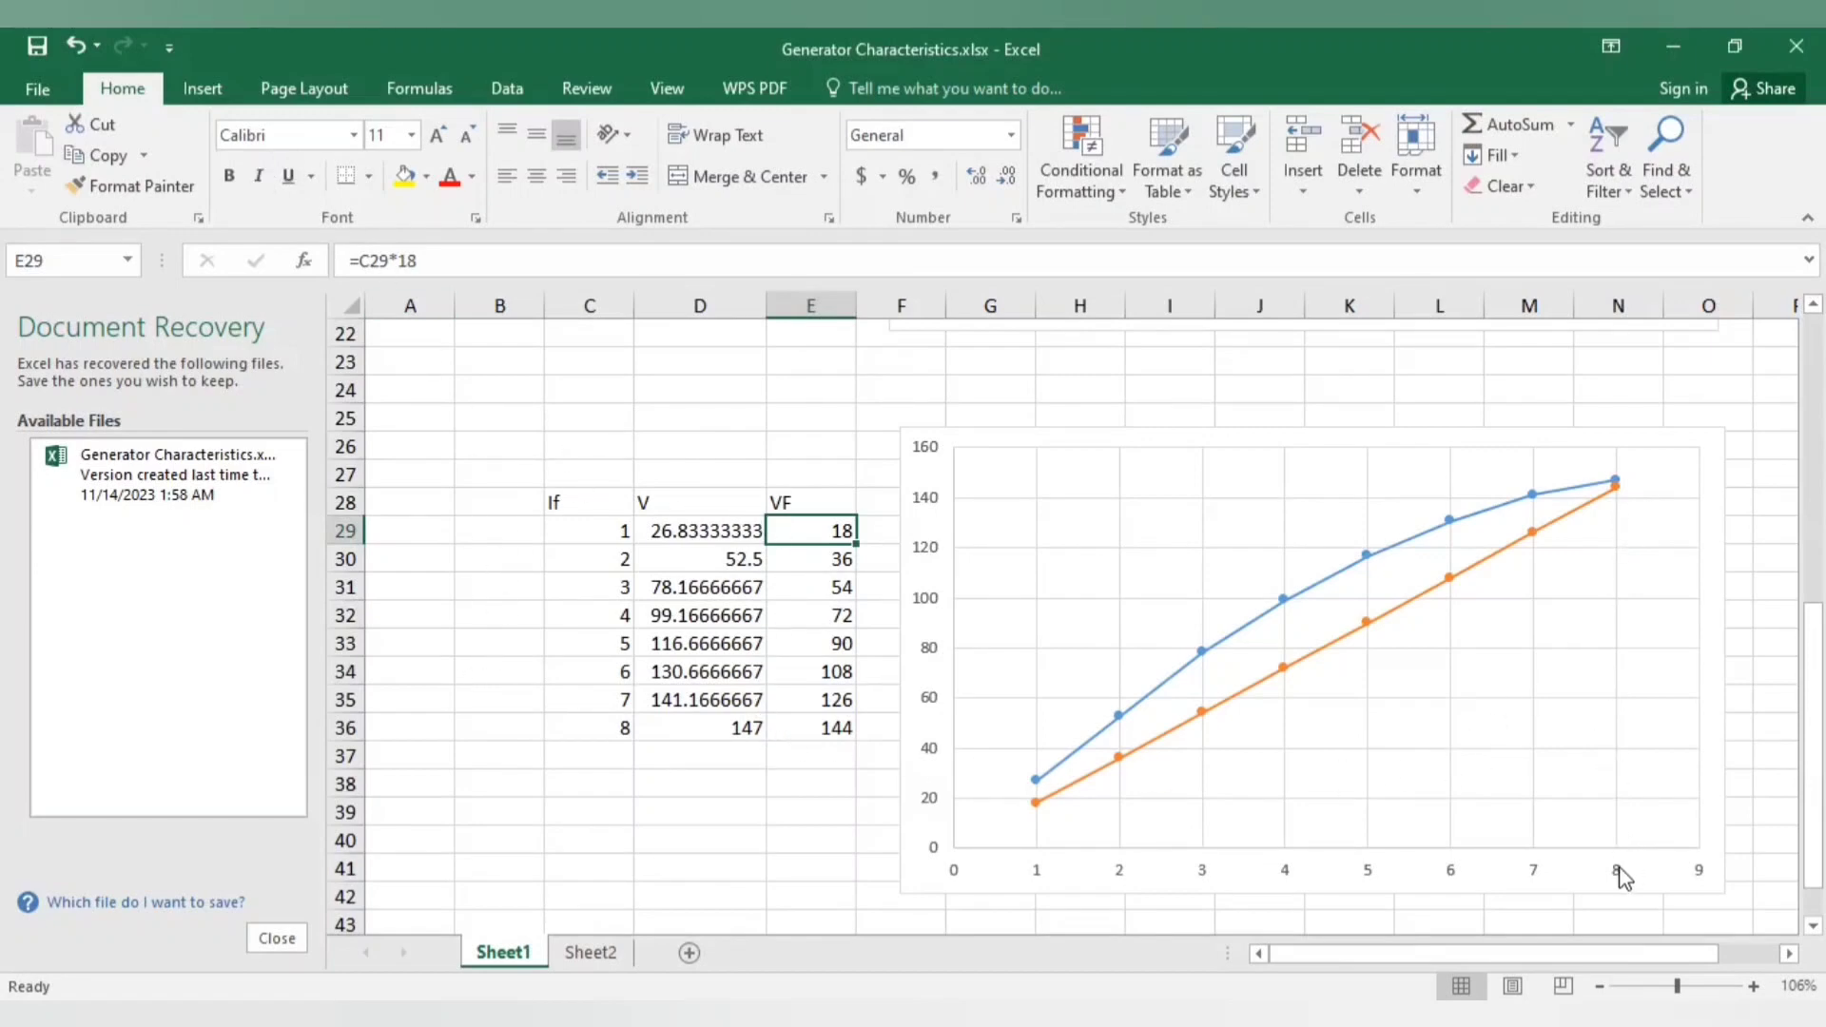
mouse_move(1617, 489)
left_click(1238, 1025)
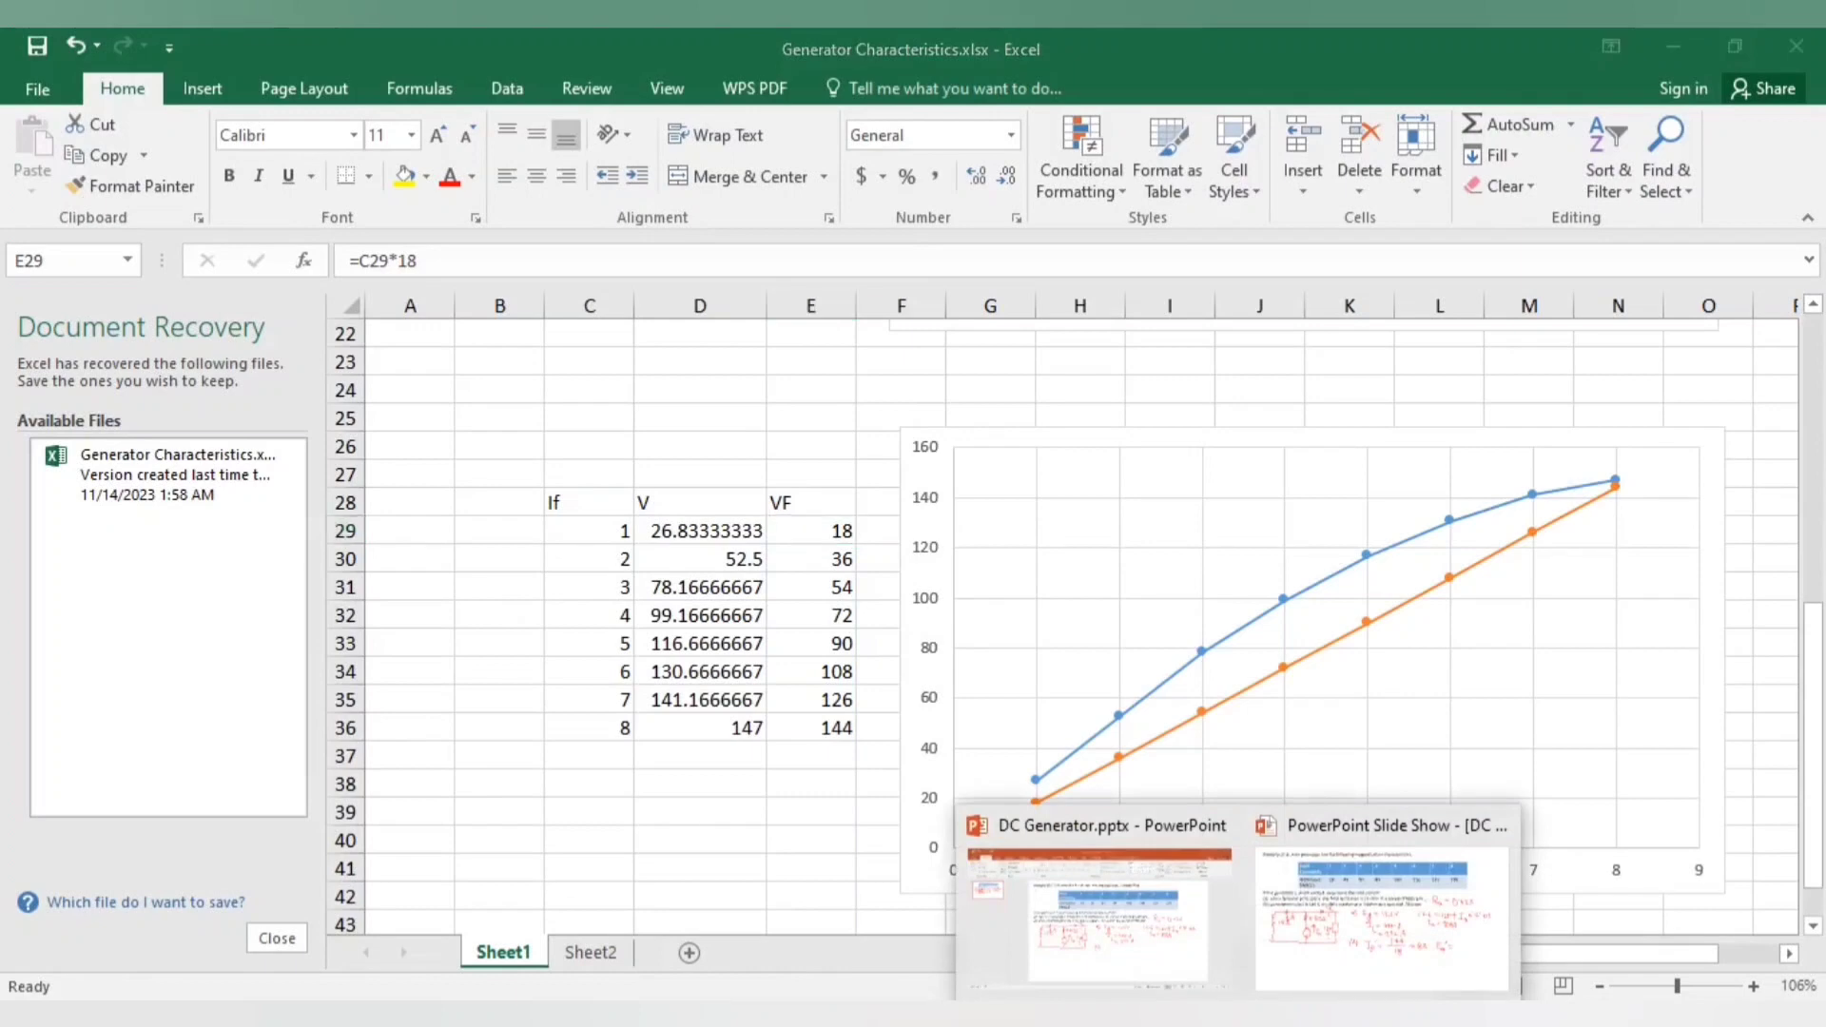
left_click(1130, 918)
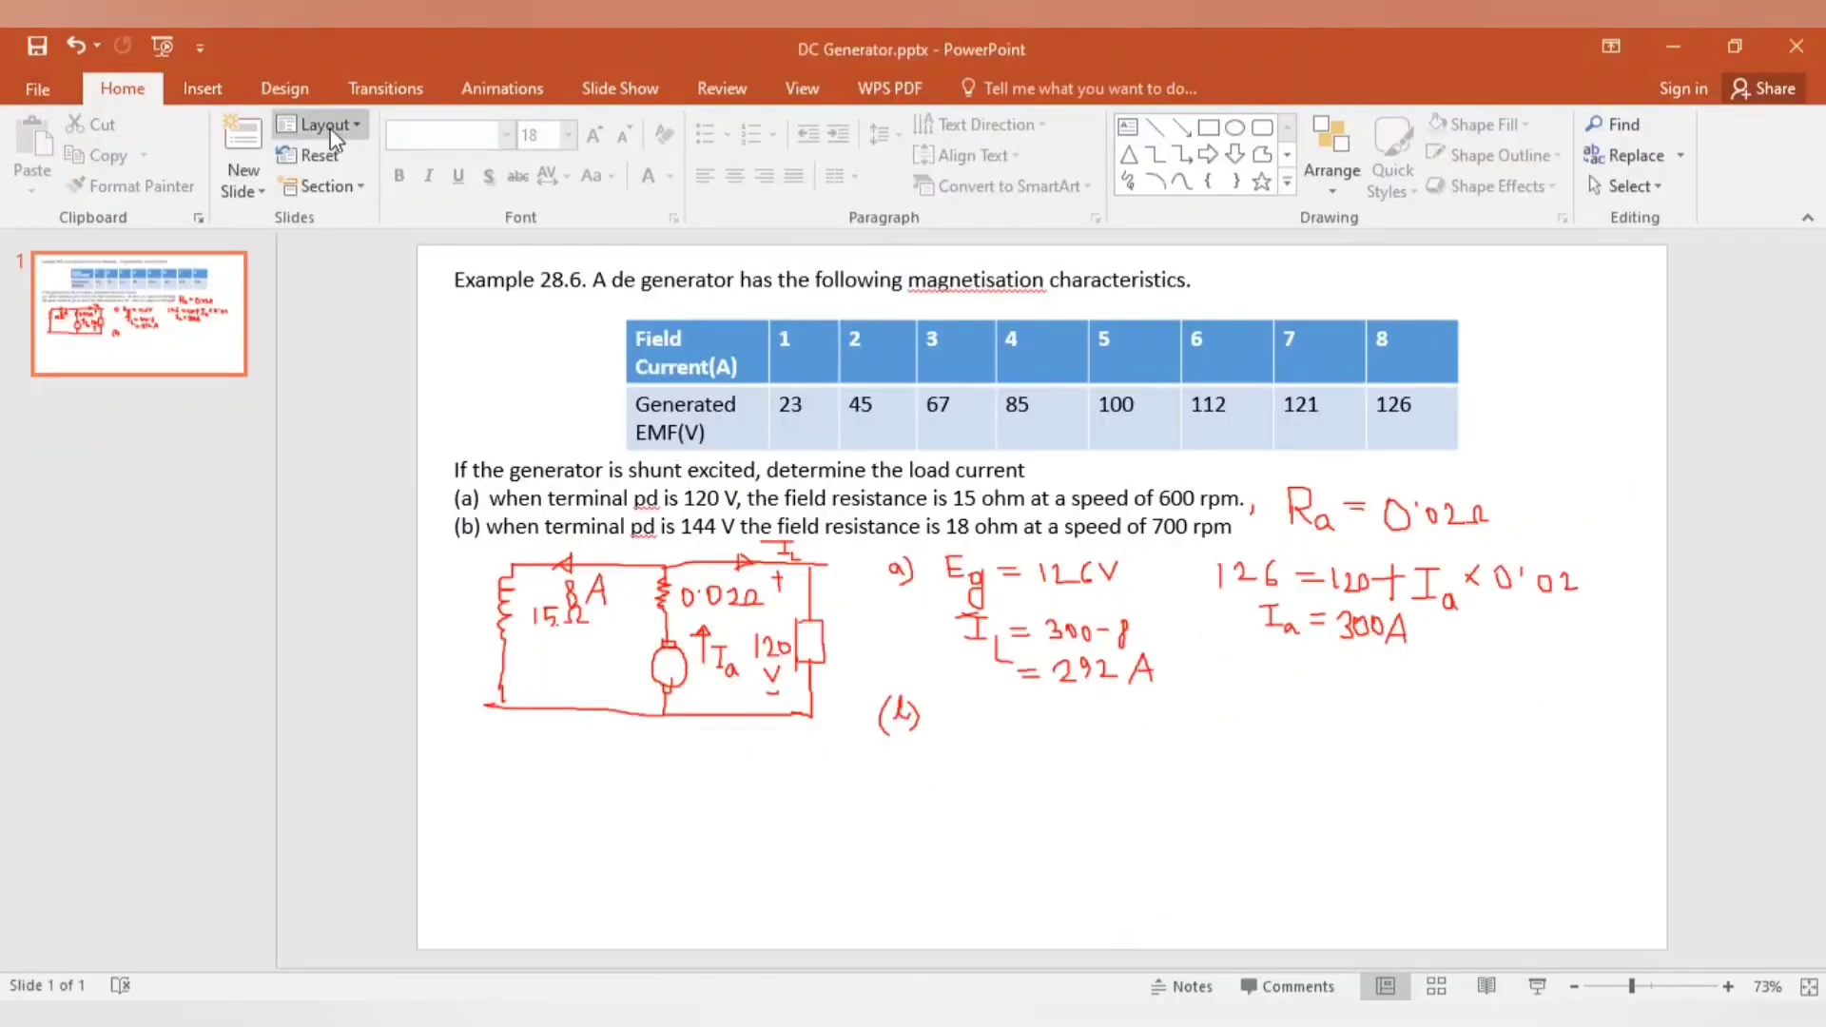
left_click(163, 45)
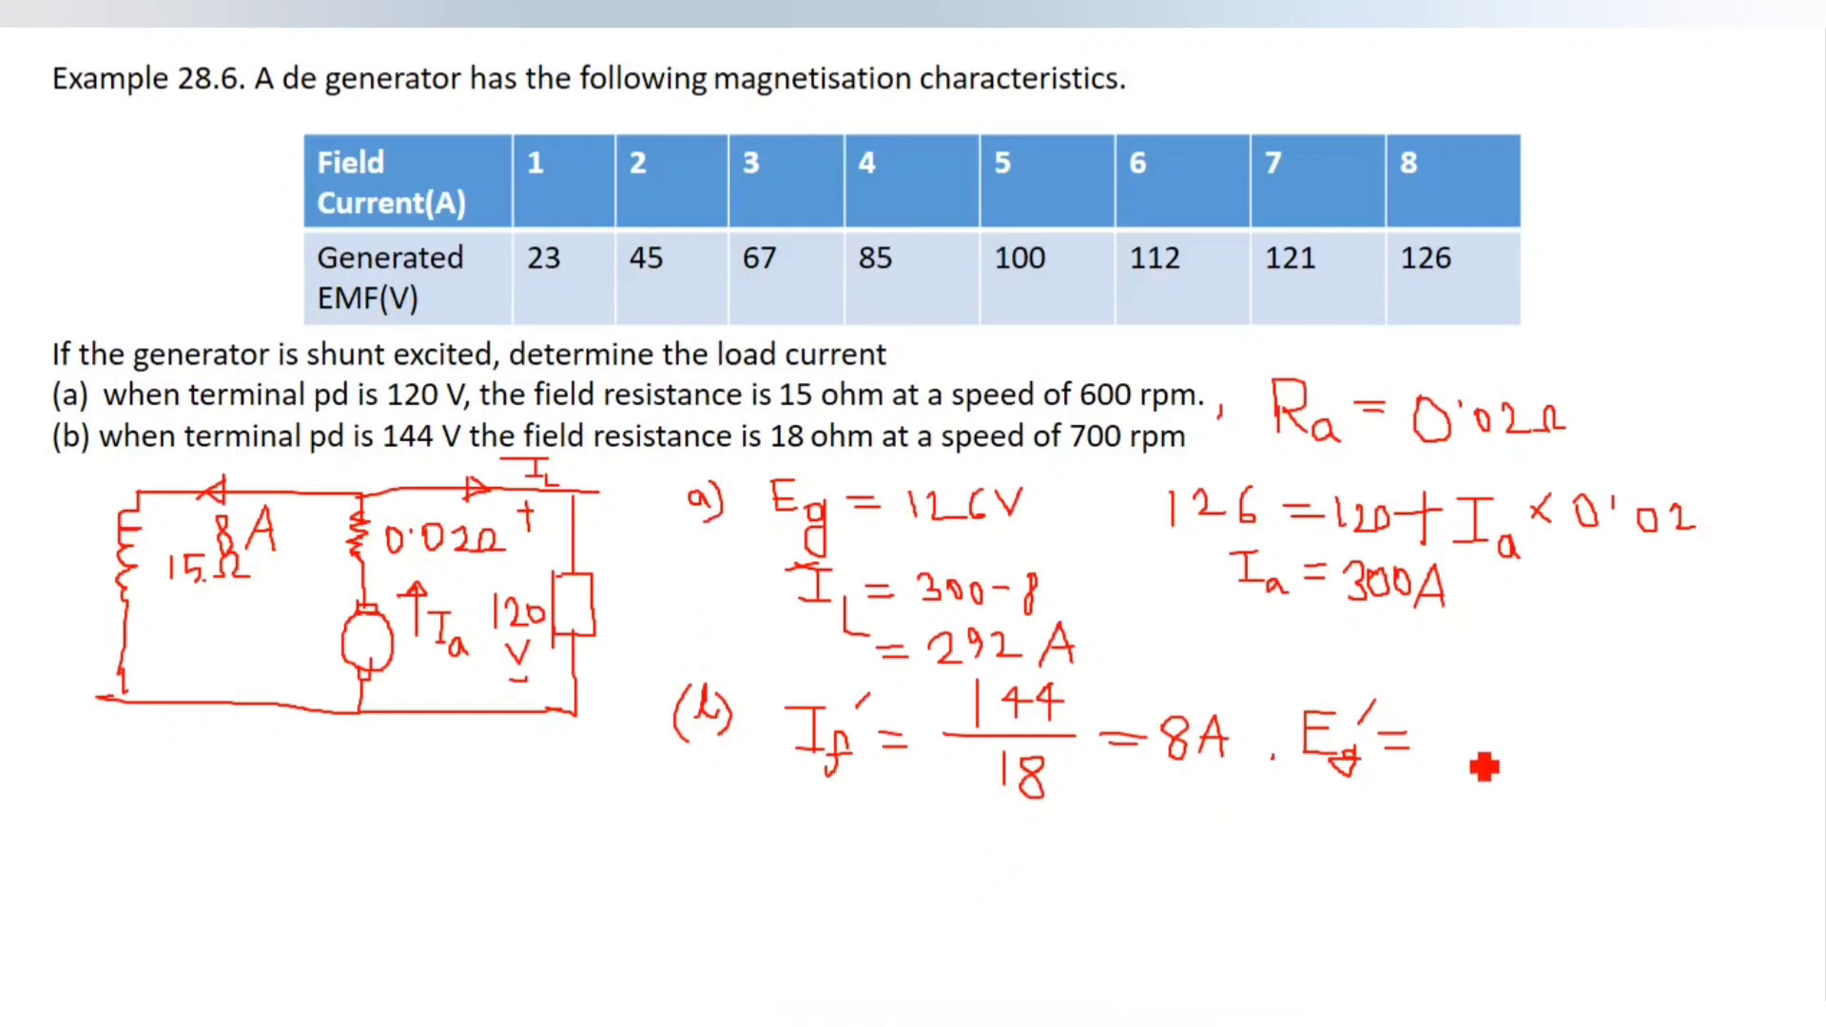
mouse_move(1440, 723)
left_mouse_down()
mouse_move(1439, 768)
mouse_move(1460, 746)
mouse_move(1495, 762)
mouse_move(1521, 730)
mouse_move(1511, 767)
mouse_move(1522, 749)
mouse_move(1554, 766)
mouse_move(1570, 727)
left_mouse_up()
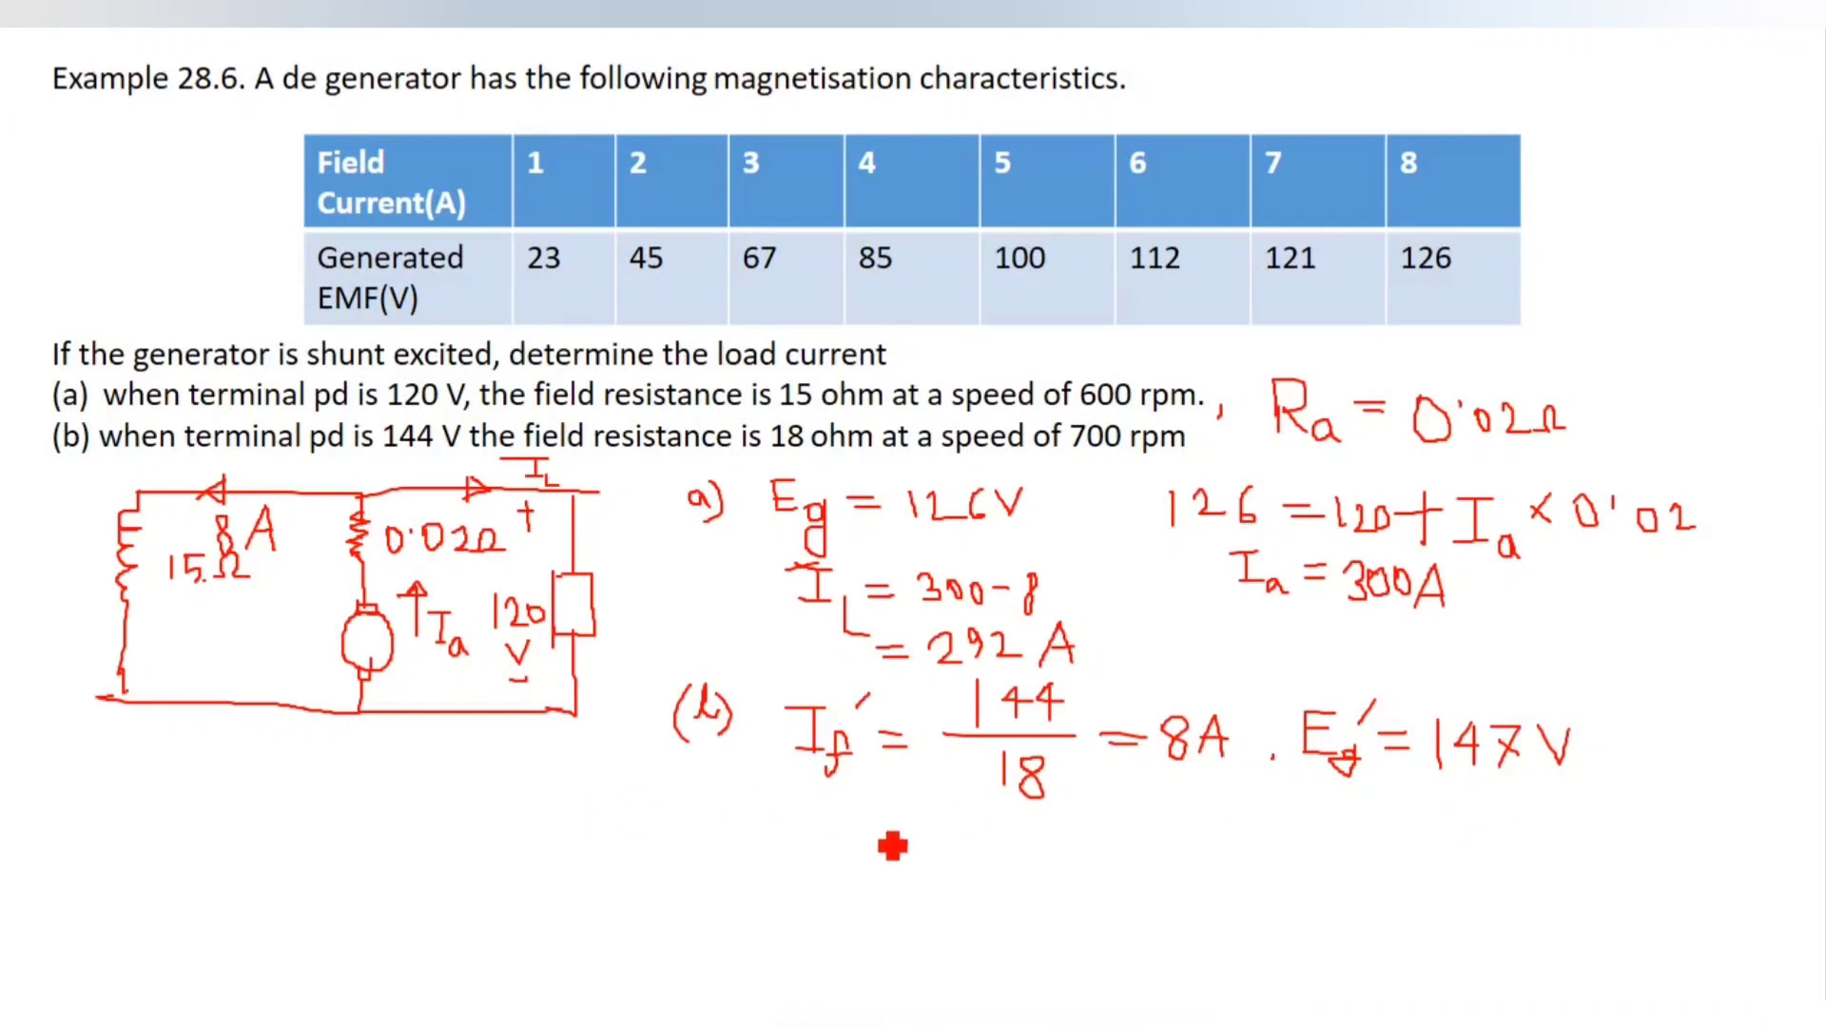
Write the armature equation "147 = 144 + Ia' × 0.02 ⇒ Ia' =" below the part (b) field current calculation
mouse_move(876, 827)
left_mouse_down()
mouse_move(873, 861)
mouse_move(947, 840)
mouse_move(917, 862)
left_mouse_up()
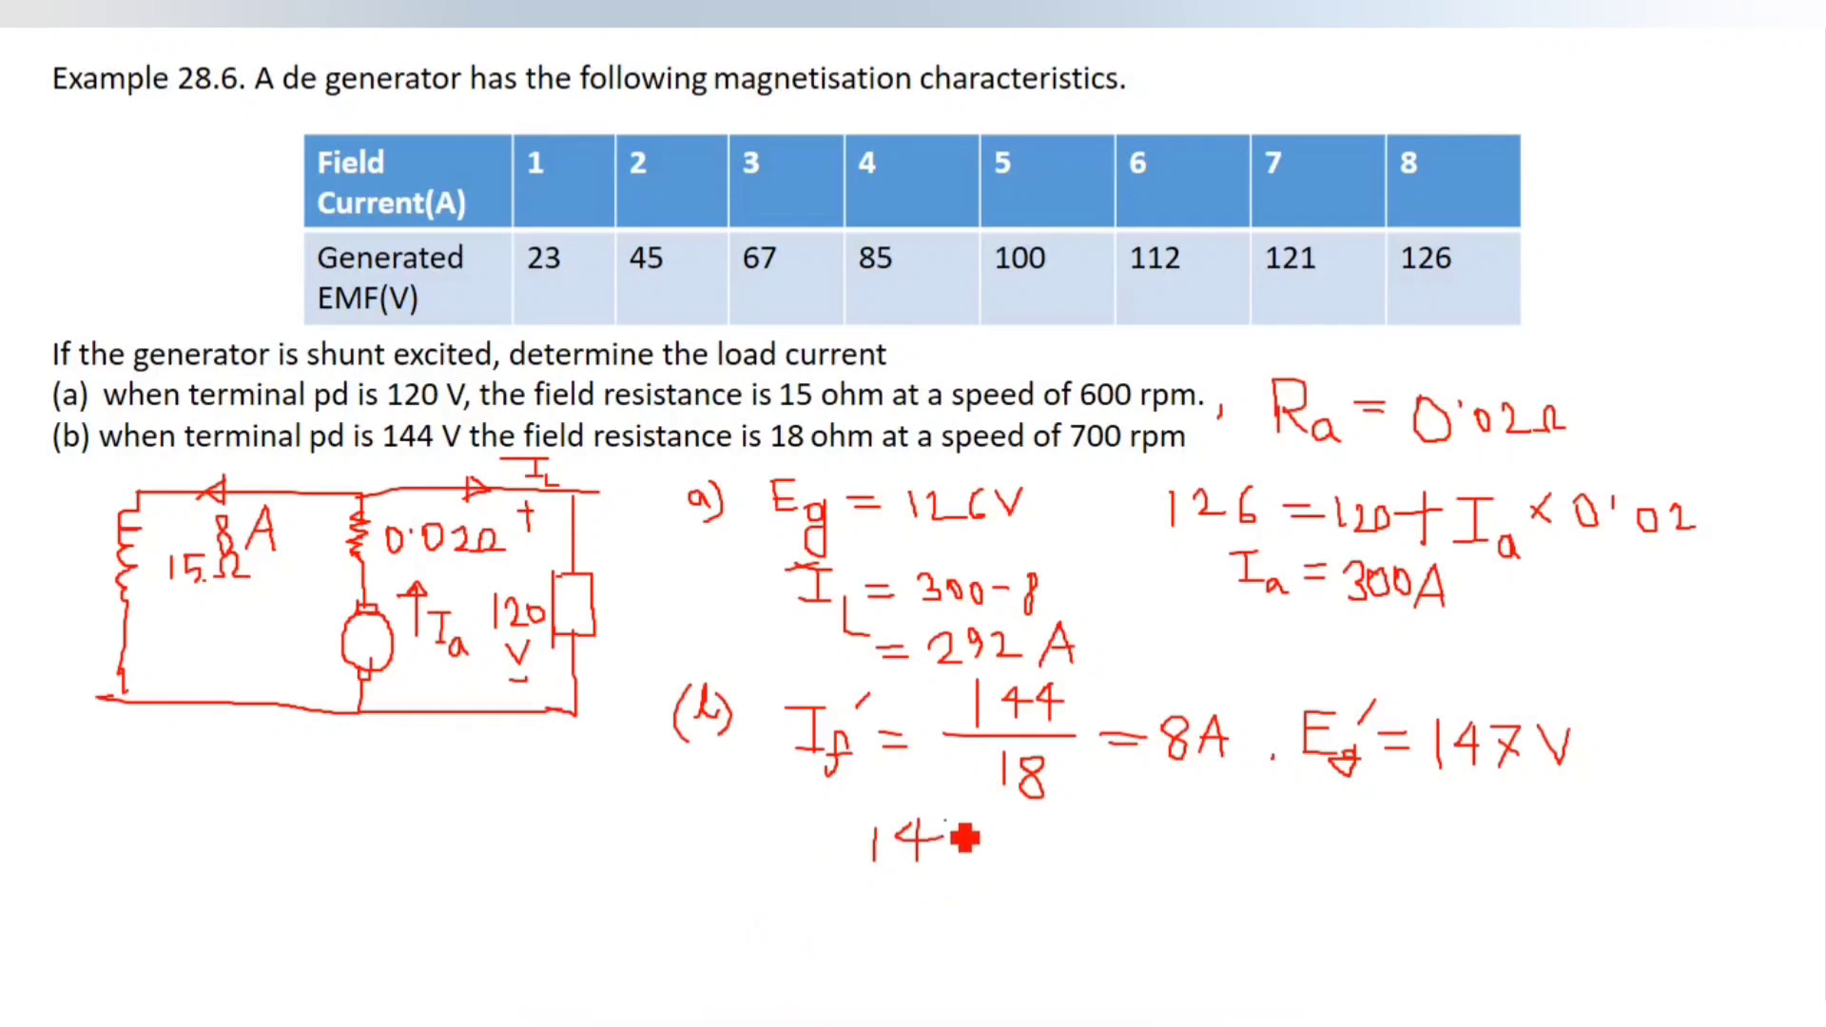
mouse_move(947, 825)
left_mouse_down()
mouse_move(943, 868)
mouse_move(1038, 862)
mouse_move(1043, 878)
left_mouse_up()
left_click_drag(837, 755, 826, 775)
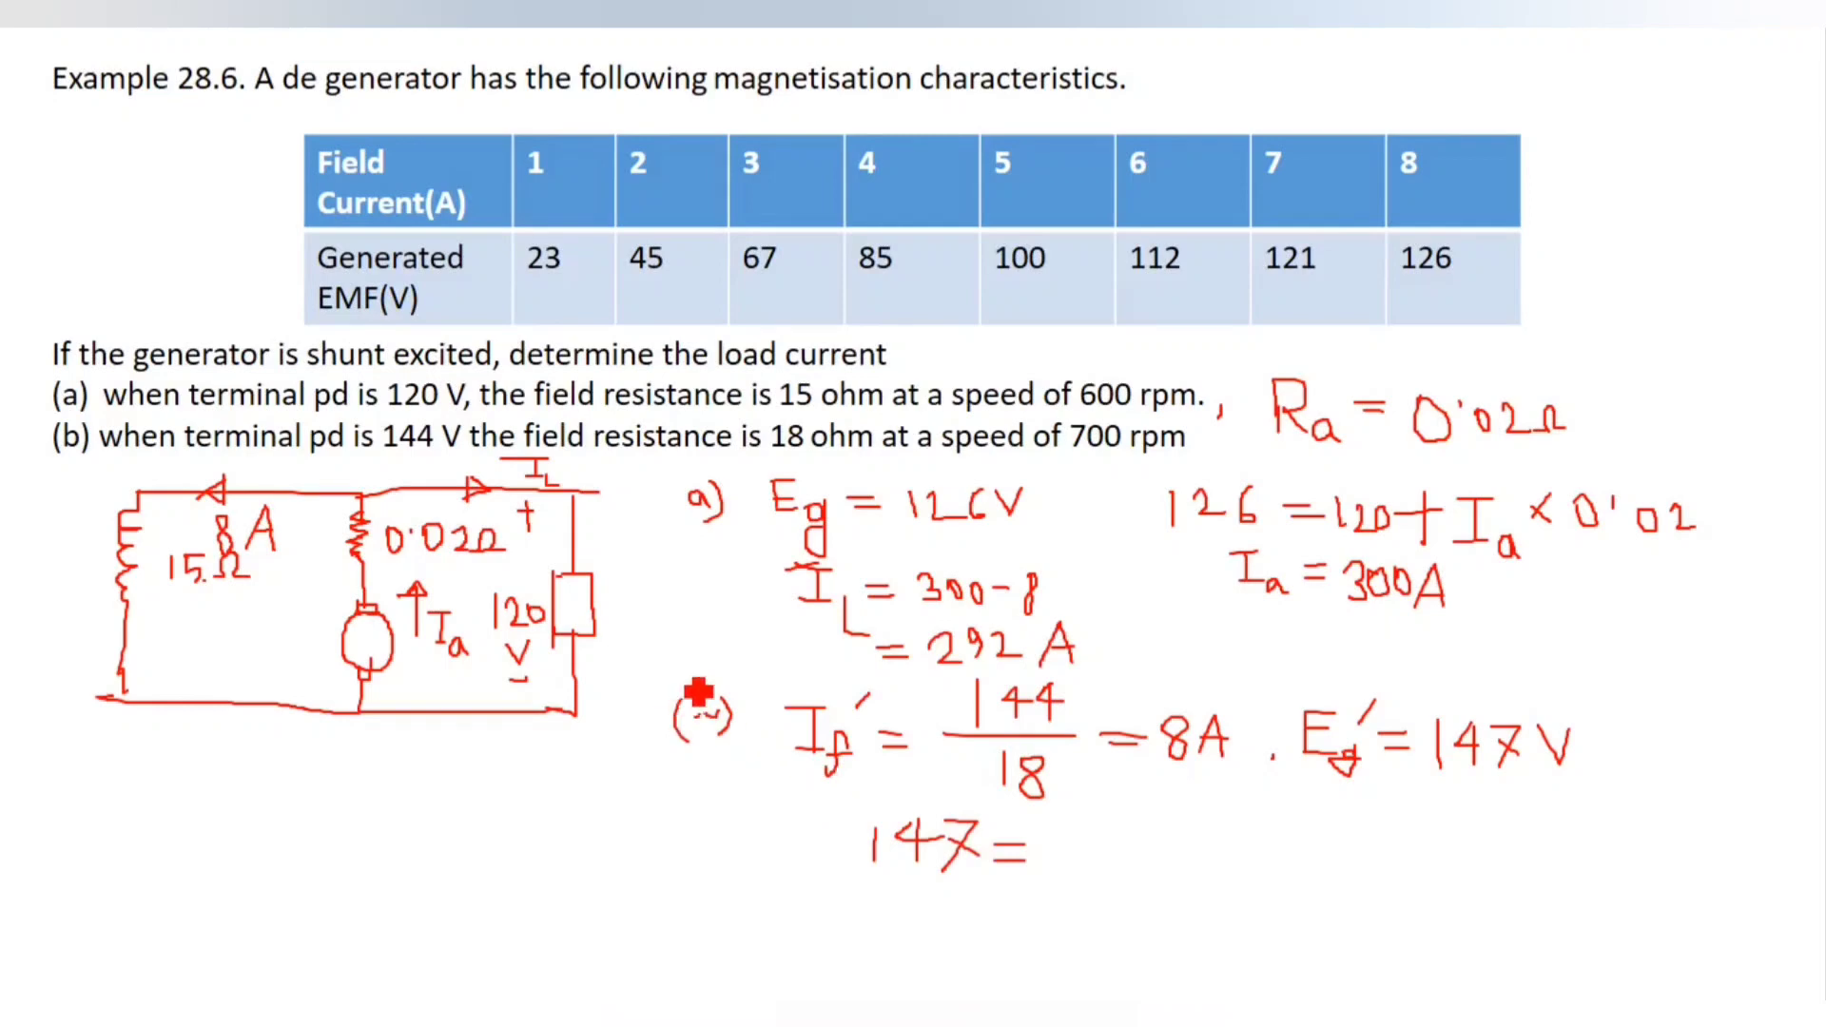
mouse_move(1062, 823)
left_mouse_down()
mouse_move(1060, 875)
mouse_move(1106, 844)
mouse_move(1101, 865)
mouse_move(1202, 845)
mouse_move(1198, 861)
left_mouse_up()
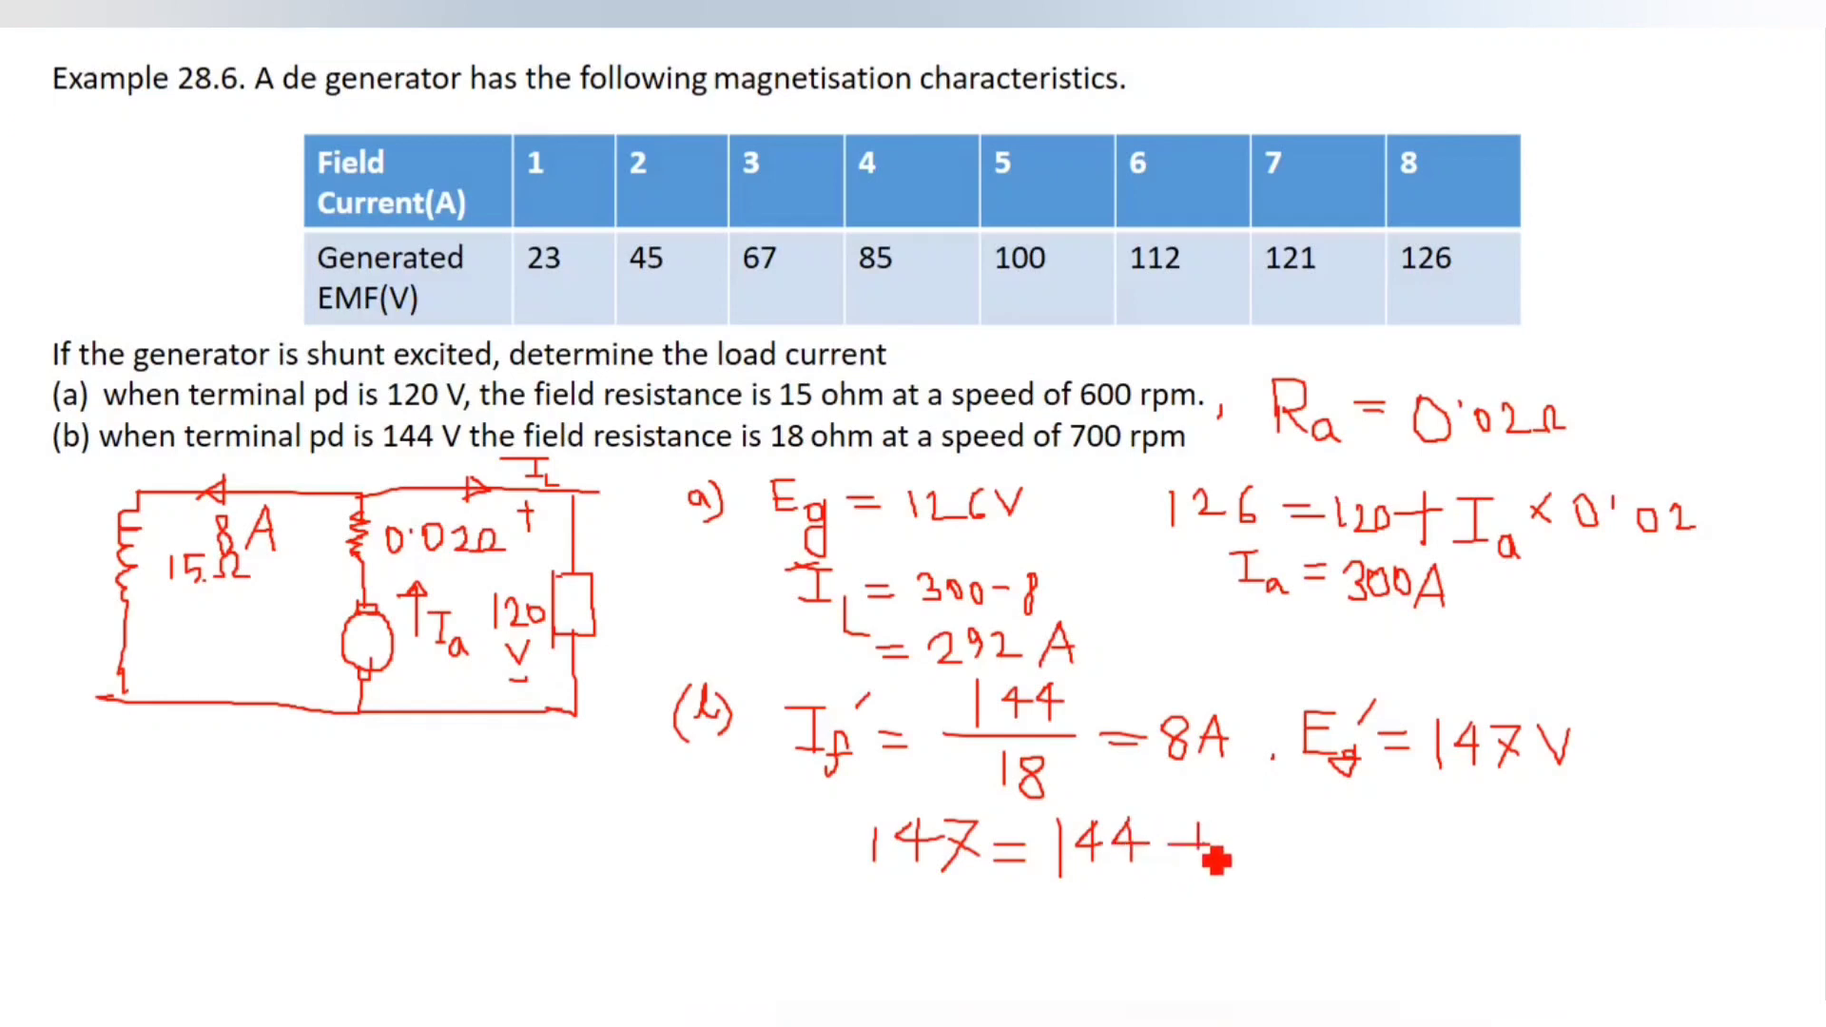
mouse_move(1235, 832)
left_mouse_down()
mouse_move(1273, 832)
mouse_move(1273, 884)
left_mouse_up()
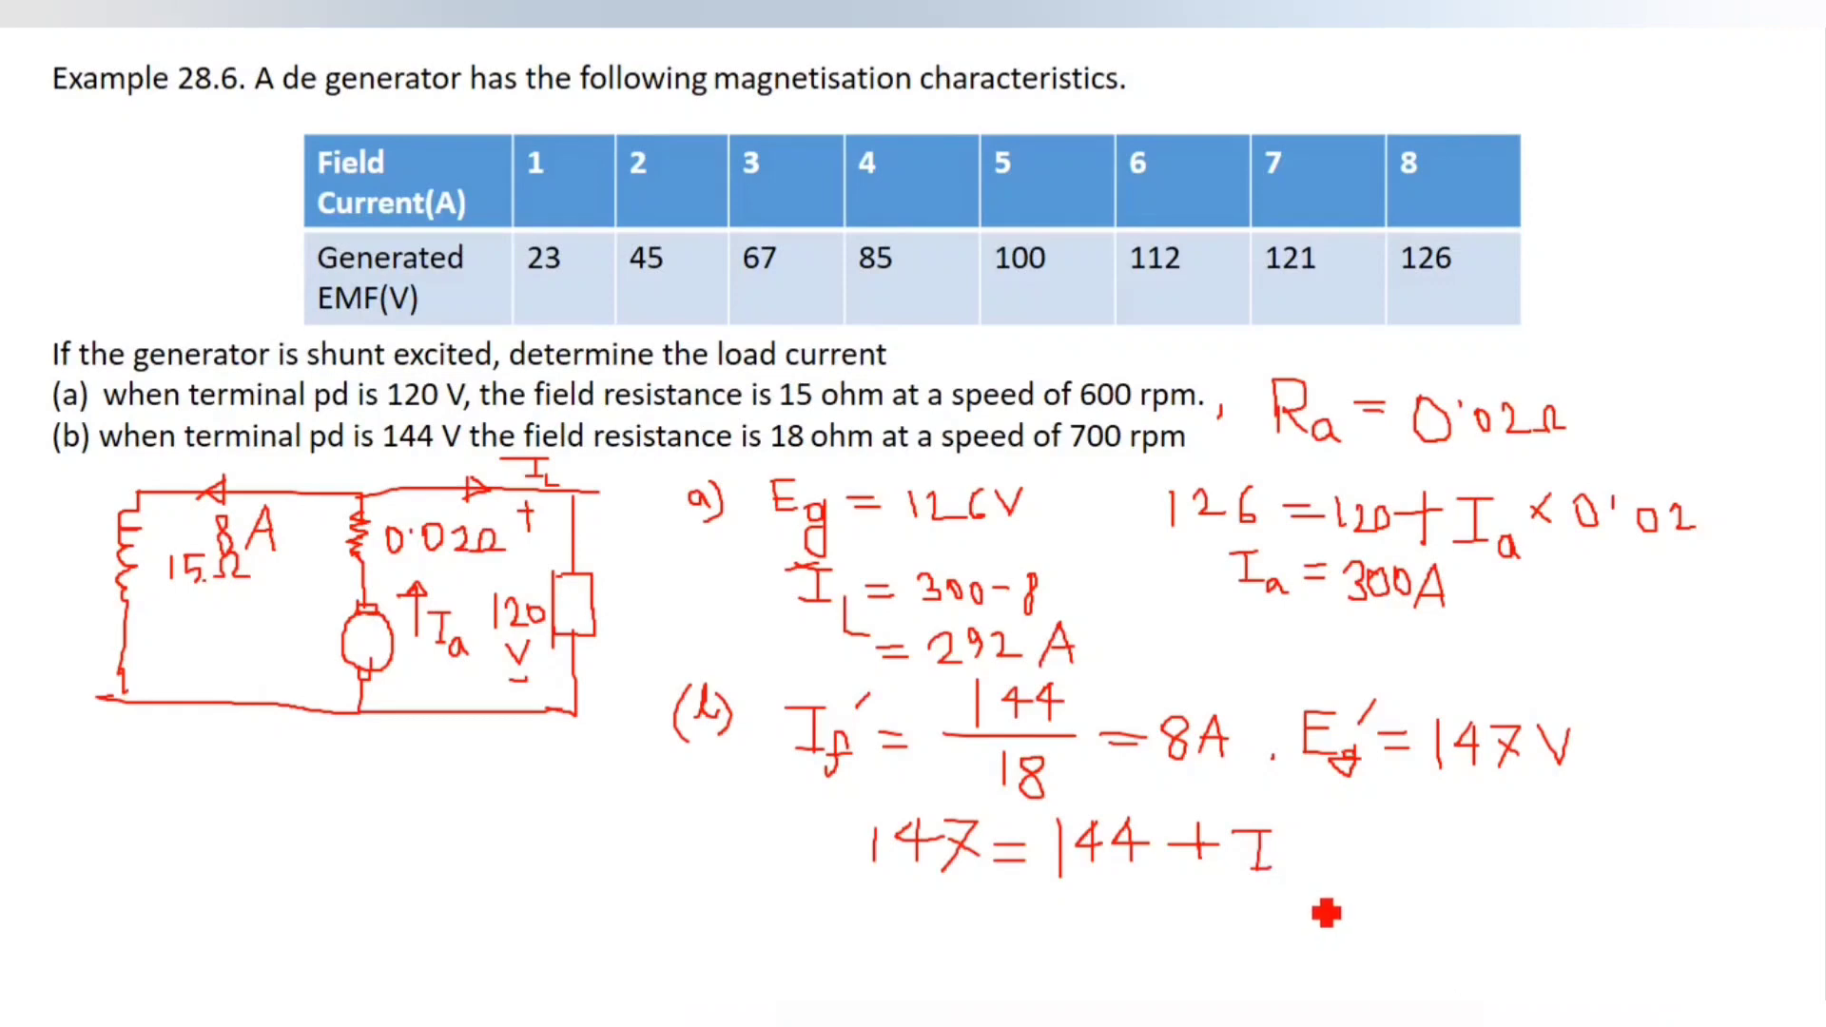
left_click_drag(1304, 893, 1316, 901)
mouse_move(1308, 811)
left_mouse_down()
mouse_move(1301, 831)
mouse_move(1342, 861)
mouse_move(1326, 872)
mouse_move(1390, 837)
mouse_move(1488, 852)
mouse_move(1489, 872)
mouse_move(1549, 858)
mouse_move(1533, 875)
mouse_move(1592, 824)
mouse_move(1583, 860)
mouse_move(1622, 868)
left_mouse_up()
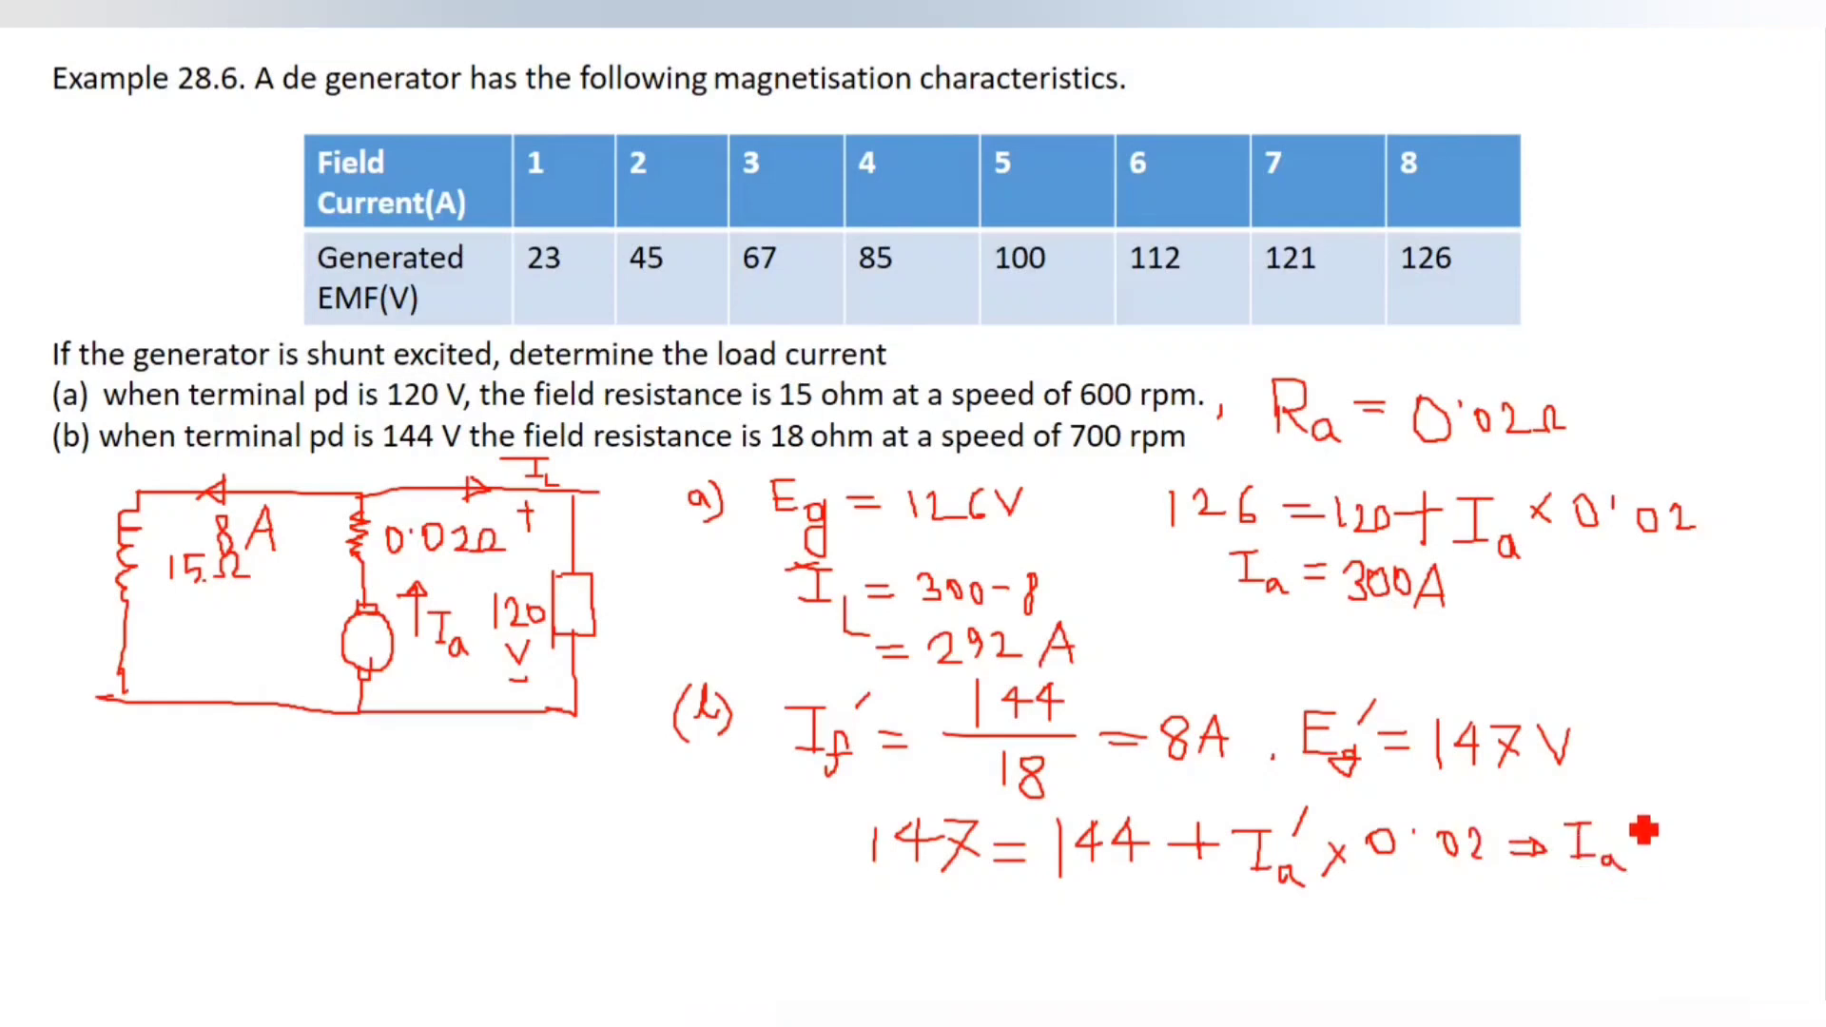
left_click_drag(1630, 802, 1652, 833)
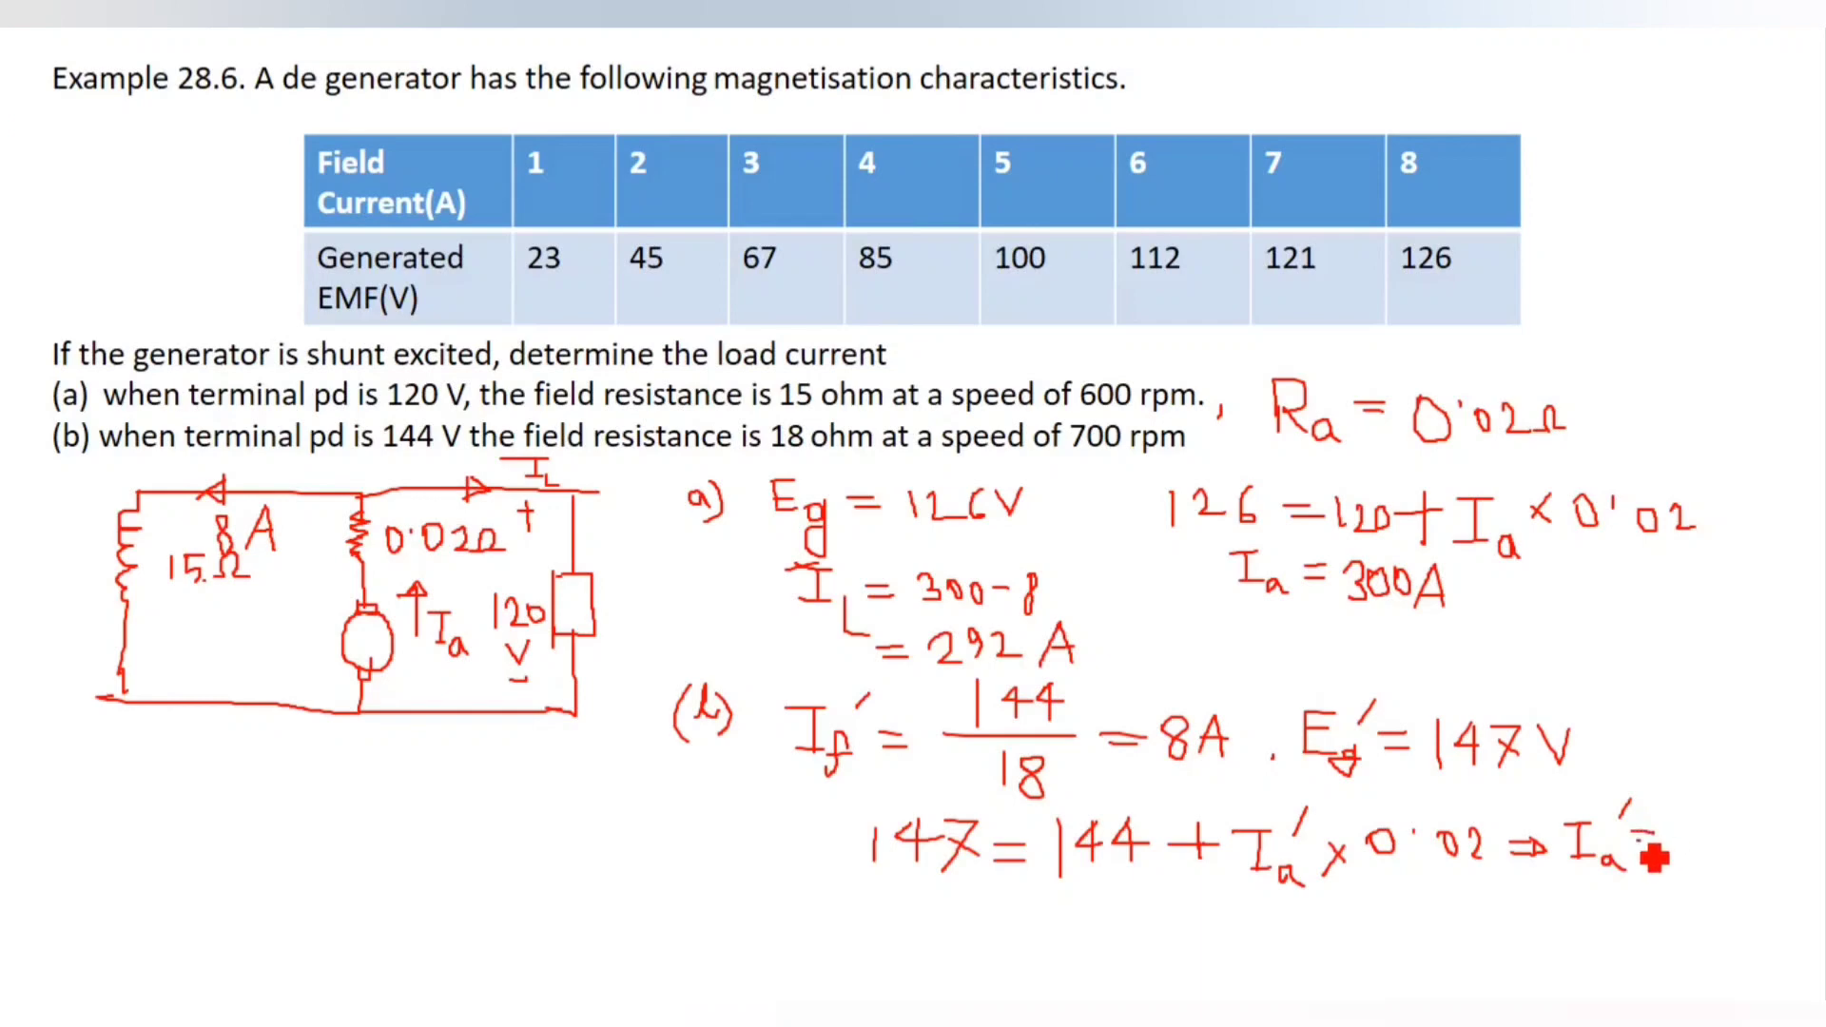